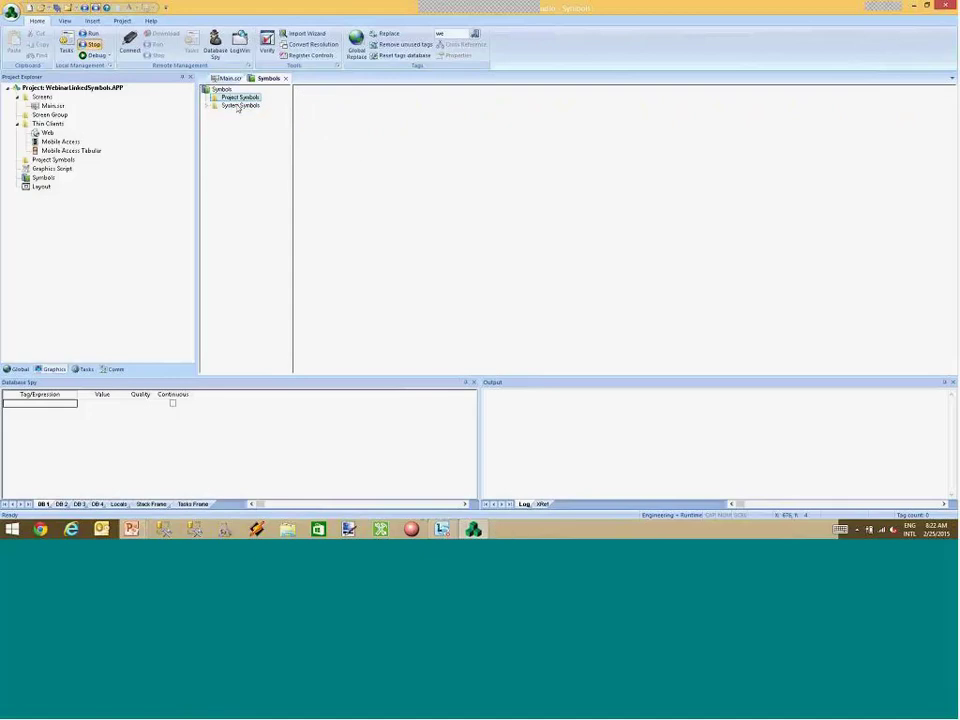
Browse the Project Symbols and System Symbols libraries, examining the Architecture, Arrows and Bargraphs categories.
{"action": "left_click", "coordinate": [240, 105]}
{"action": "left_click", "coordinate": [239, 99]}
{"action": "left_click", "coordinate": [236, 107]}
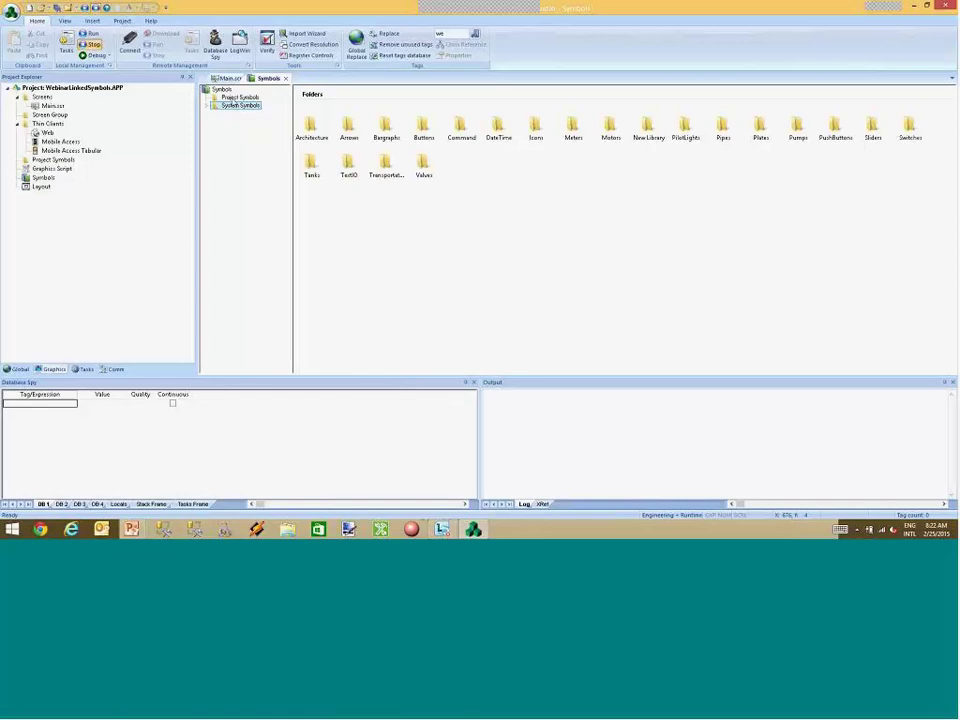
{"action": "left_click", "coordinate": [230, 97]}
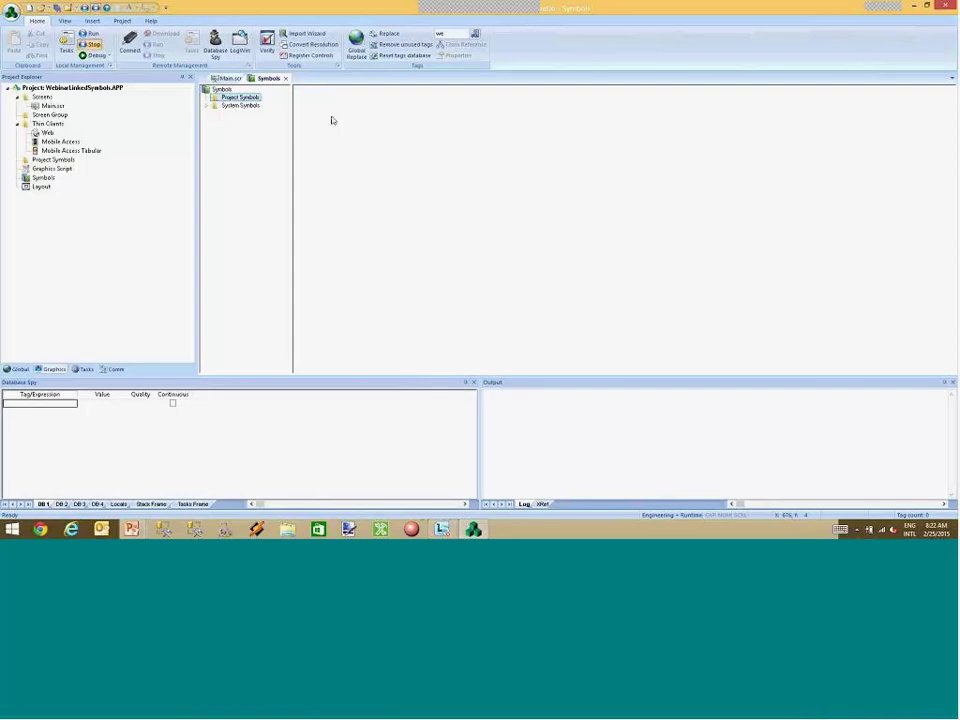
{"action": "left_click", "coordinate": [241, 106]}
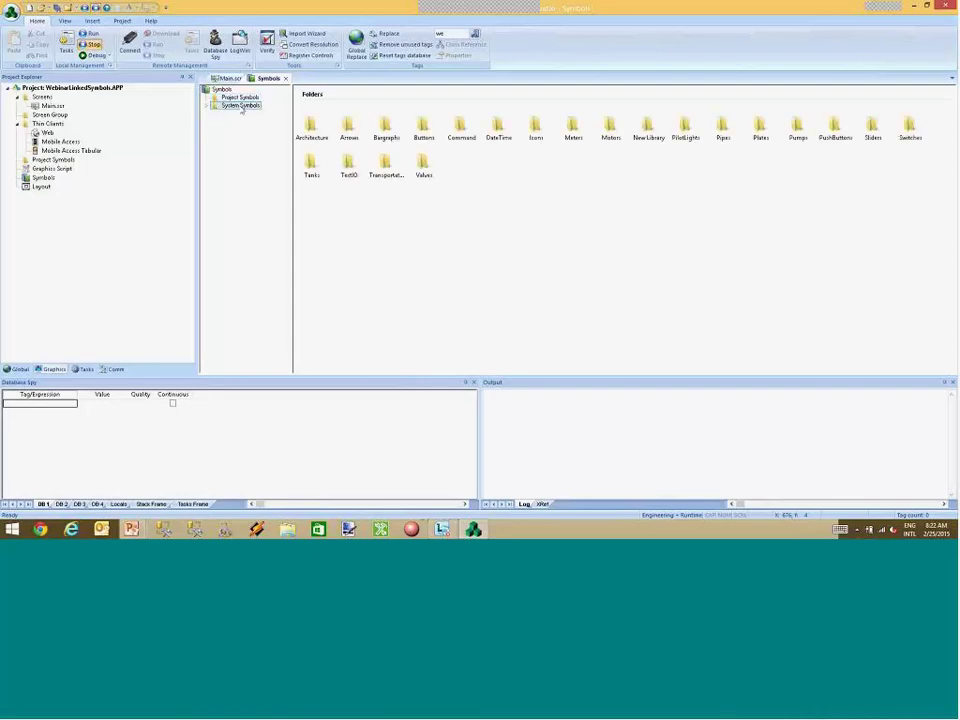
{"action": "left_click", "coordinate": [212, 105]}
{"action": "left_click", "coordinate": [243, 114]}
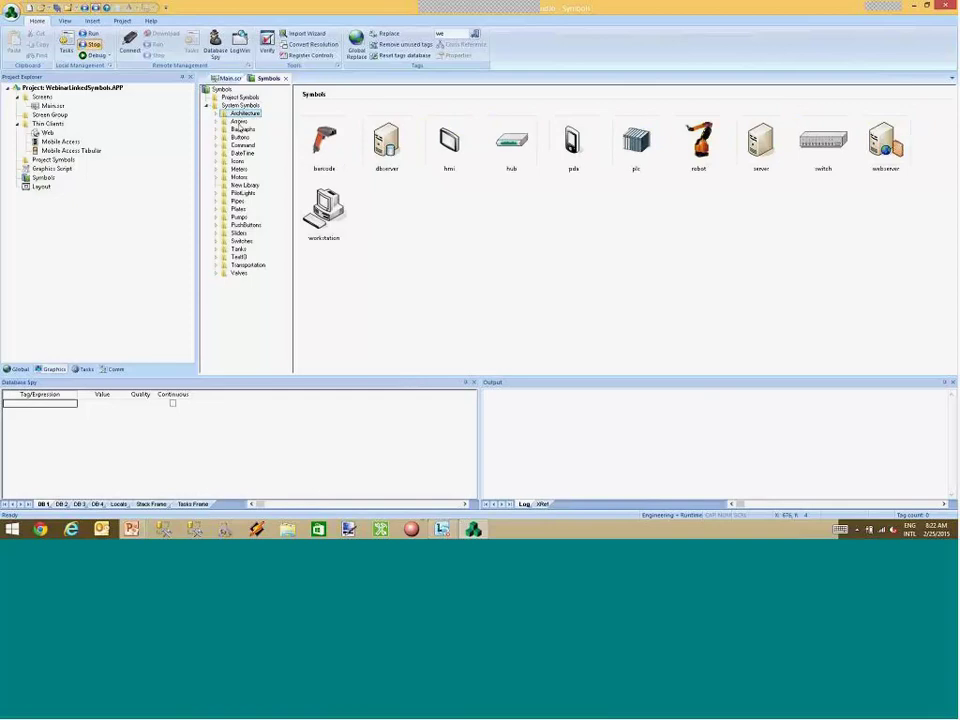
{"action": "left_click", "coordinate": [239, 121]}
{"action": "left_click", "coordinate": [242, 129]}
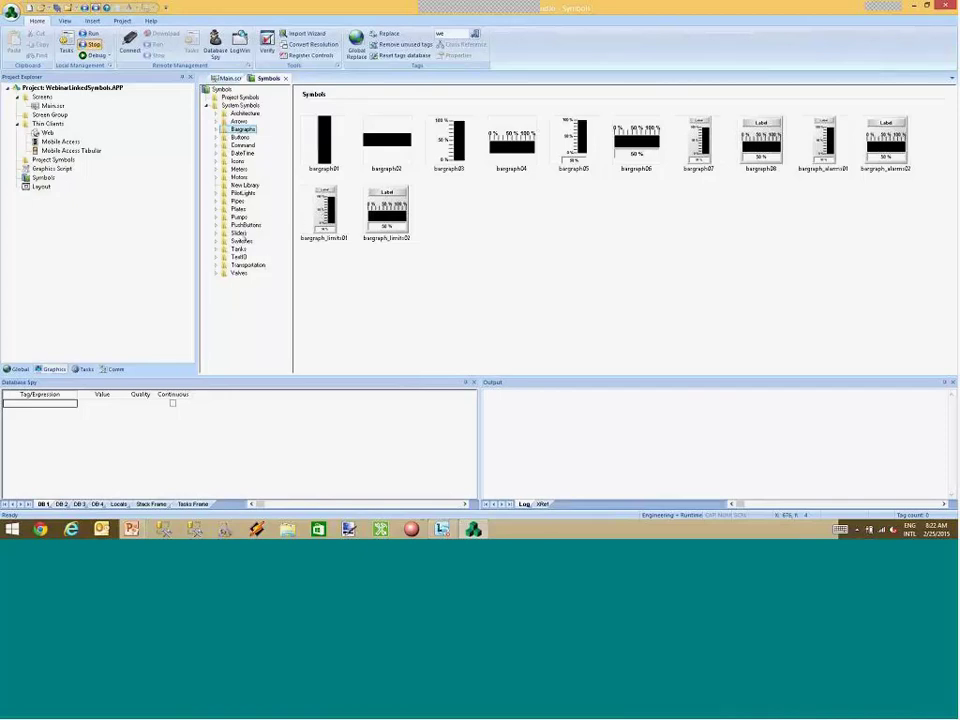
Insert the slider01 symbol from the system Sliders library onto the Main screen.
{"action": "left_click", "coordinate": [239, 232]}
{"action": "left_click", "coordinate": [324, 145]}
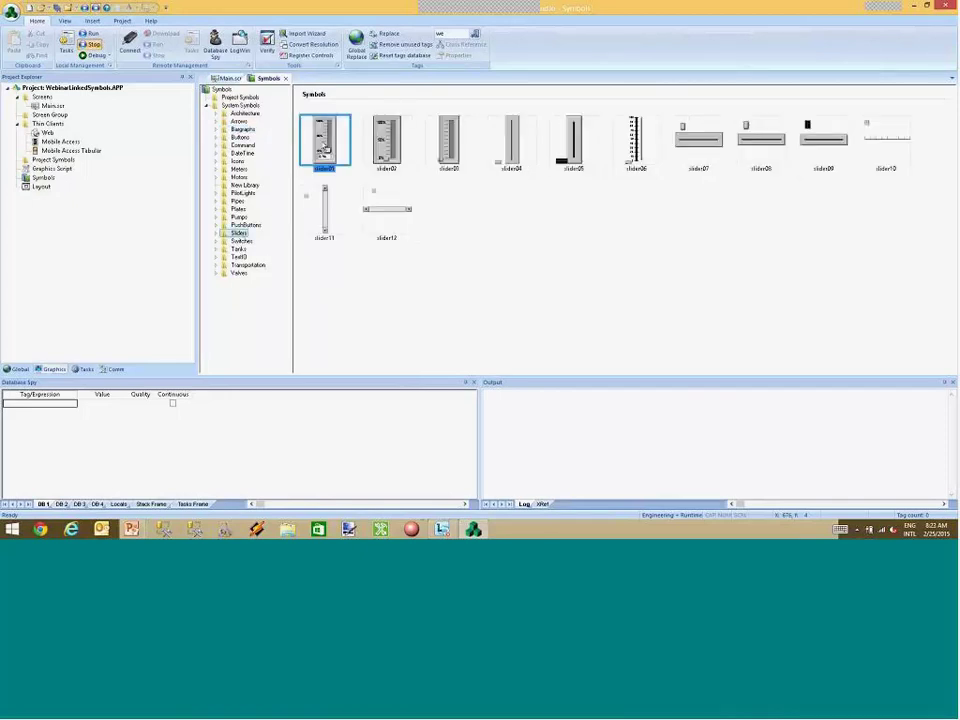
{"action": "double_click", "coordinate": [324, 145]}
{"action": "left_click", "coordinate": [263, 121]}
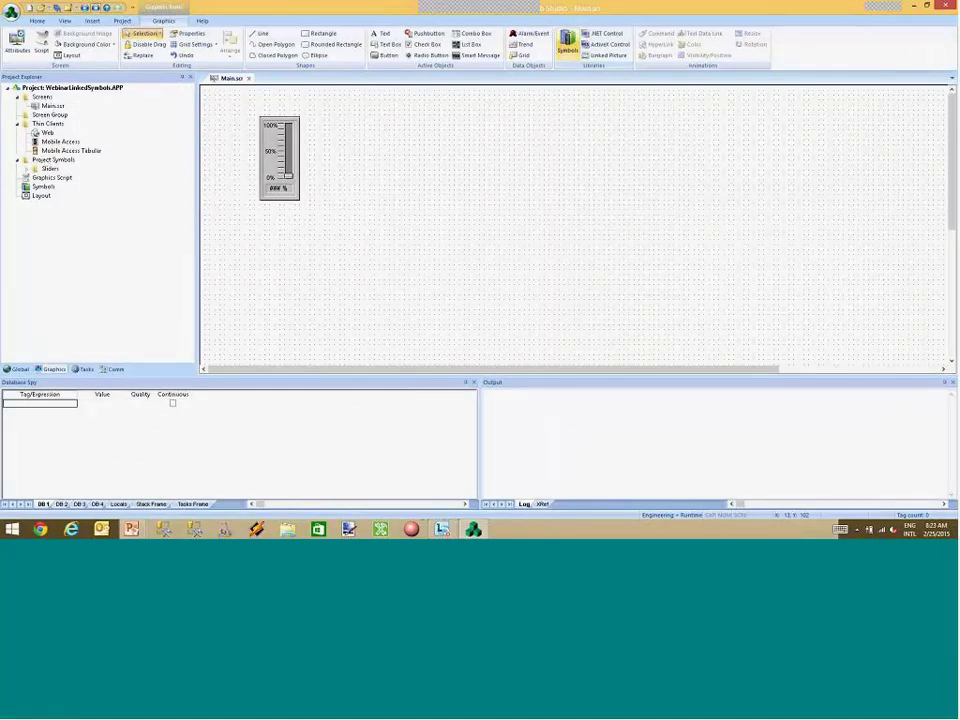
Examine the slider01 file under Project Symbols and the properties of the slider placed on the screen.
{"action": "left_click", "coordinate": [54, 161]}
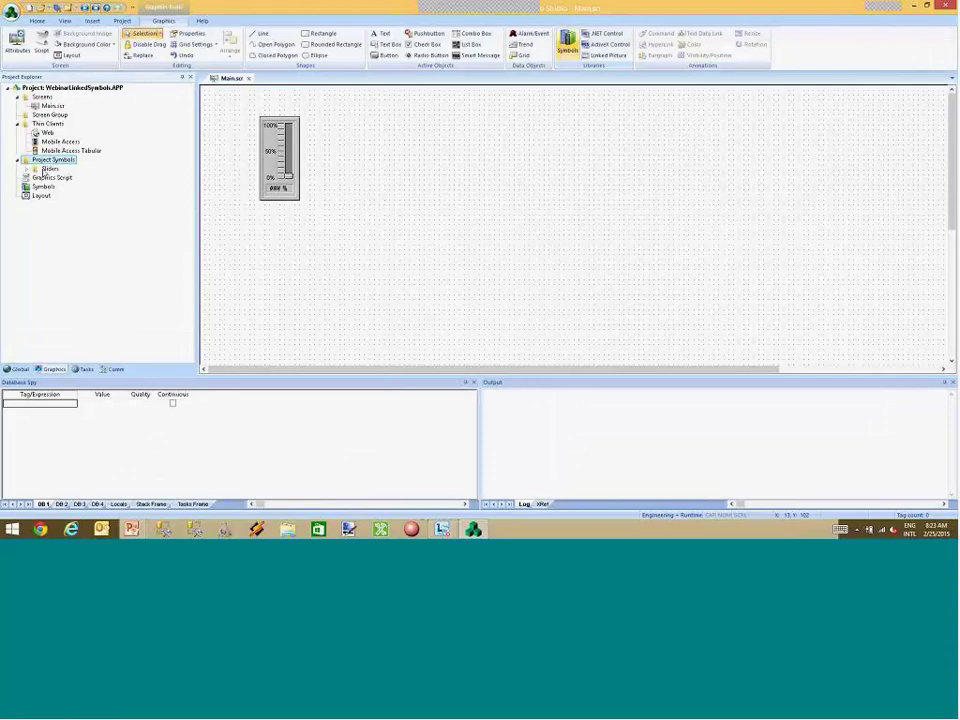
{"action": "double_click", "coordinate": [47, 170]}
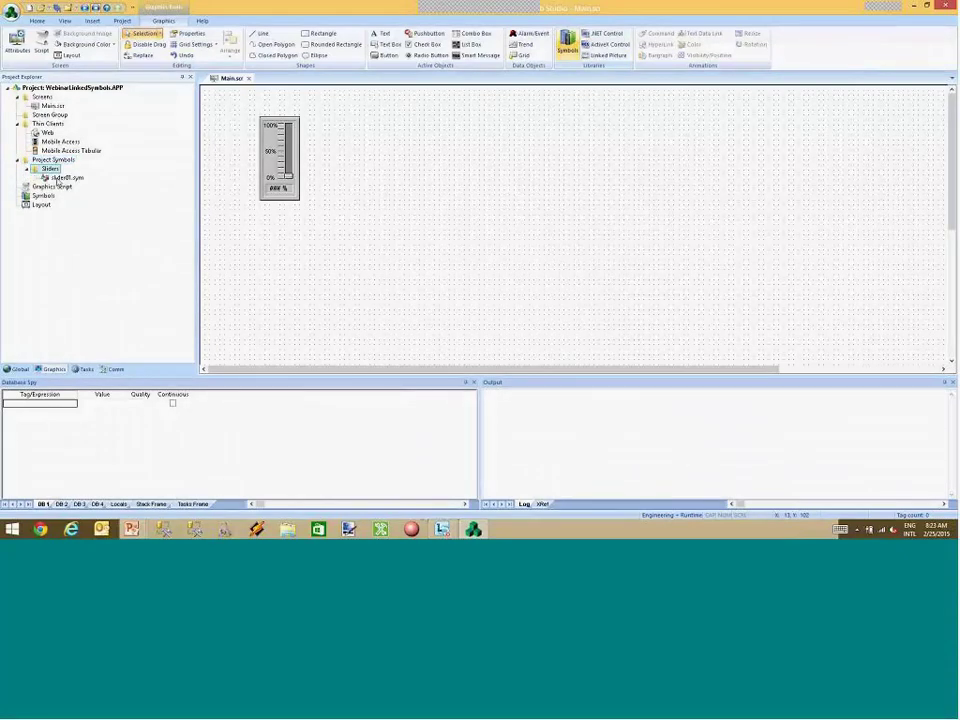
{"action": "left_click", "coordinate": [60, 178]}
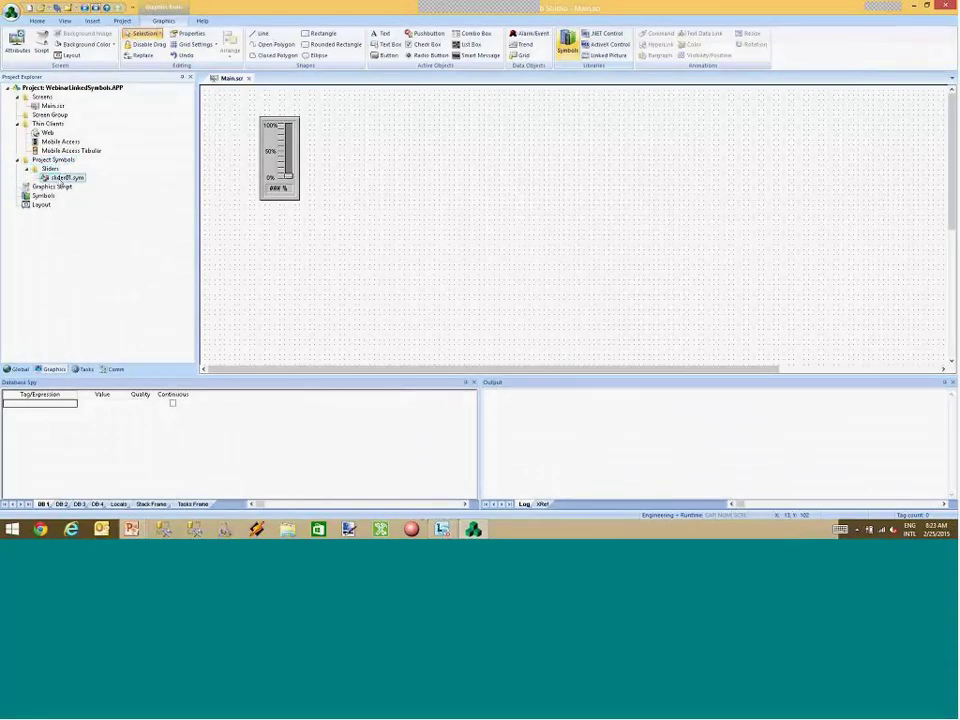
{"action": "double_click", "coordinate": [270, 168]}
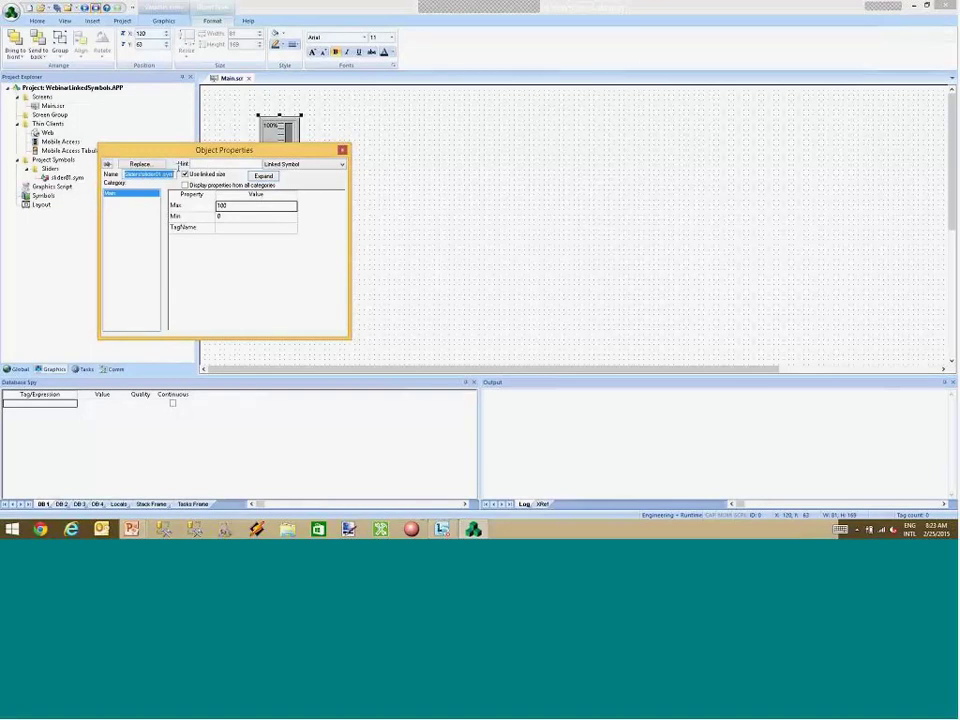
{"action": "left_click", "coordinate": [454, 168]}
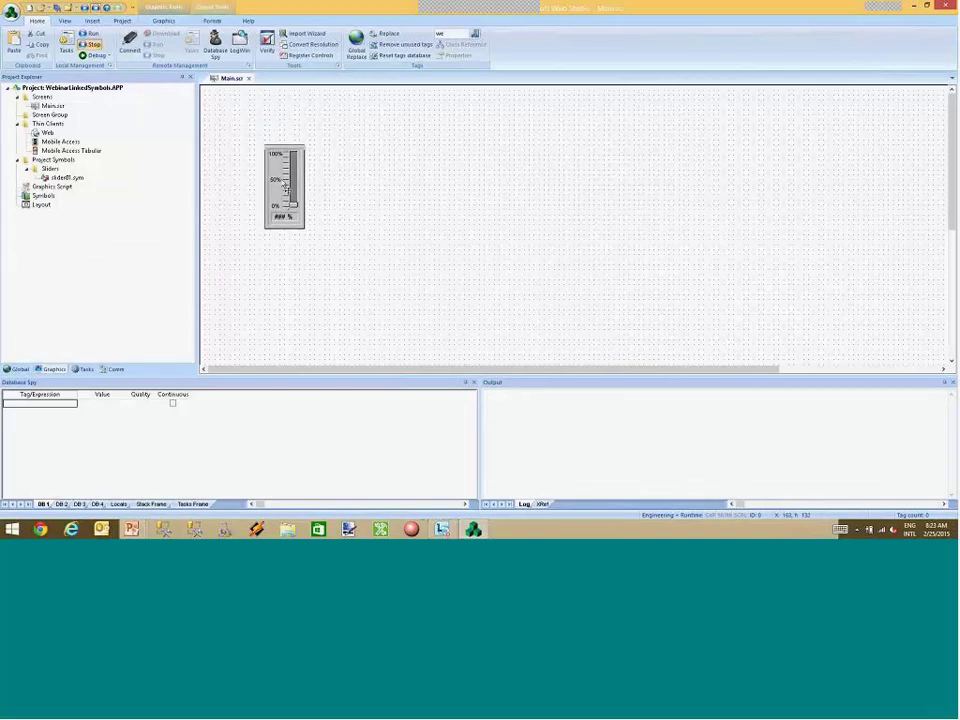
Move the slider down to Y 120 and place a second slider01 beside it at X 250, overwriting the existing project symbol.
{"action": "left_click", "coordinate": [285, 188]}
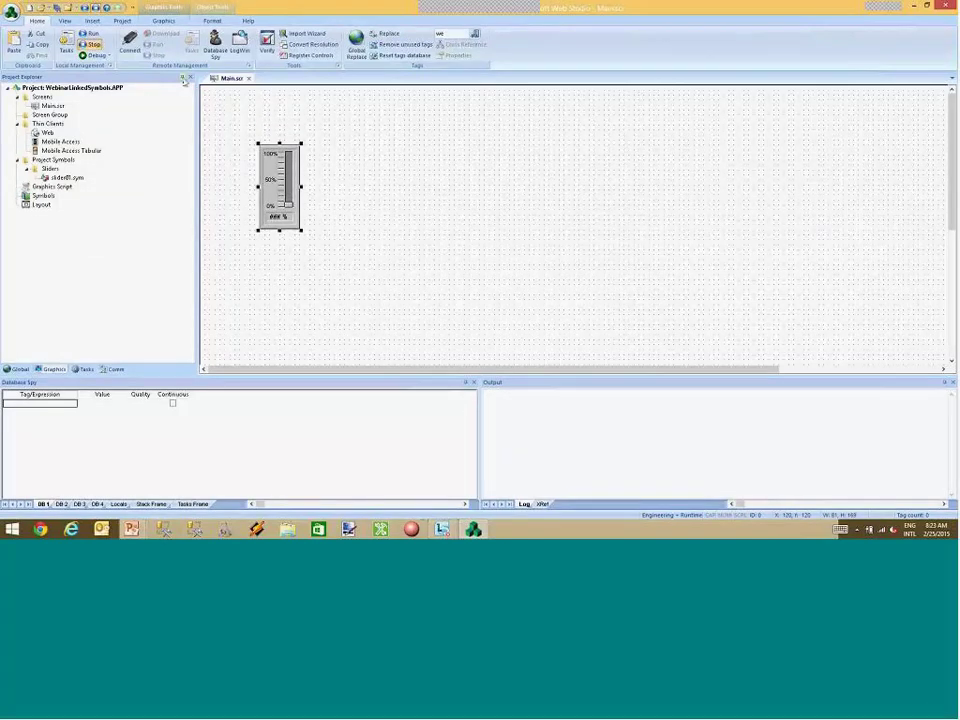
{"action": "left_click", "coordinate": [164, 21]}
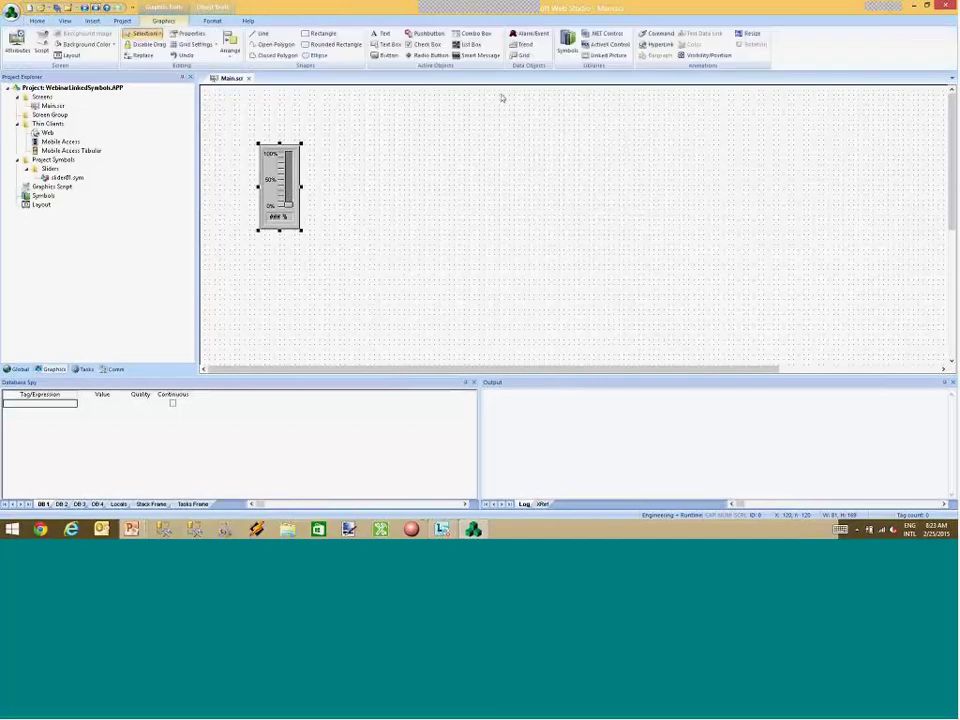
{"action": "left_click", "coordinate": [564, 43]}
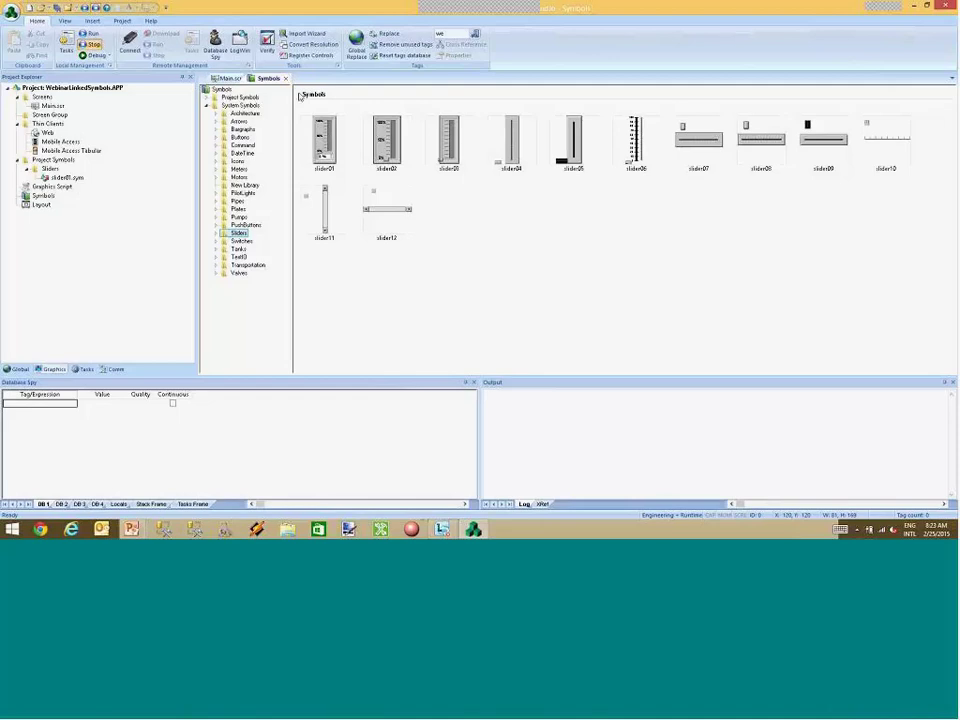
{"action": "double_click", "coordinate": [320, 145]}
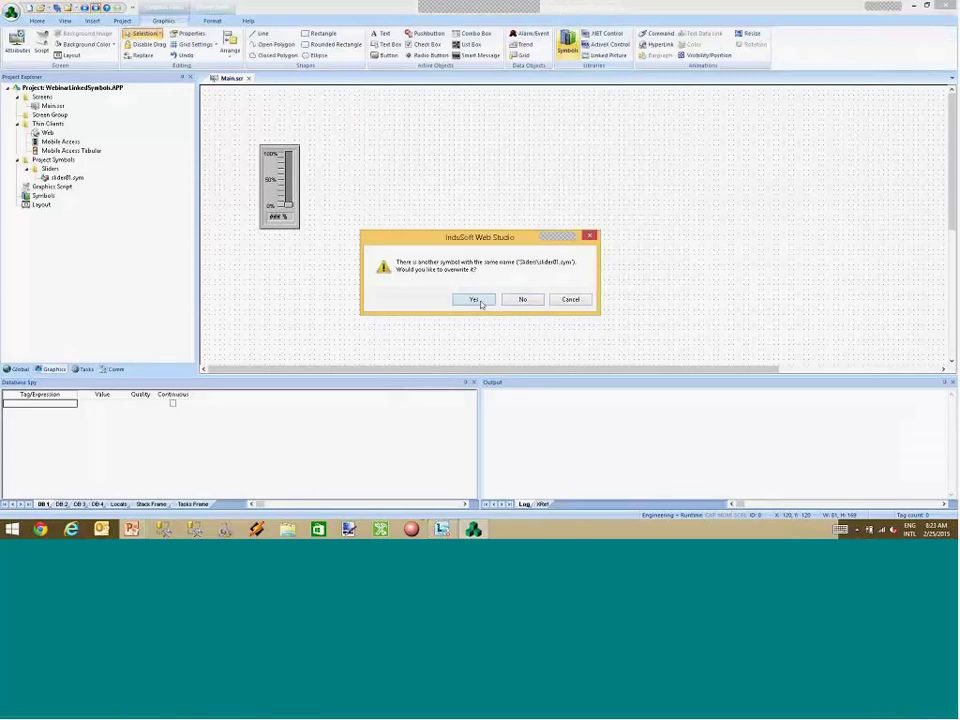
{"action": "left_click", "coordinate": [474, 300]}
{"action": "right_click", "coordinate": [421, 197]}
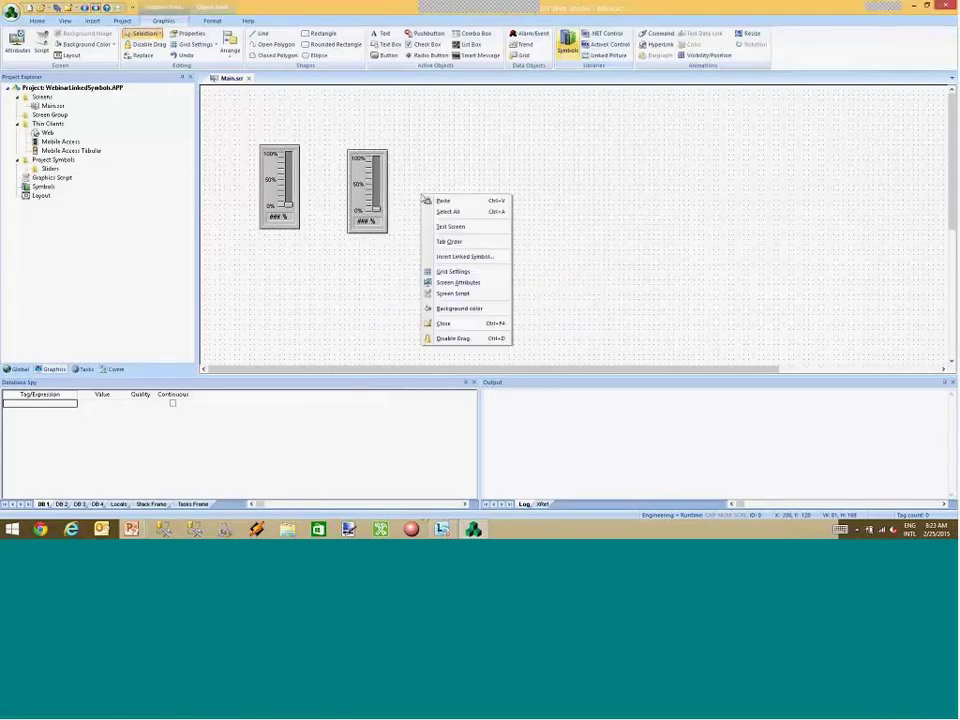
{"action": "left_click", "coordinate": [377, 204]}
{"action": "left_click_drag", "start_coordinate": [377, 204], "coordinate": [349, 189]}
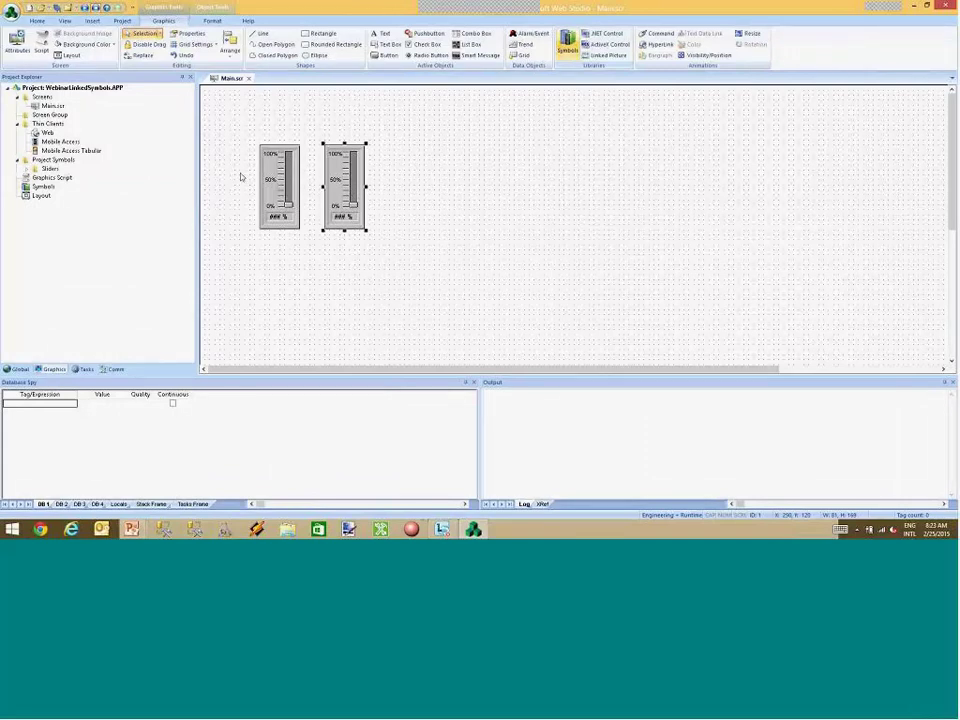
Compare the two placed sliders with the contents of the project's Sliders symbol folder.
{"action": "left_click", "coordinate": [285, 180]}
{"action": "left_click", "coordinate": [343, 178]}
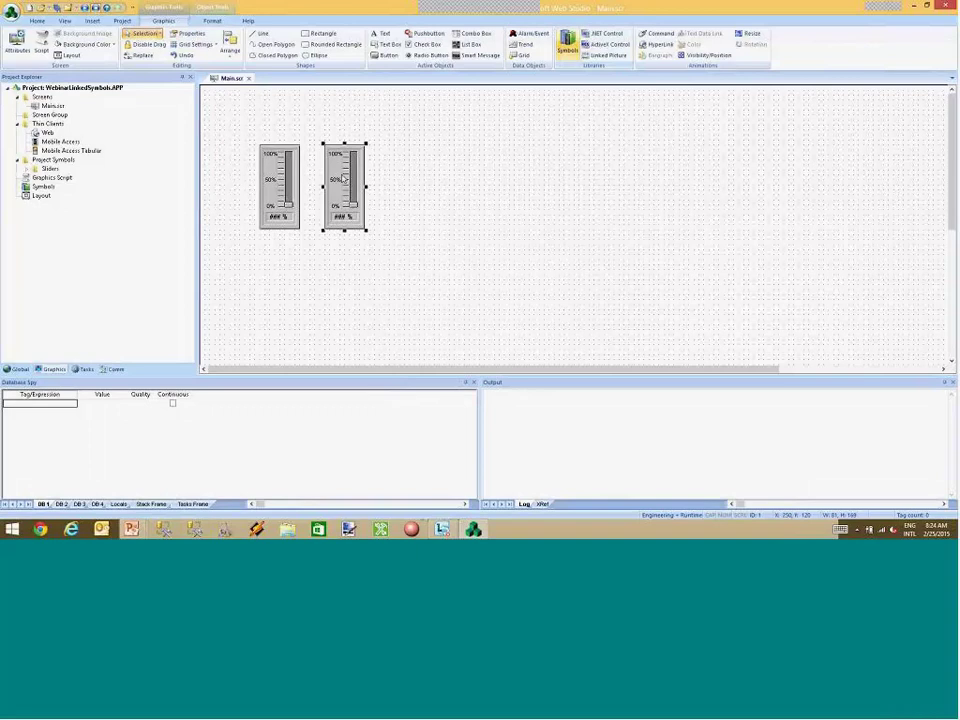
{"action": "left_click", "coordinate": [27, 168]}
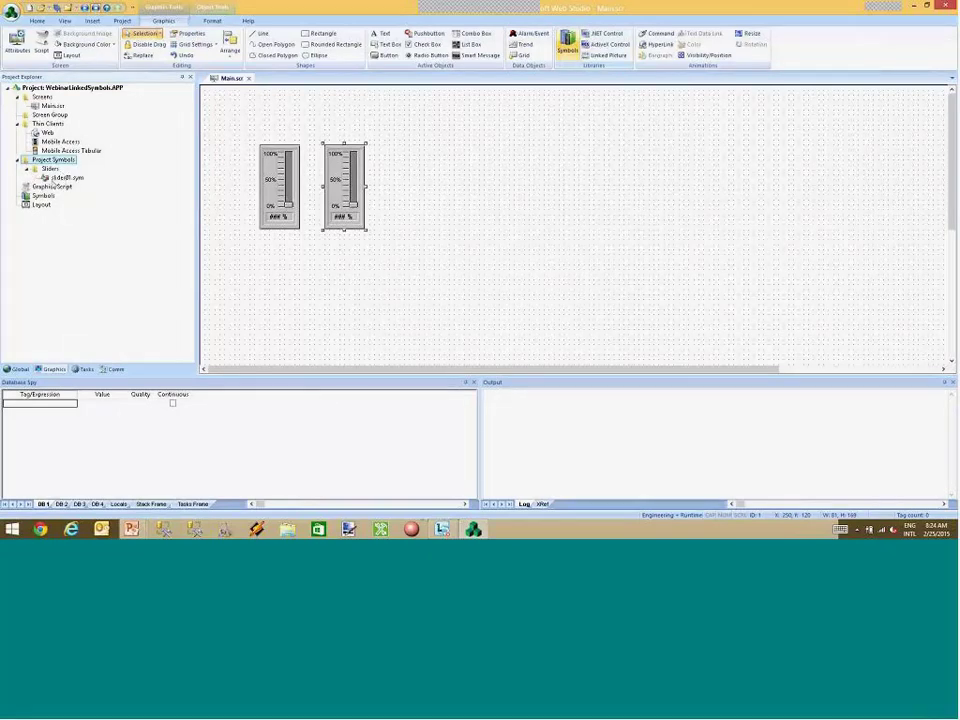
Draw a circle about 71 by 71 pixels to the right of the two sliders.
{"action": "left_click", "coordinate": [265, 111]}
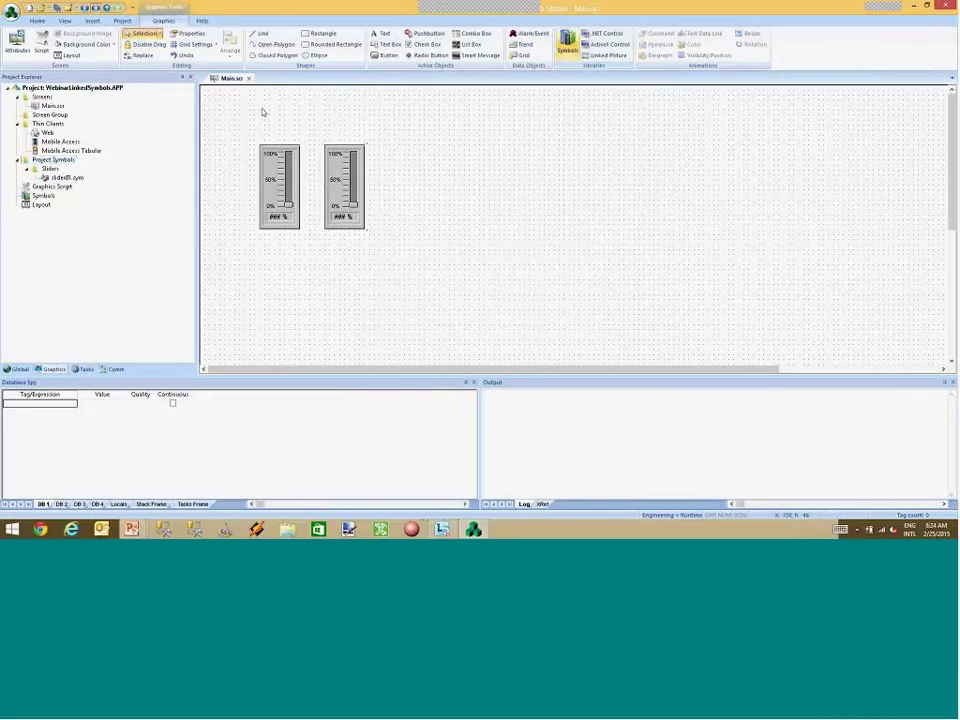
{"action": "left_click", "coordinate": [318, 56]}
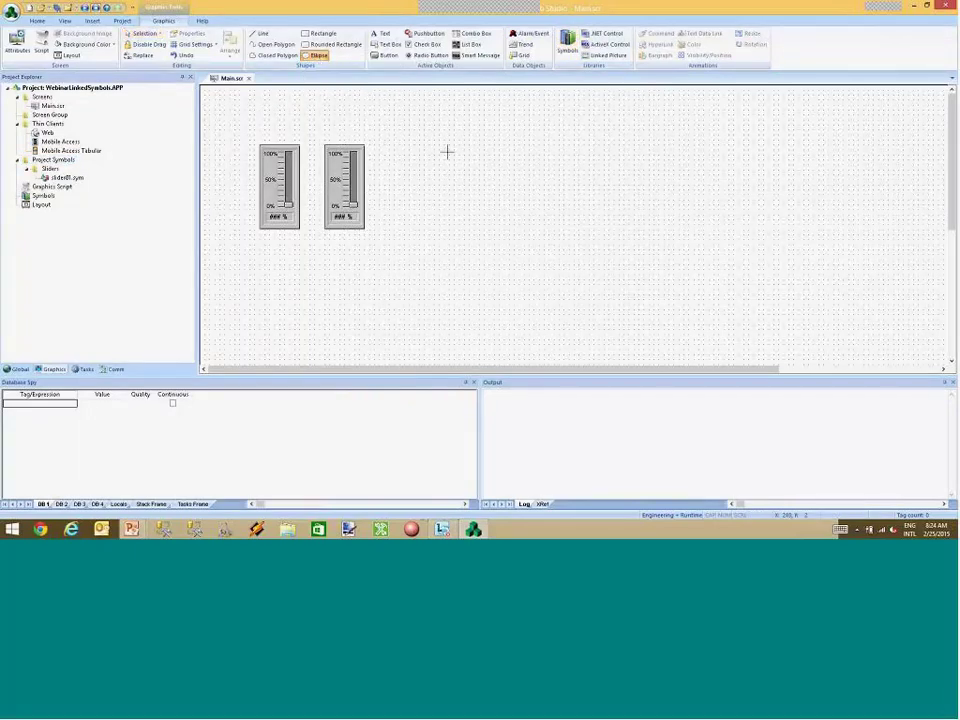
{"action": "left_click_drag", "start_coordinate": [425, 146], "coordinate": [460, 181]}
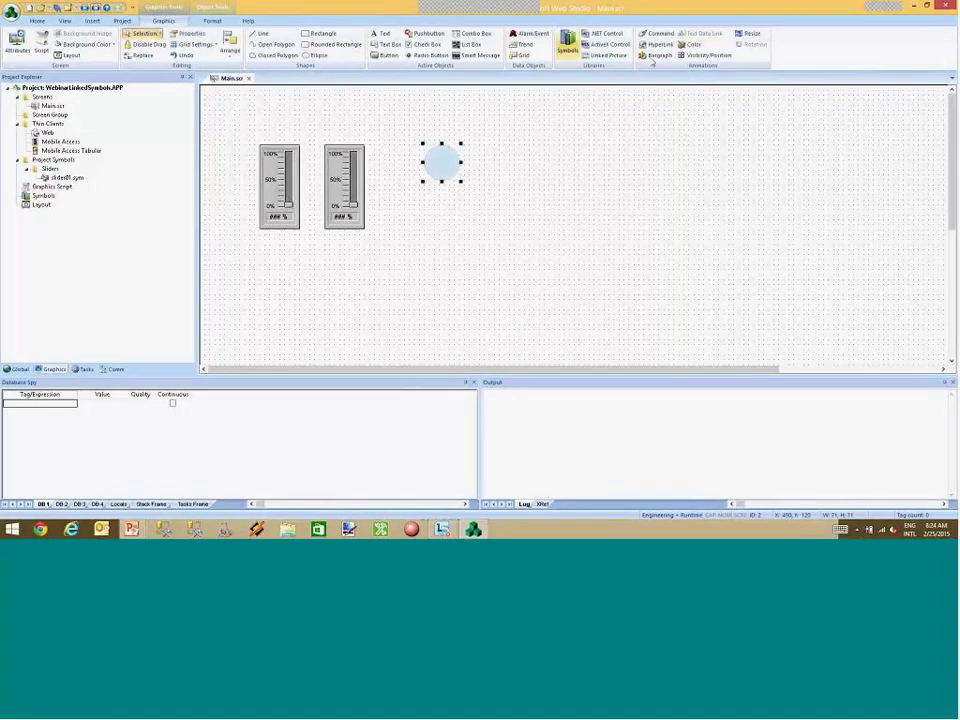
Add a Color animation to the circle with motorA as its limit expression, and create the motorA tag.
{"action": "left_click", "coordinate": [695, 47]}
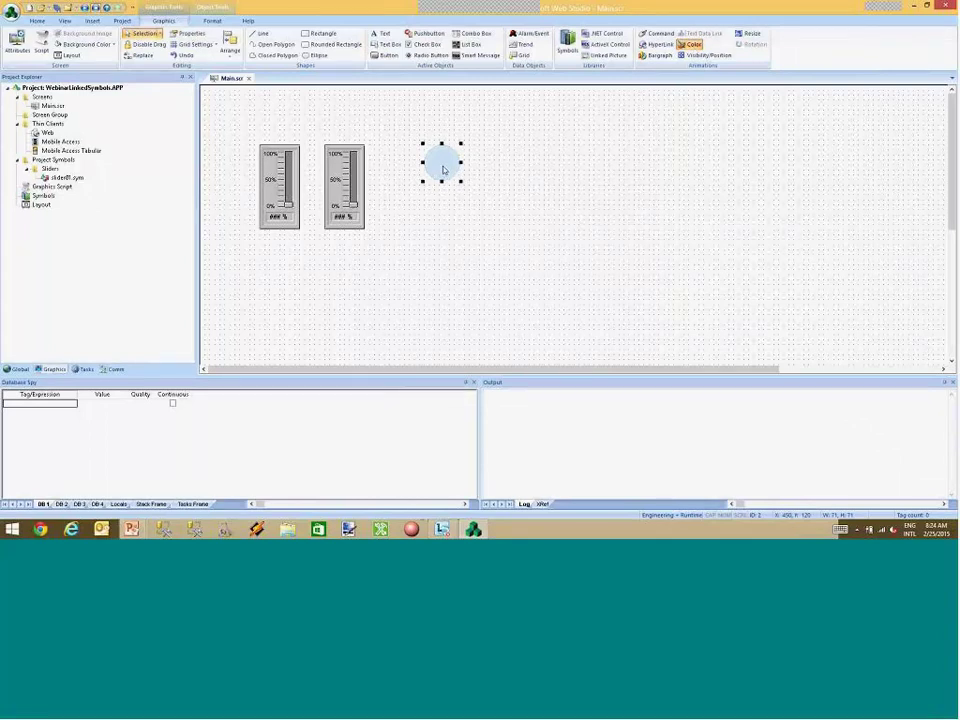
{"action": "double_click", "coordinate": [443, 167]}
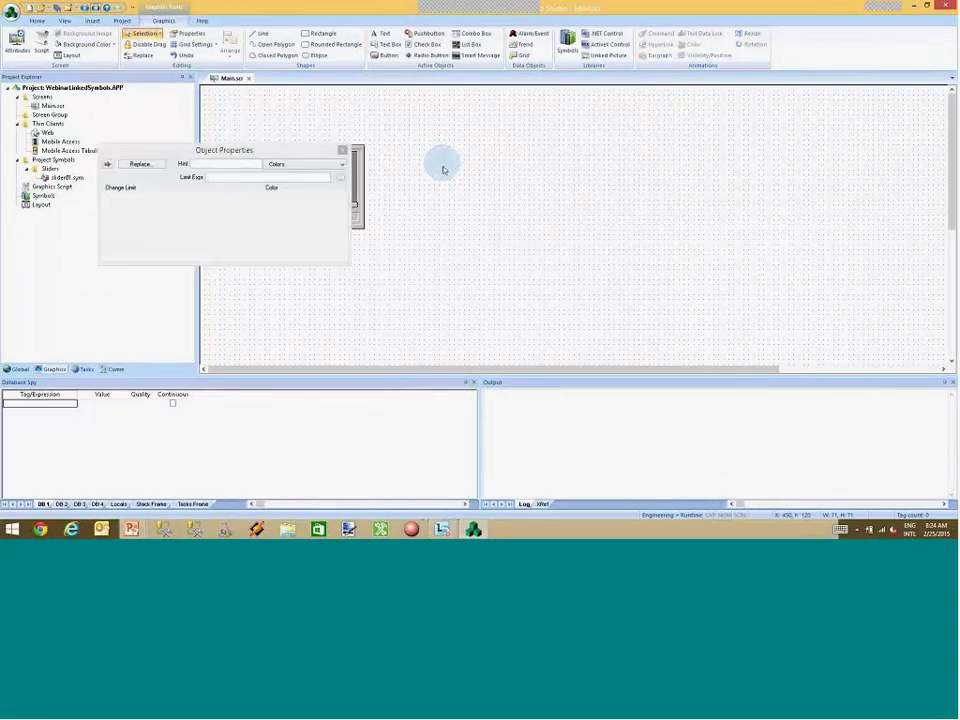
{"action": "left_click", "coordinate": [257, 178]}
{"action": "type", "text": "motor"}
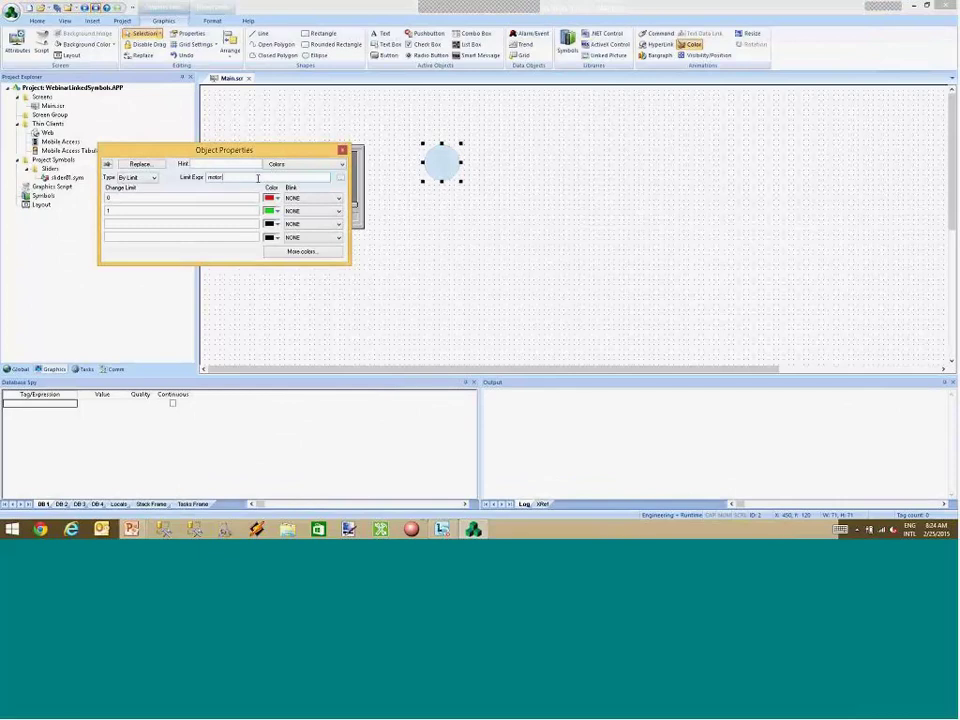
{"action": "type", "text": "A"}
{"action": "key", "text": "Return"}
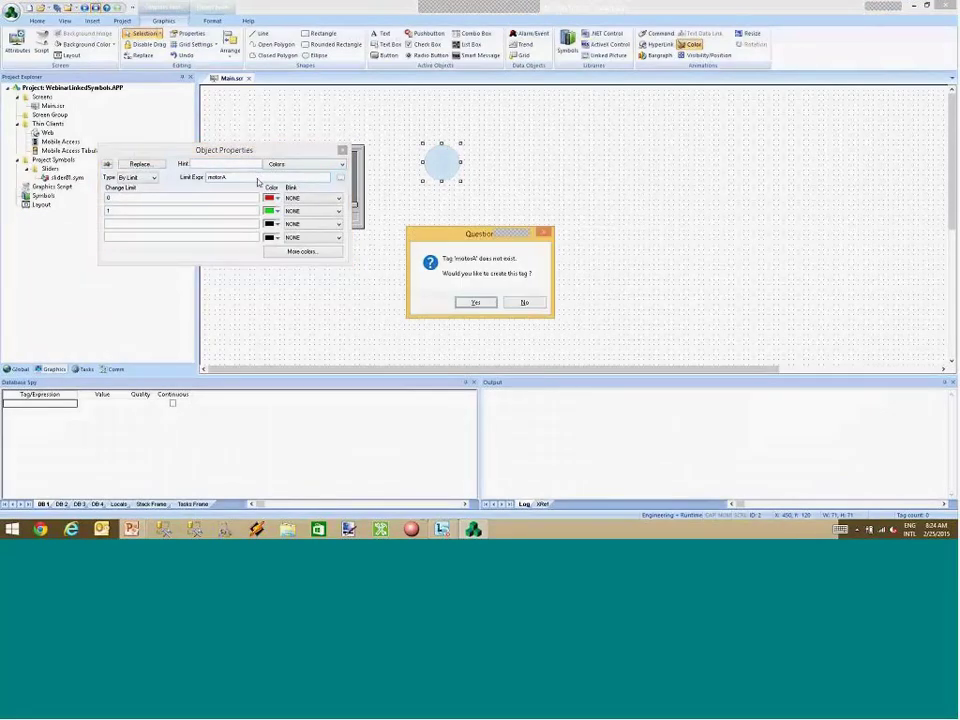
{"action": "key", "text": "Return"}
{"action": "key", "text": "Return"}
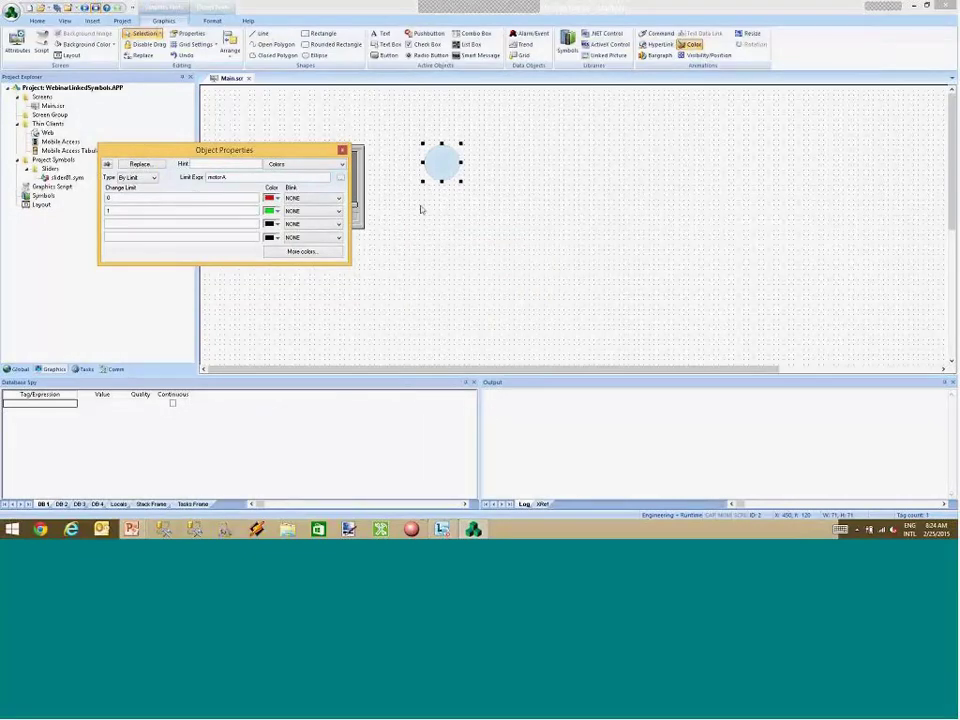
{"action": "left_click", "coordinate": [492, 197]}
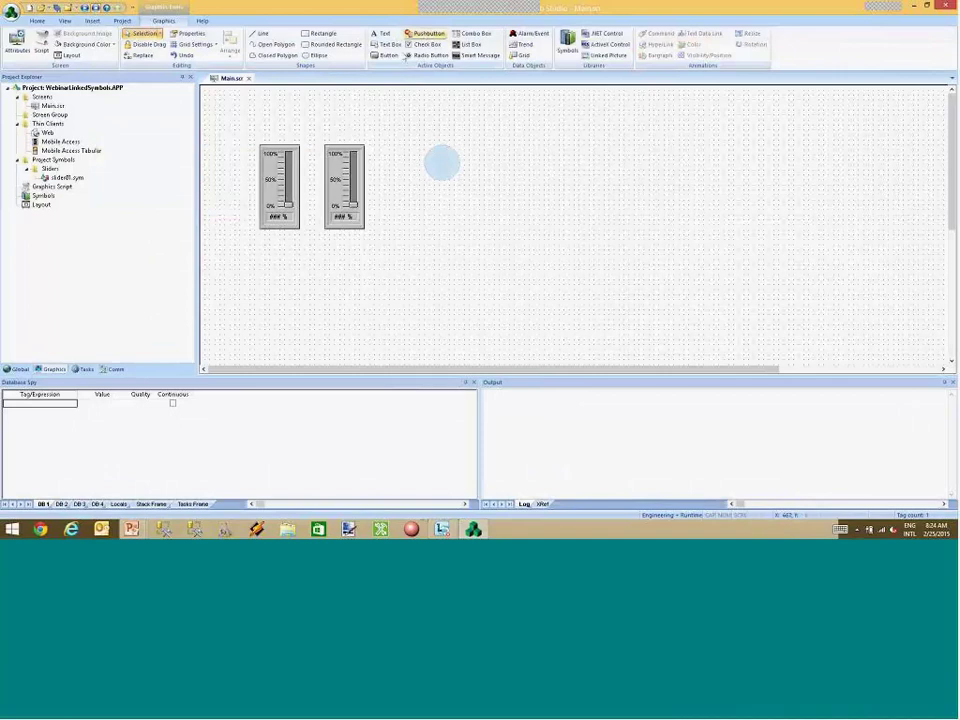
Add a button about 121 by 51 pixels below the circle, with a Toggle Tag command for the motor tag.
{"action": "left_click", "coordinate": [388, 55]}
{"action": "left_click_drag", "start_coordinate": [415, 185], "coordinate": [474, 210]}
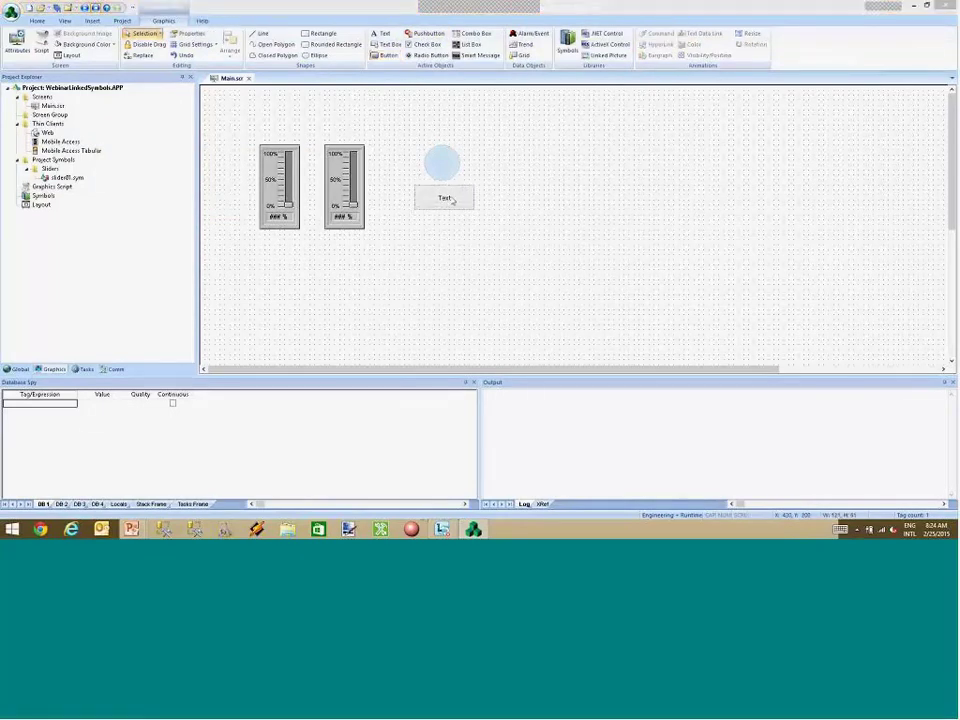
{"action": "double_click", "coordinate": [447, 200]}
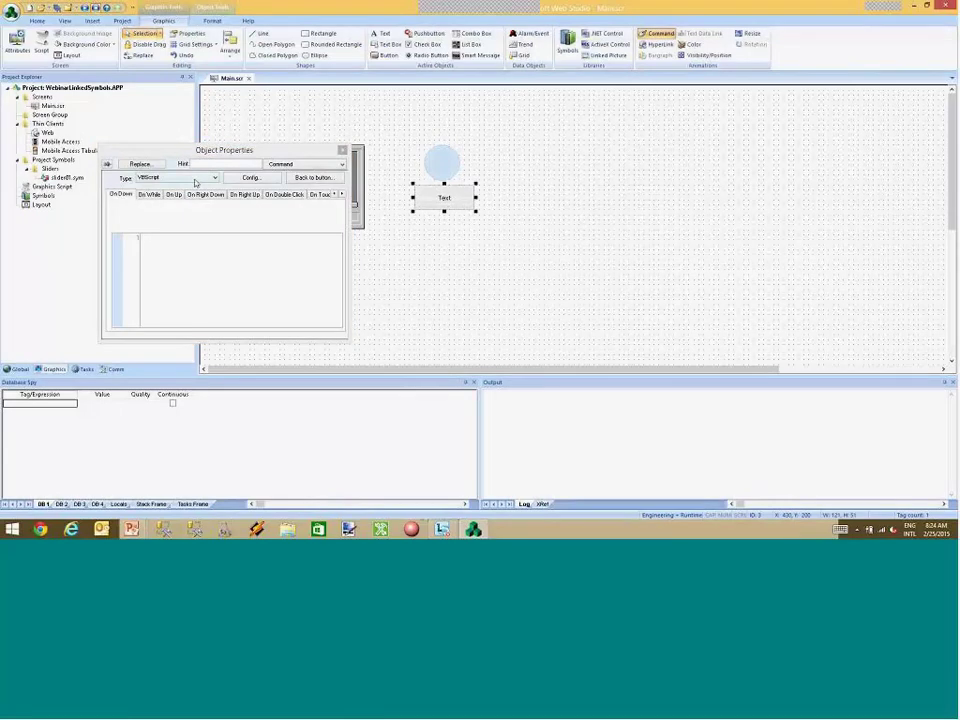
{"action": "left_click", "coordinate": [195, 178]}
{"action": "left_click", "coordinate": [176, 229]}
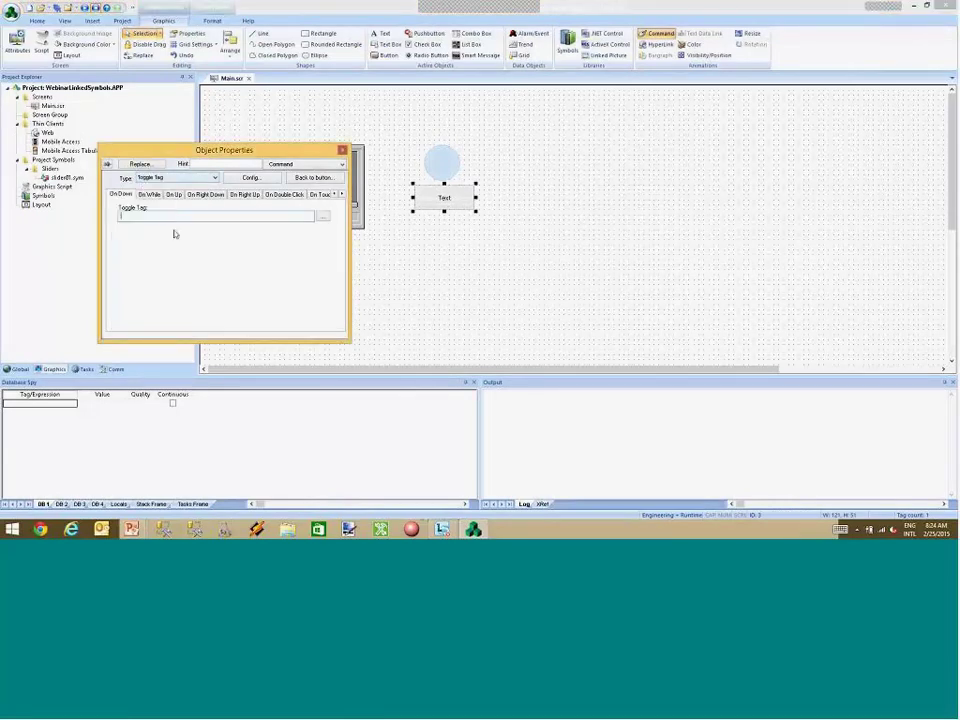
{"action": "type", "text": "motorA"}
{"action": "left_click", "coordinate": [458, 242]}
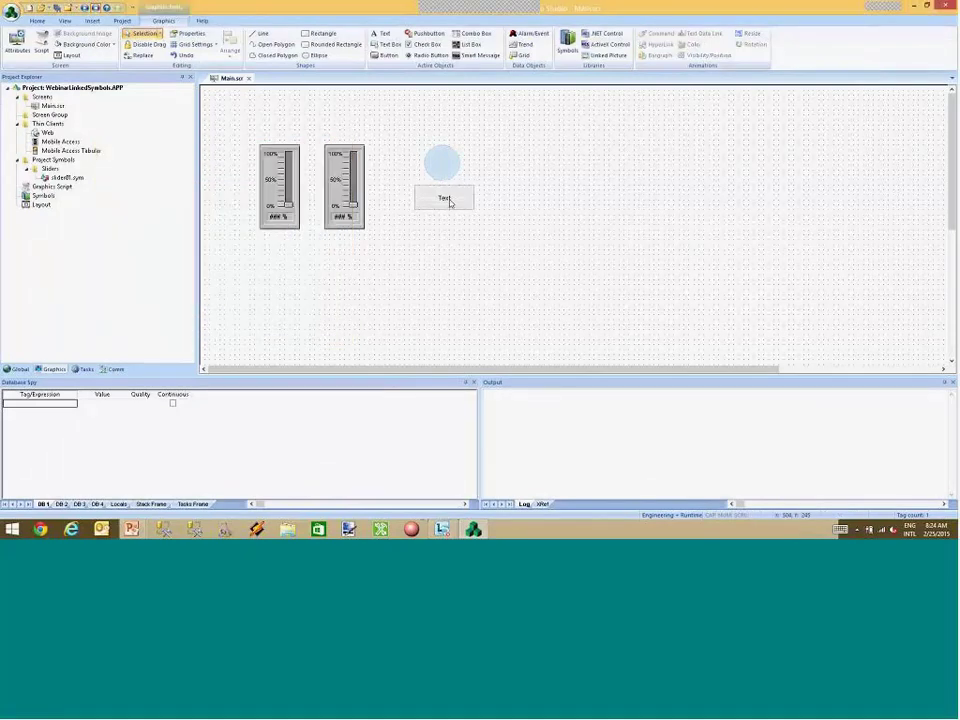
{"action": "left_click_drag", "start_coordinate": [449, 202], "coordinate": [446, 199]}
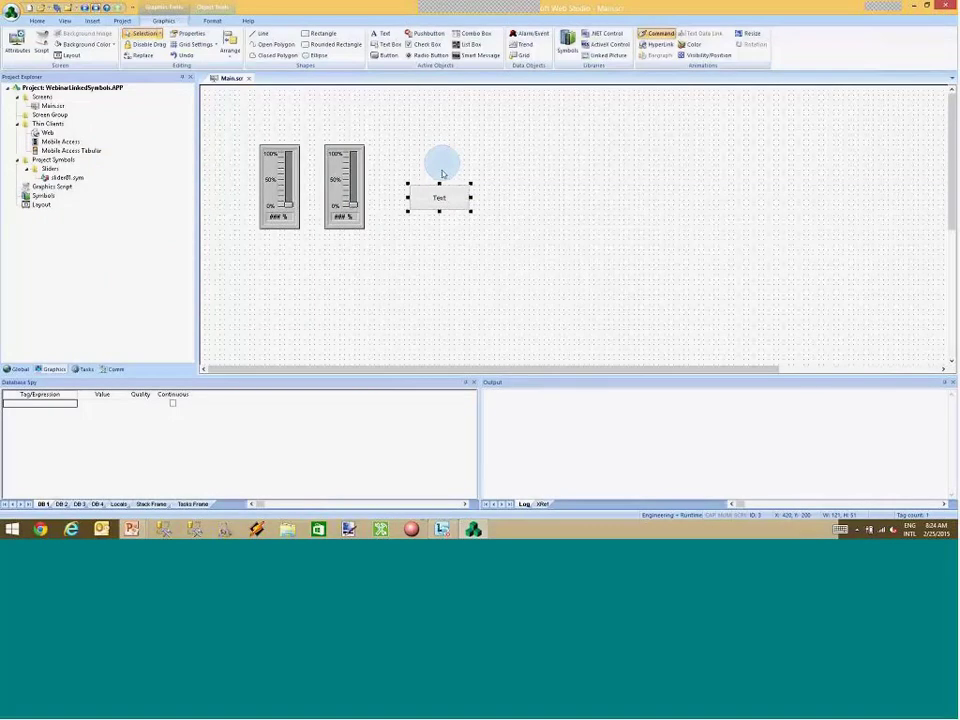
Create a linked symbol named MotorControl from the circle and the button below it.
{"action": "left_click", "coordinate": [442, 174], "text": "shift"}
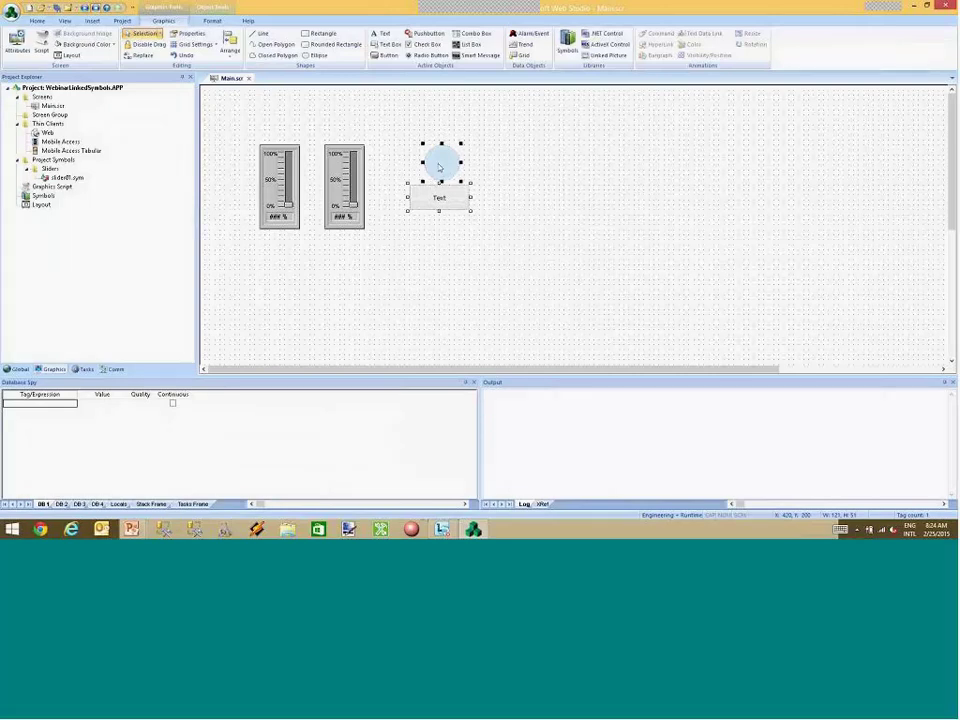
{"action": "right_click", "coordinate": [438, 162]}
{"action": "left_click", "coordinate": [482, 263]}
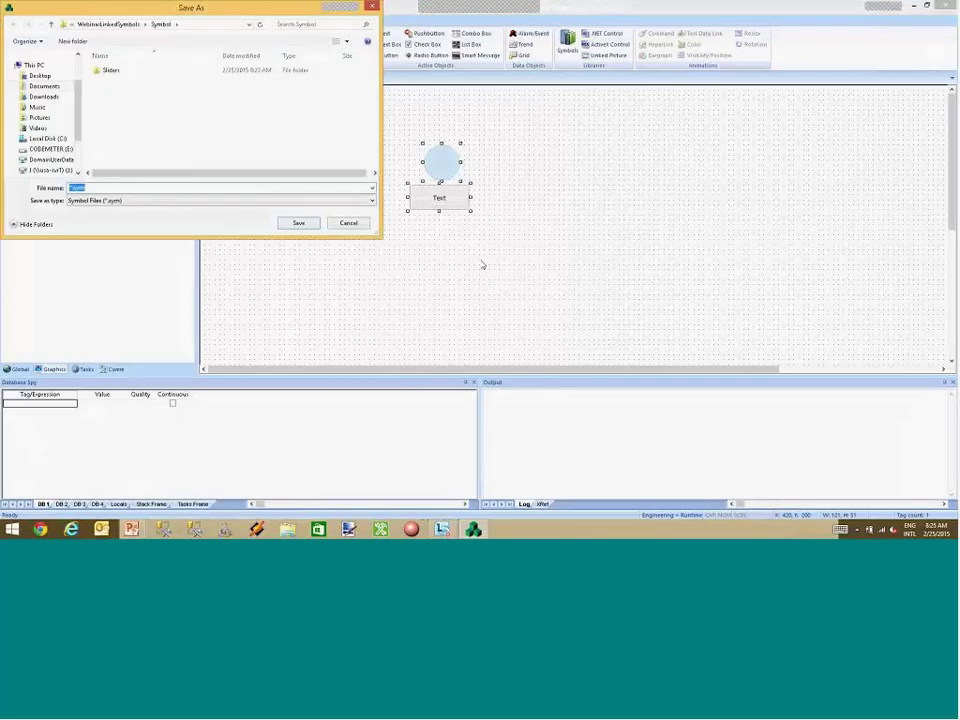
{"action": "key", "text": "Home"}
{"action": "type", "text": "MotorControl"}
{"action": "key", "text": "Return"}
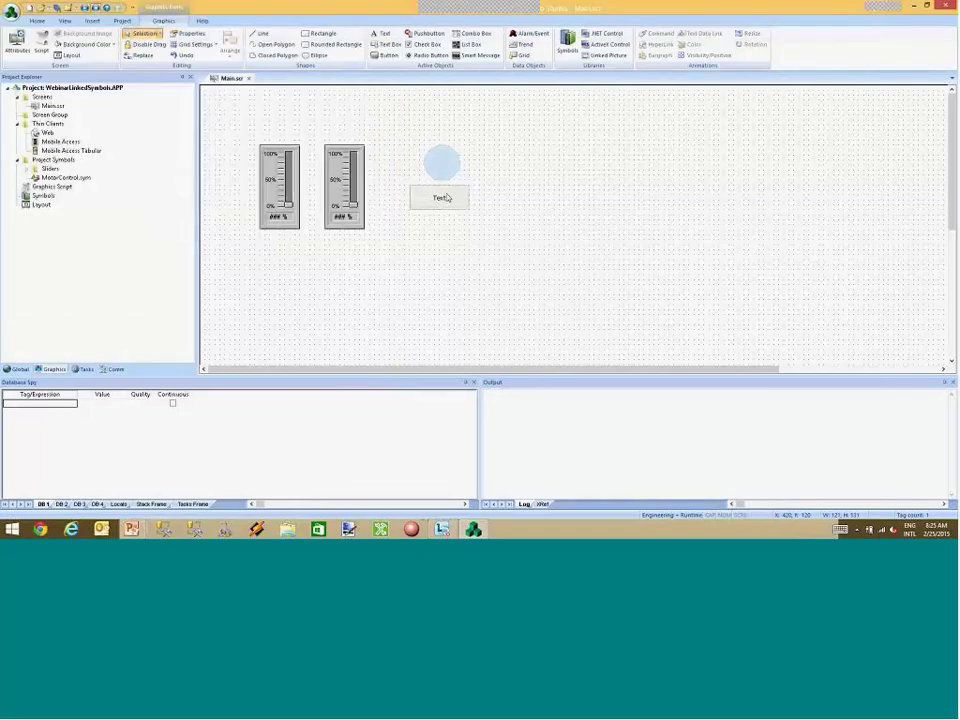
Insert a second MotorControl instance from the project symbols to the right of the first one.
{"action": "double_click", "coordinate": [447, 198]}
{"action": "left_click", "coordinate": [44, 178]}
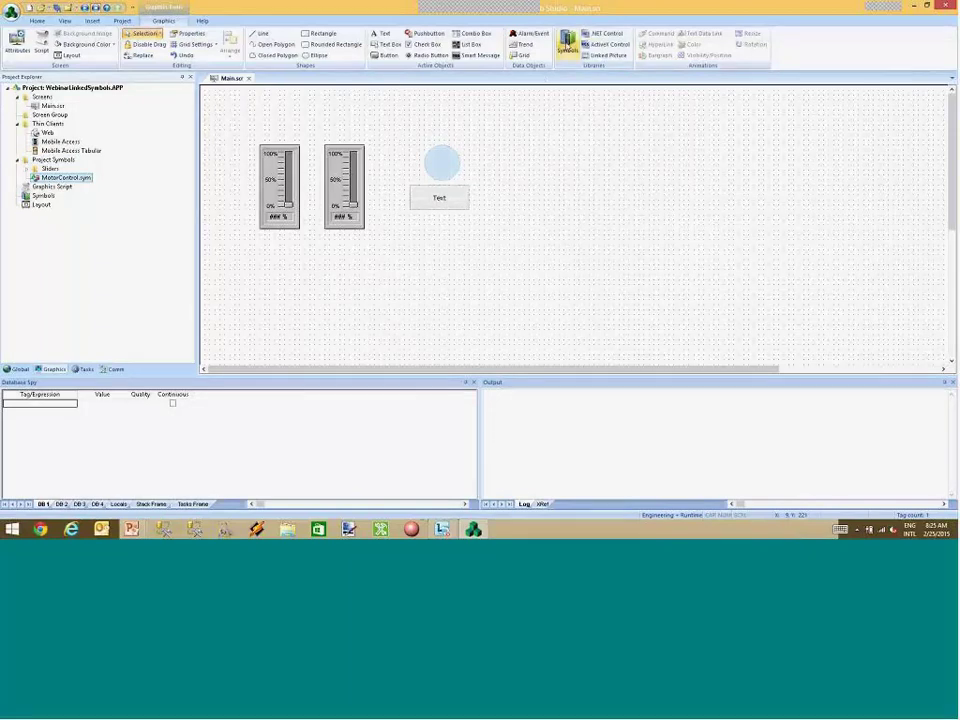
{"action": "left_click", "coordinate": [567, 45]}
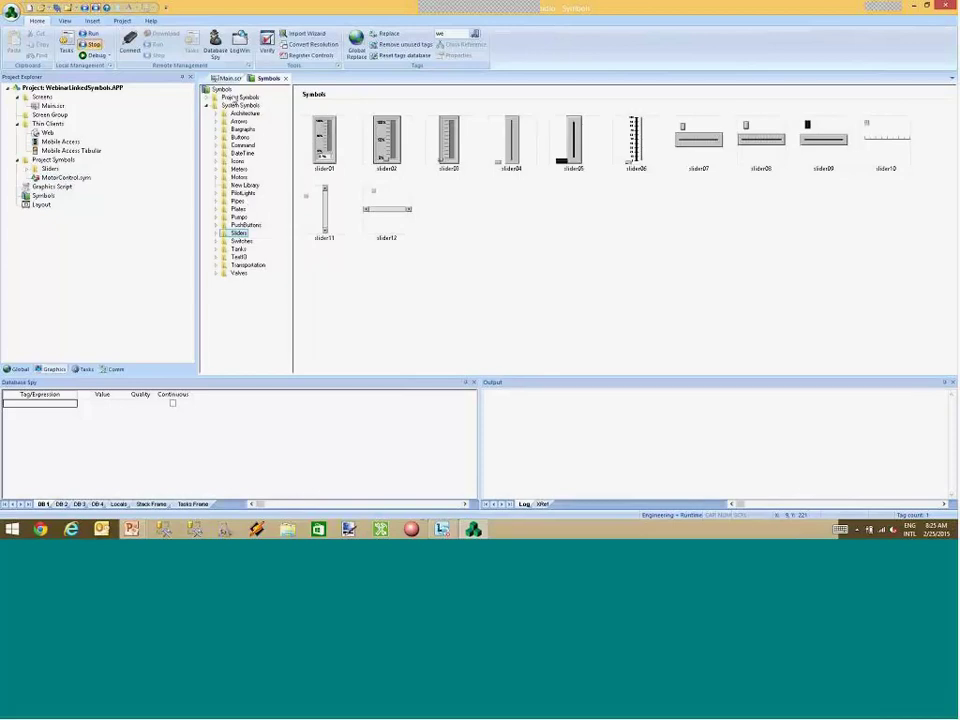
{"action": "left_click", "coordinate": [236, 97]}
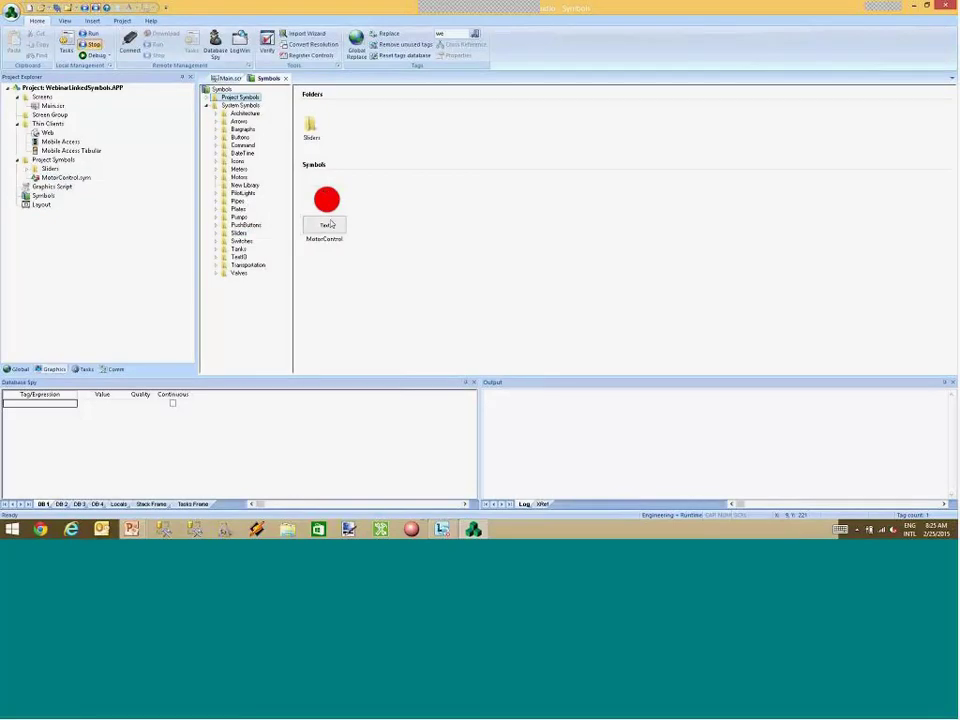
{"action": "double_click", "coordinate": [331, 225]}
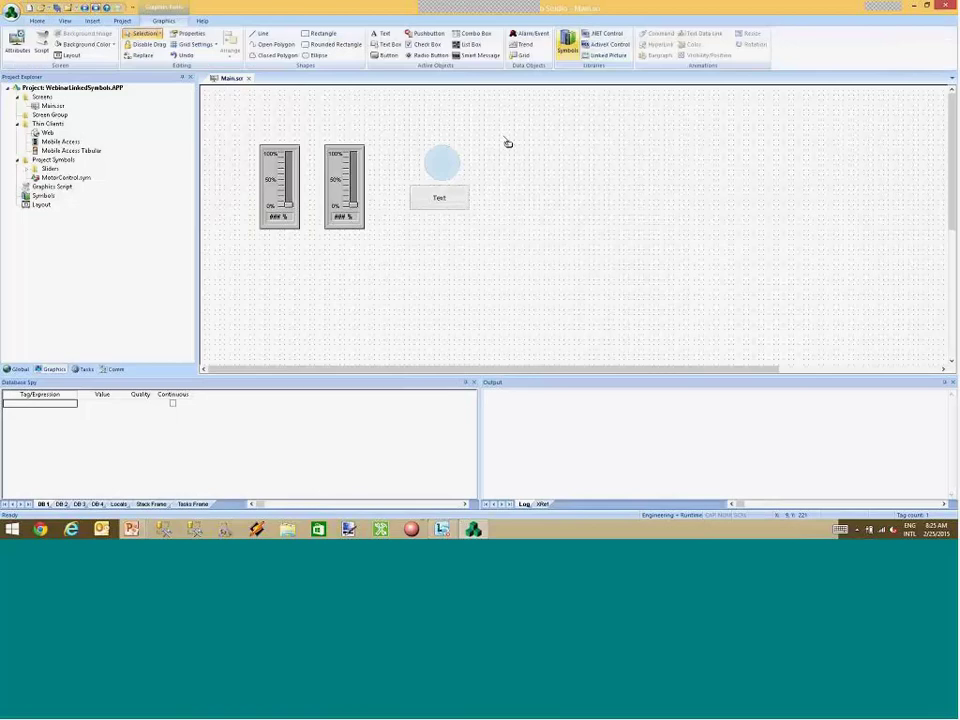
{"action": "left_click", "coordinate": [507, 143]}
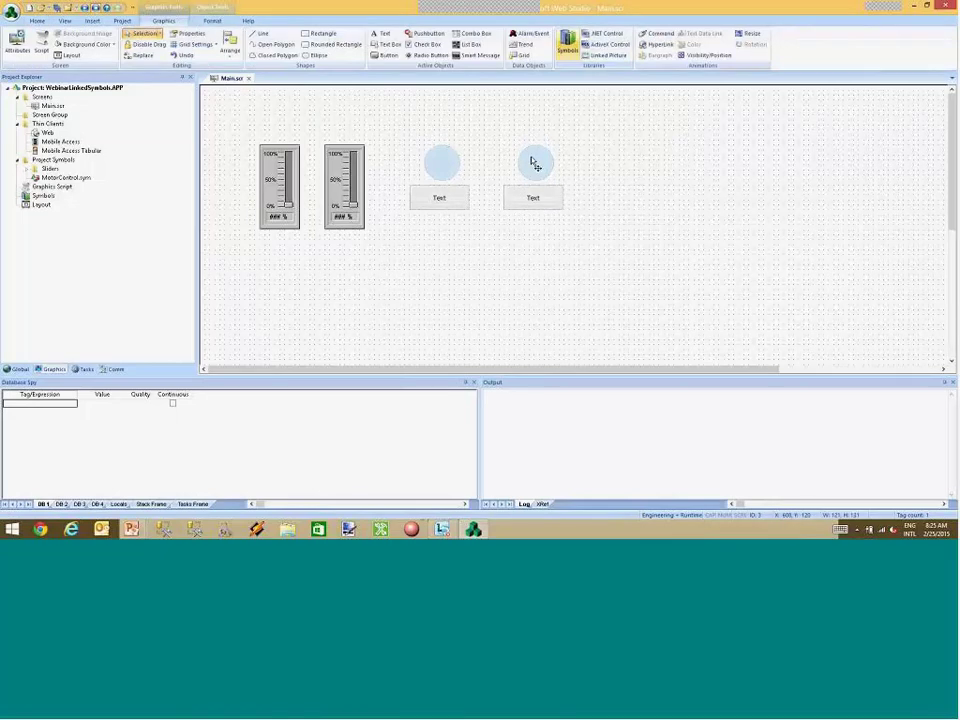
{"action": "left_click", "coordinate": [535, 165]}
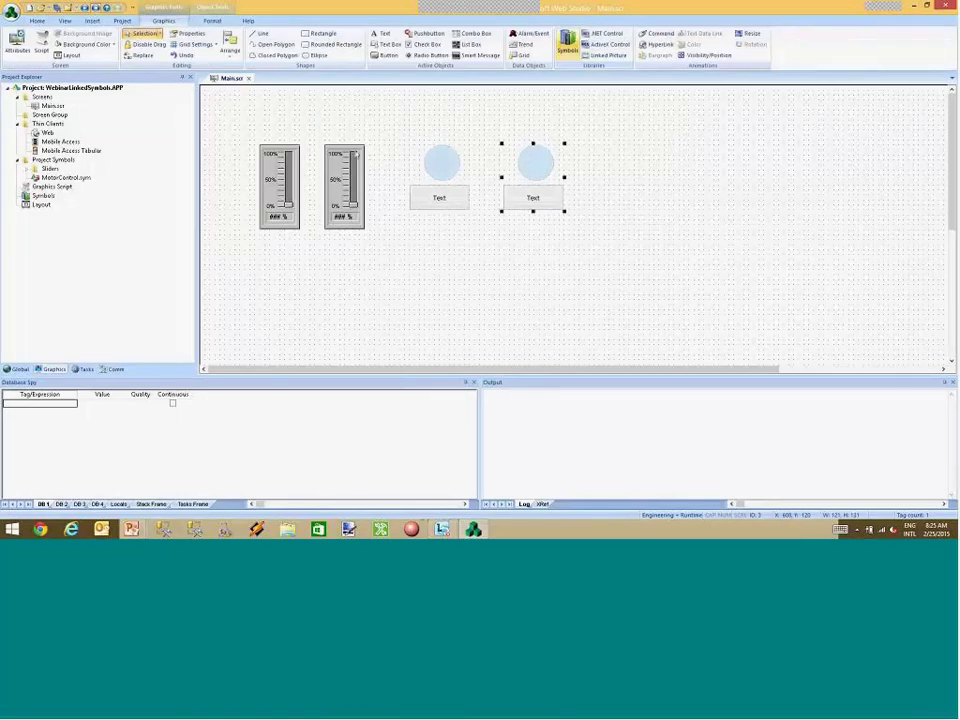
Save and run the project, and toggle the motor with the buttons of both MotorControl symbols.
{"action": "left_click", "coordinate": [64, 9]}
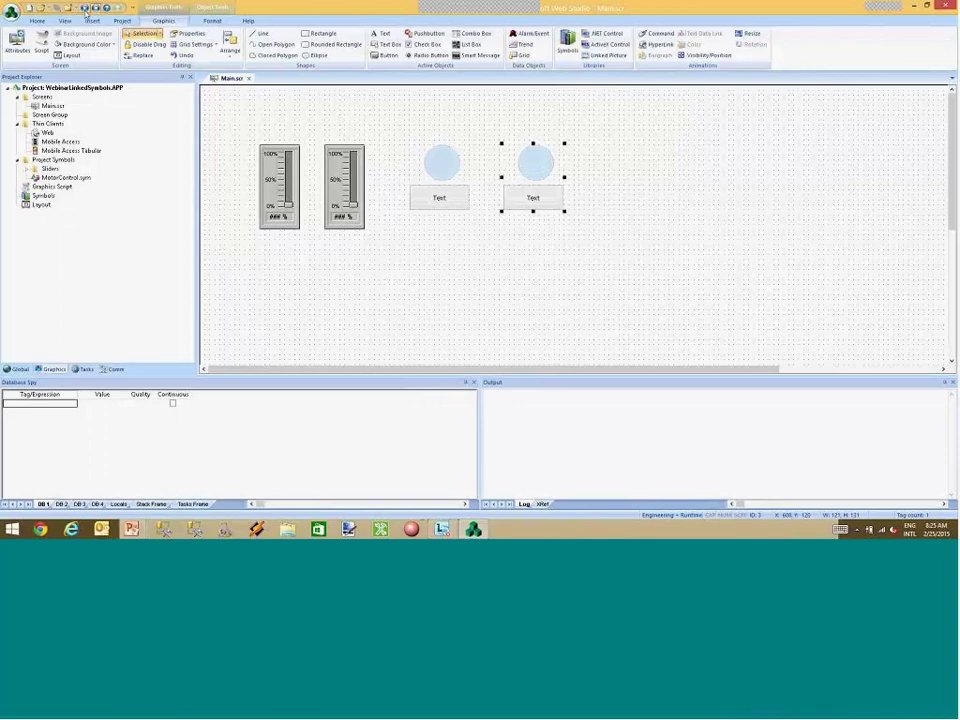
{"action": "left_click", "coordinate": [233, 114]}
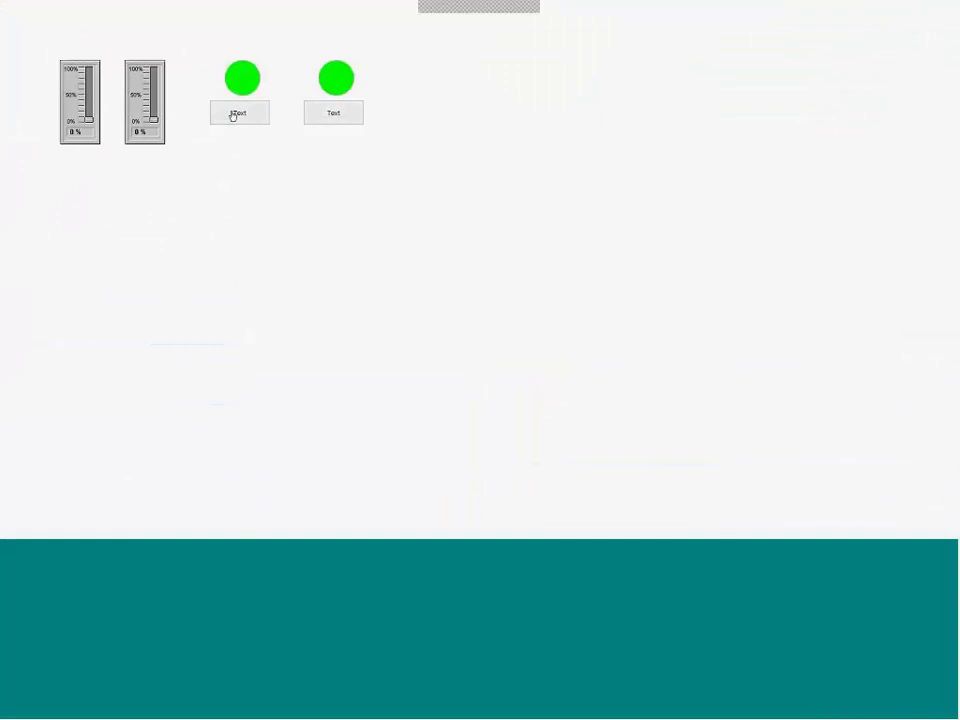
{"action": "left_click", "coordinate": [233, 115]}
{"action": "left_click", "coordinate": [325, 114]}
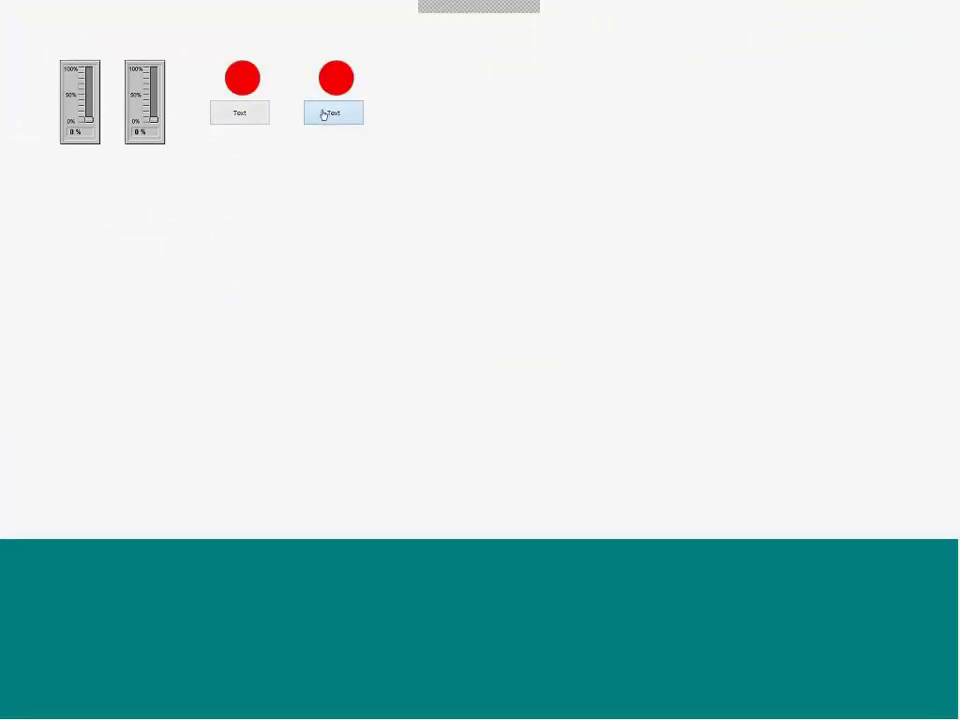
{"action": "left_click", "coordinate": [239, 114]}
{"action": "key", "text": "alt+Tab"}
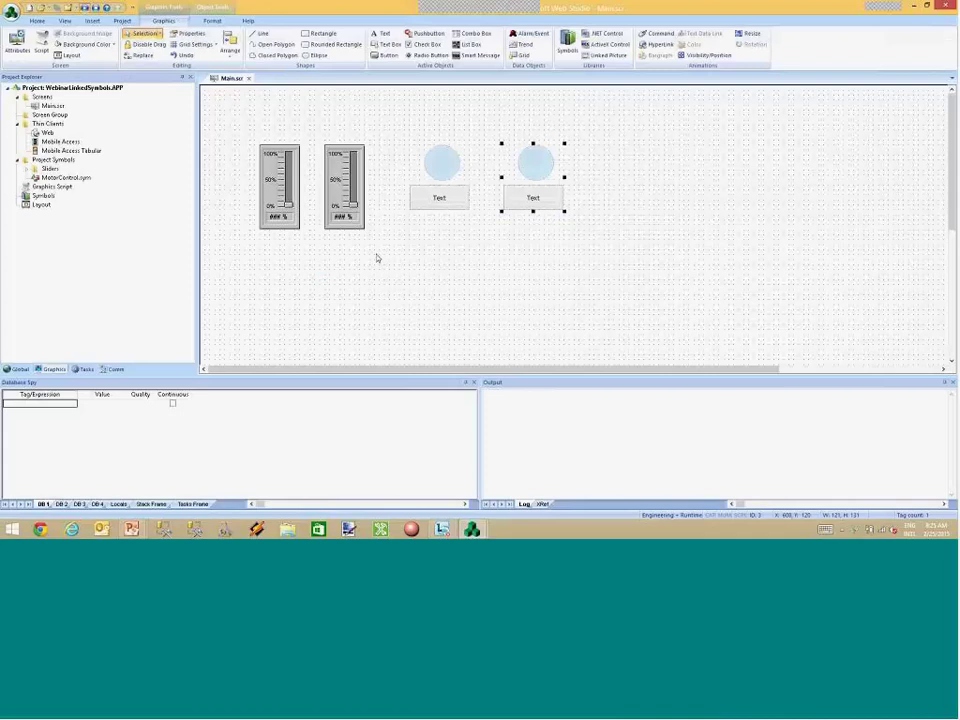
Edit the MotorControl linked symbol so the circle's color for limit 0 is yellow, and save the symbol.
{"action": "right_click", "coordinate": [538, 164]}
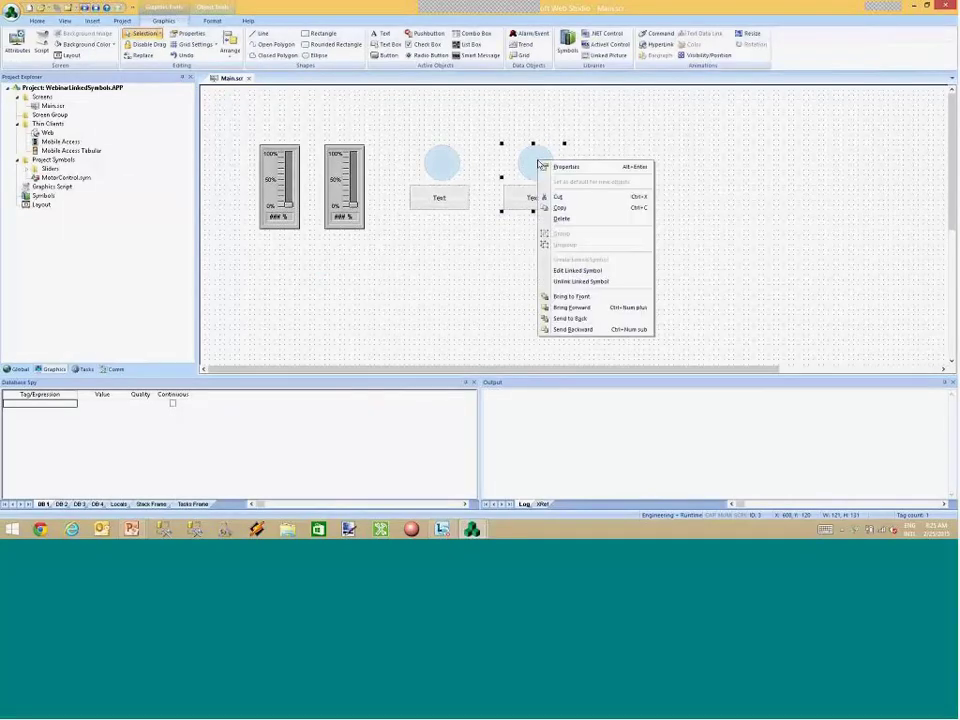
{"action": "left_click", "coordinate": [571, 271]}
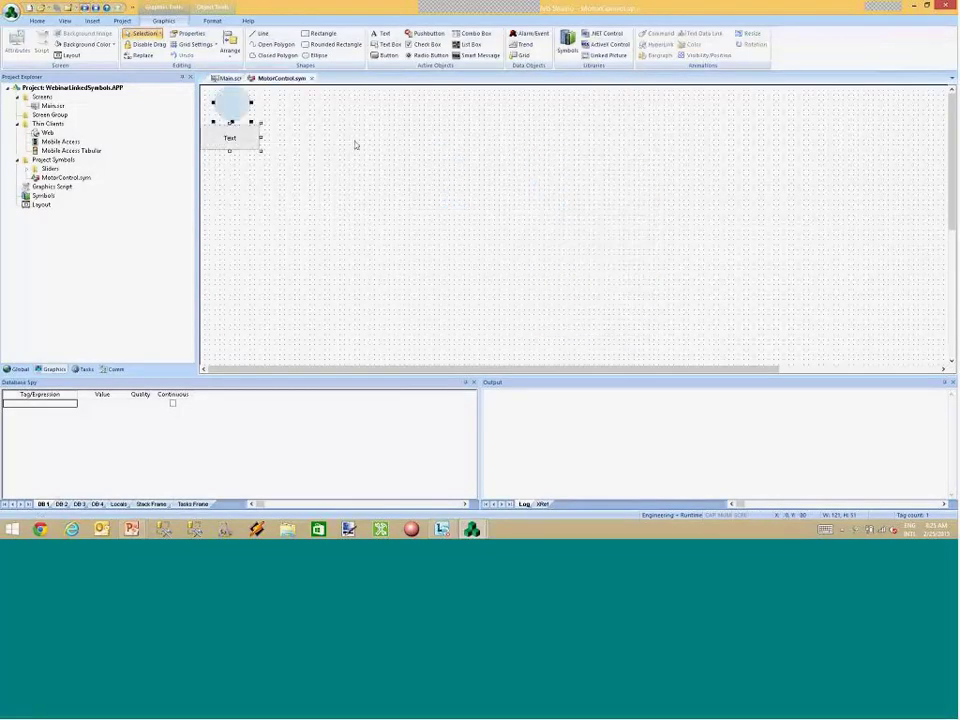
{"action": "double_click", "coordinate": [225, 104]}
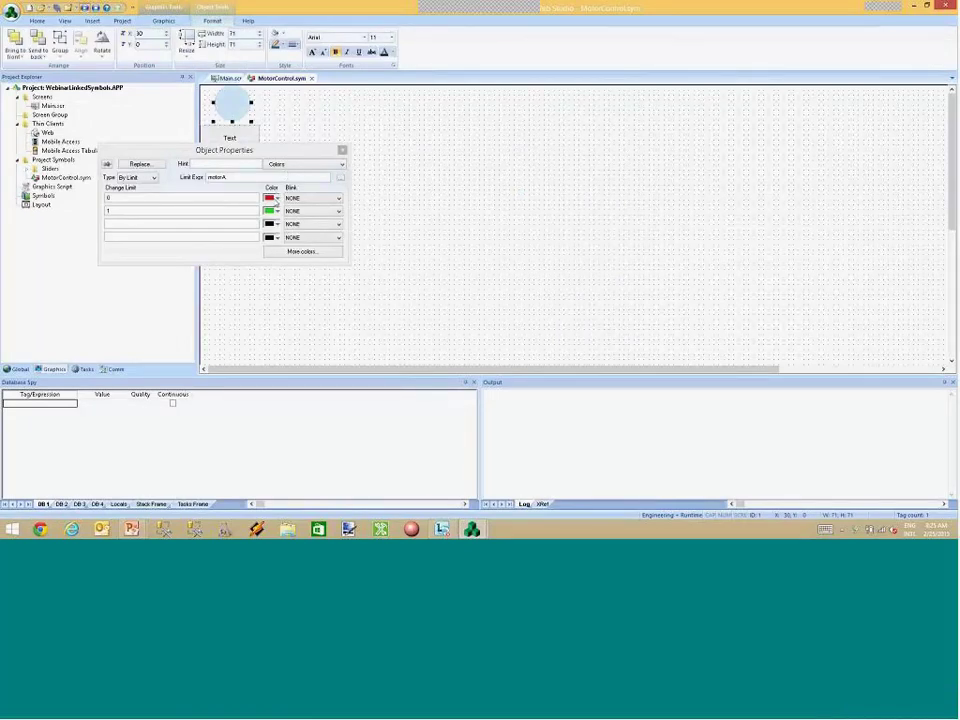
{"action": "left_click", "coordinate": [276, 198]}
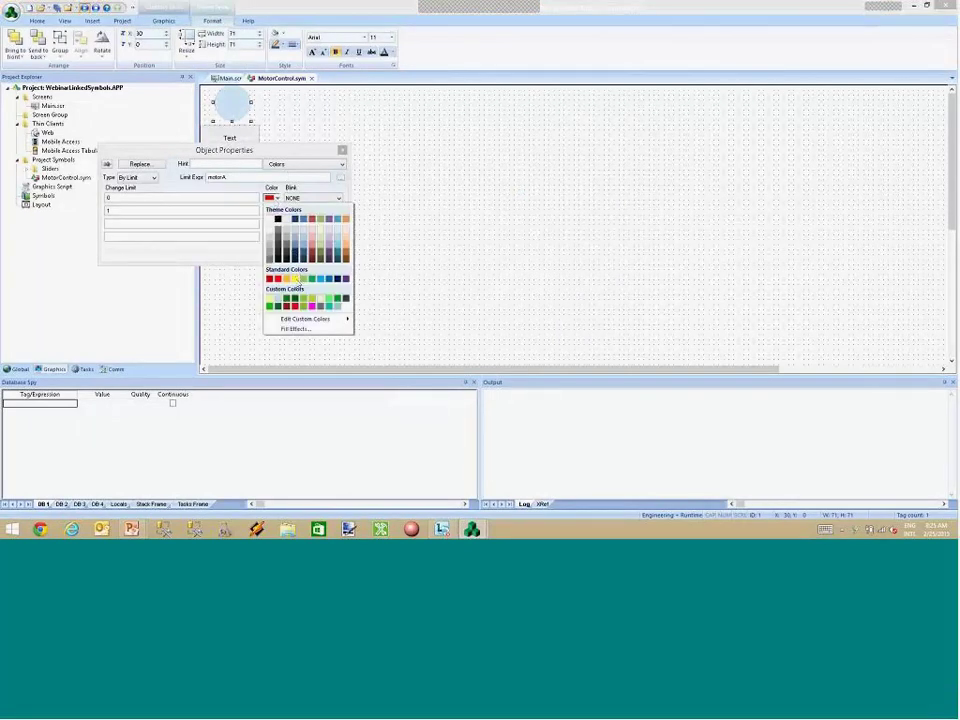
{"action": "left_click", "coordinate": [297, 280]}
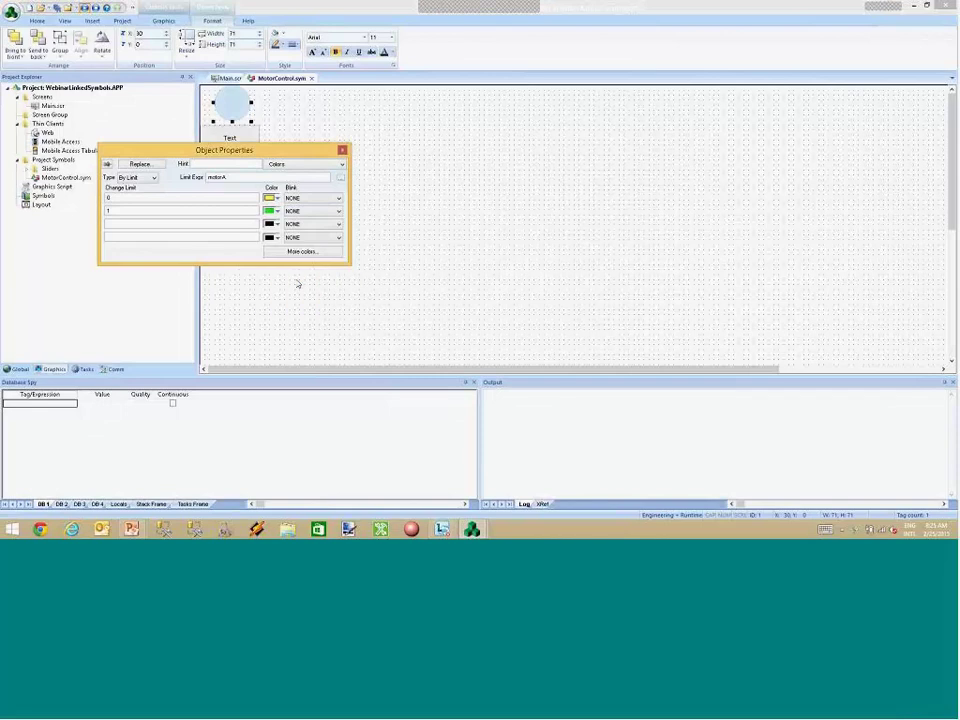
{"action": "left_click", "coordinate": [297, 106]}
{"action": "left_click", "coordinate": [311, 78]}
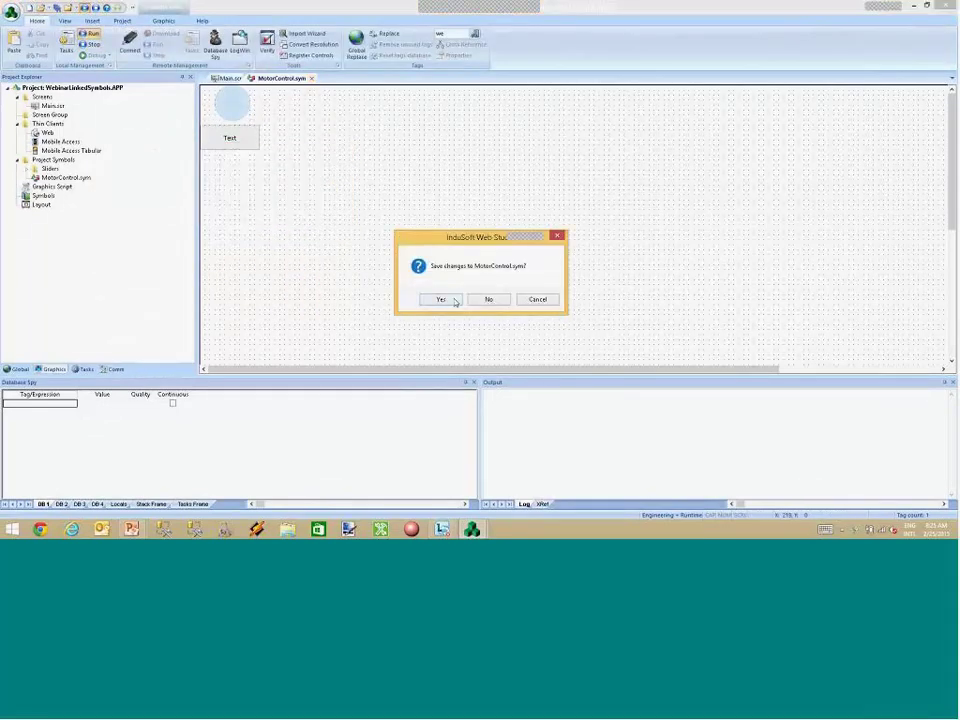
{"action": "left_click", "coordinate": [442, 300]}
{"action": "left_click", "coordinate": [477, 292]}
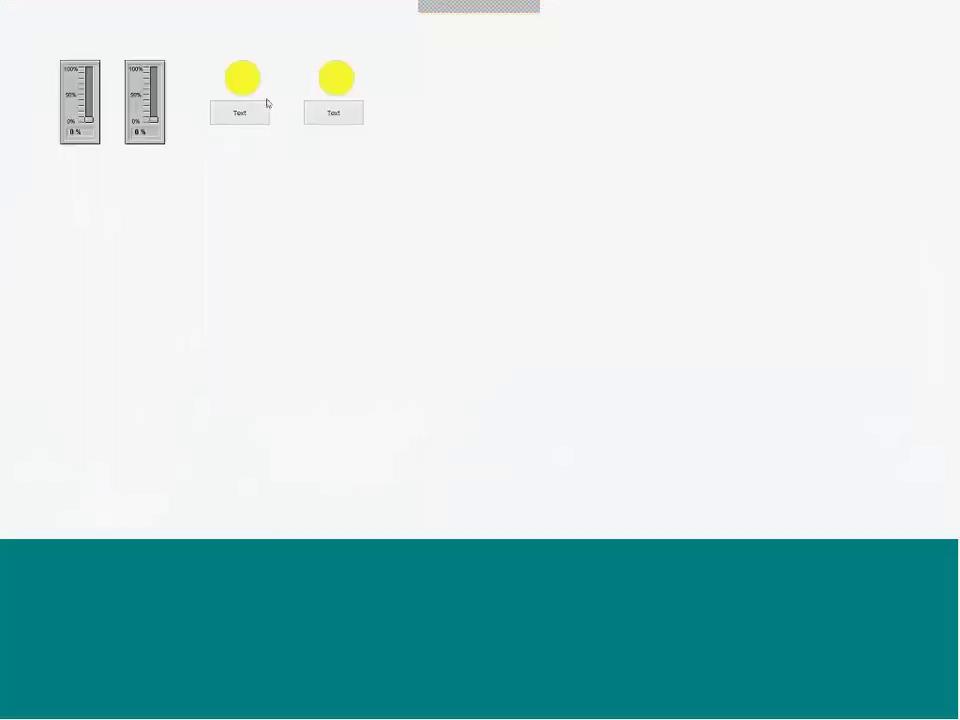
Test the edited MotorControl symbols in the running project by toggling the motor repeatedly with both buttons.
{"action": "left_click", "coordinate": [253, 116]}
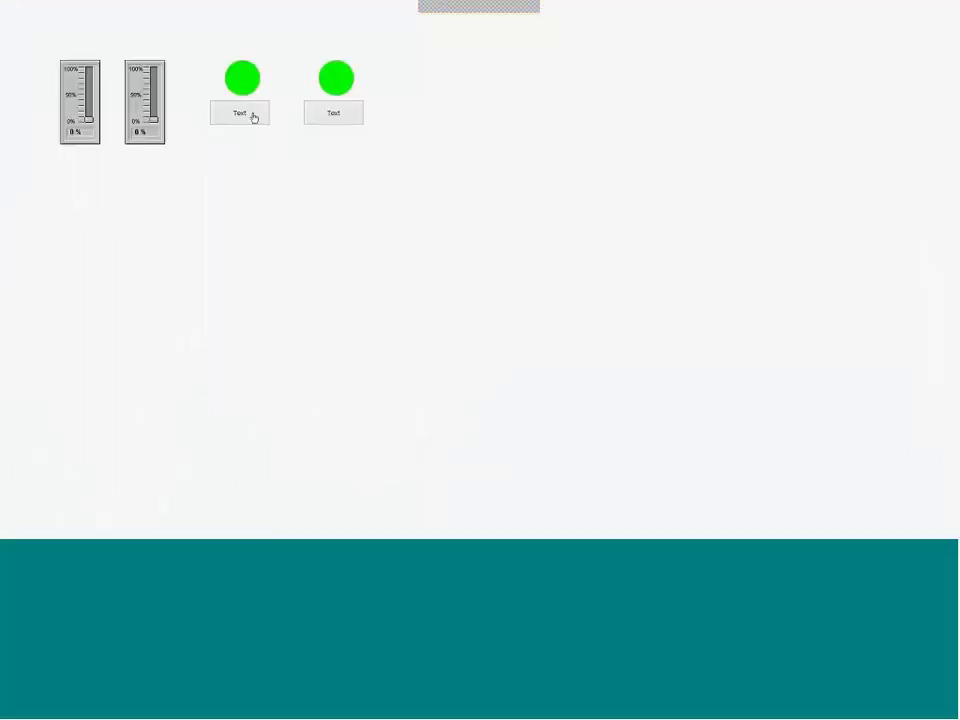
{"action": "left_click", "coordinate": [321, 113]}
{"action": "left_click", "coordinate": [262, 116]}
{"action": "left_click", "coordinate": [334, 127]}
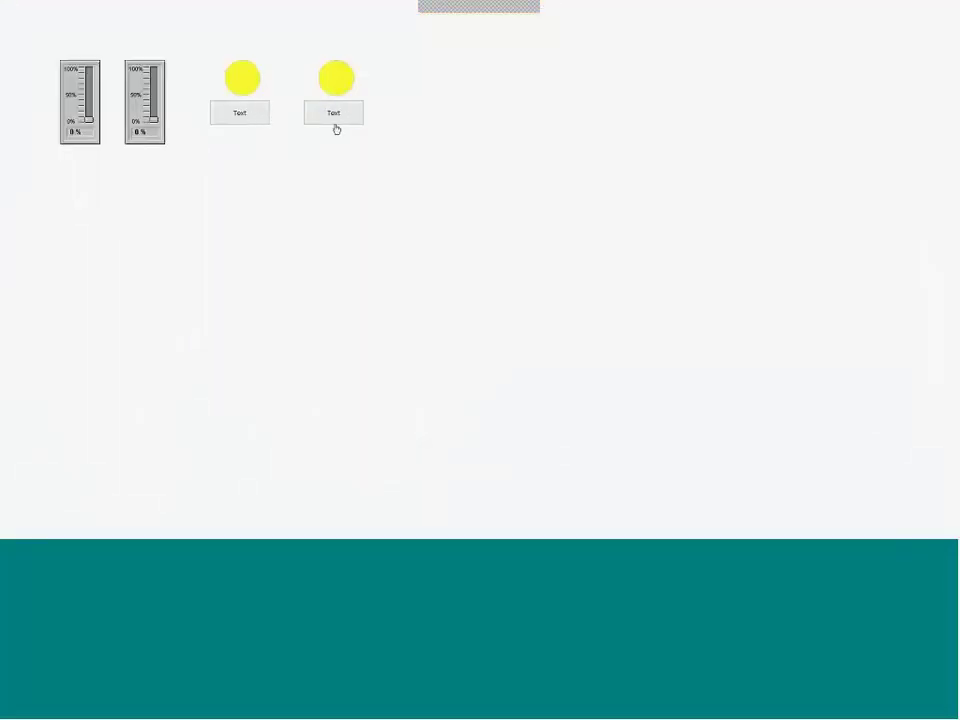
{"action": "left_click", "coordinate": [255, 117]}
{"action": "left_click", "coordinate": [332, 116]}
{"action": "left_click", "coordinate": [259, 117]}
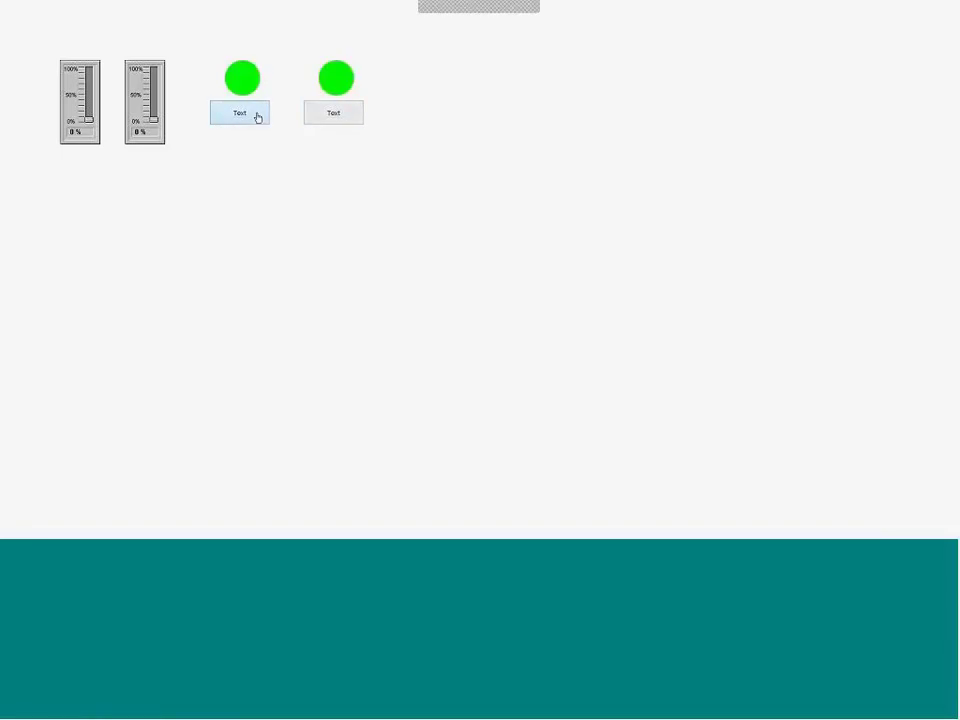
{"action": "left_click", "coordinate": [340, 123]}
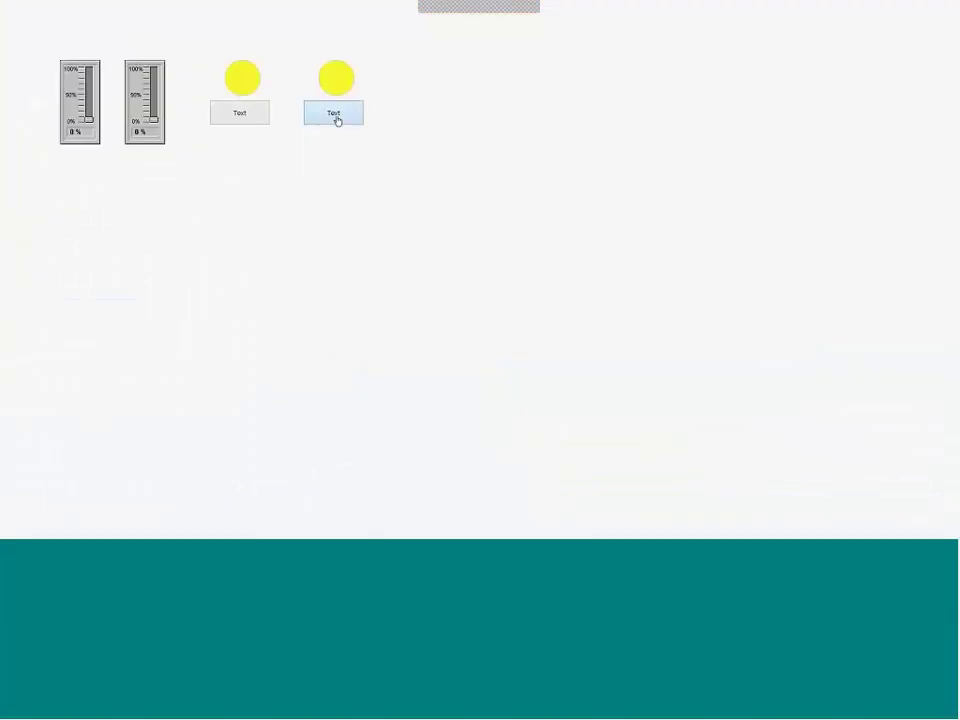
{"action": "left_click", "coordinate": [270, 118]}
{"action": "left_click", "coordinate": [257, 118]}
{"action": "left_click", "coordinate": [326, 117]}
{"action": "left_click", "coordinate": [247, 116]}
{"action": "left_click", "coordinate": [350, 117]}
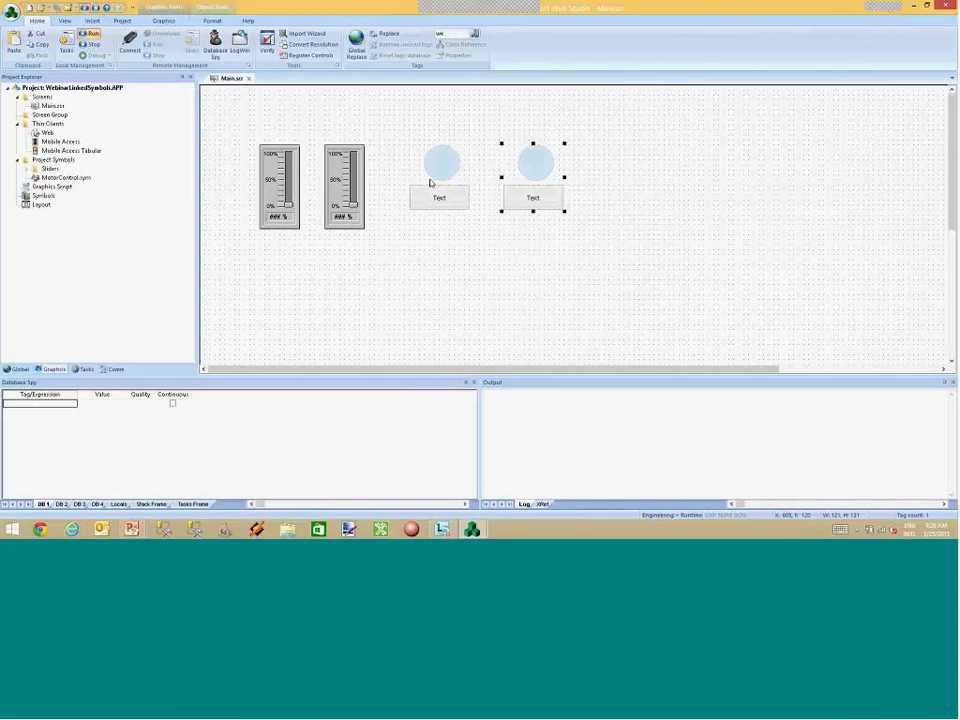
Open the MotorControl linked symbol for editing and draw a rounded rectangle about 31 by 21 pixels at the circle's lower left.
{"action": "right_click", "coordinate": [430, 183]}
{"action": "left_click", "coordinate": [489, 289]}
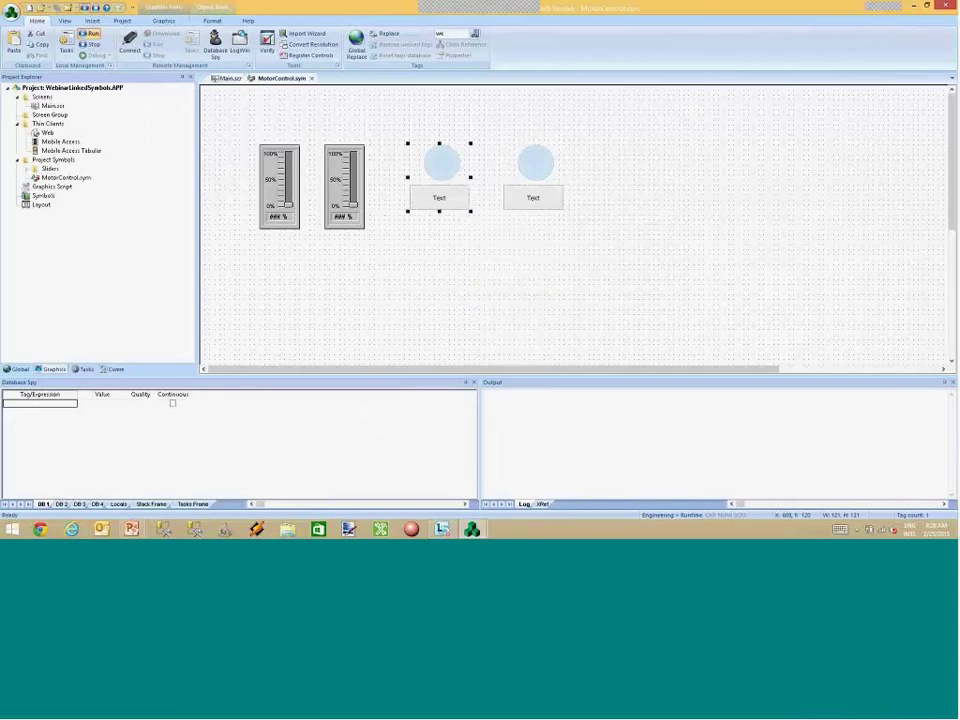
{"action": "left_click", "coordinate": [161, 20]}
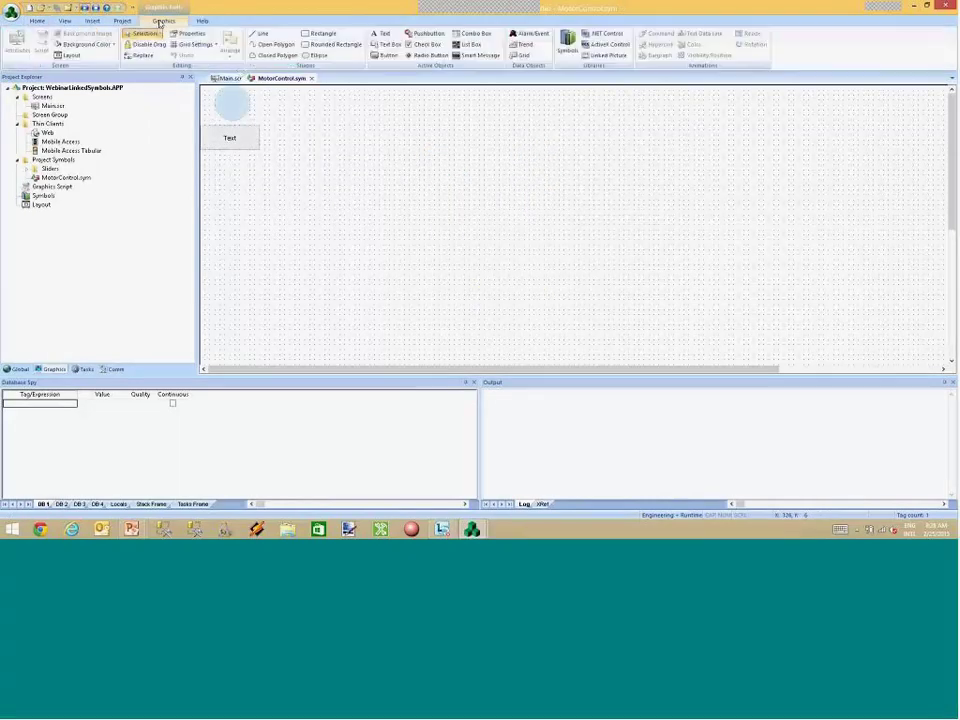
{"action": "left_click", "coordinate": [334, 44]}
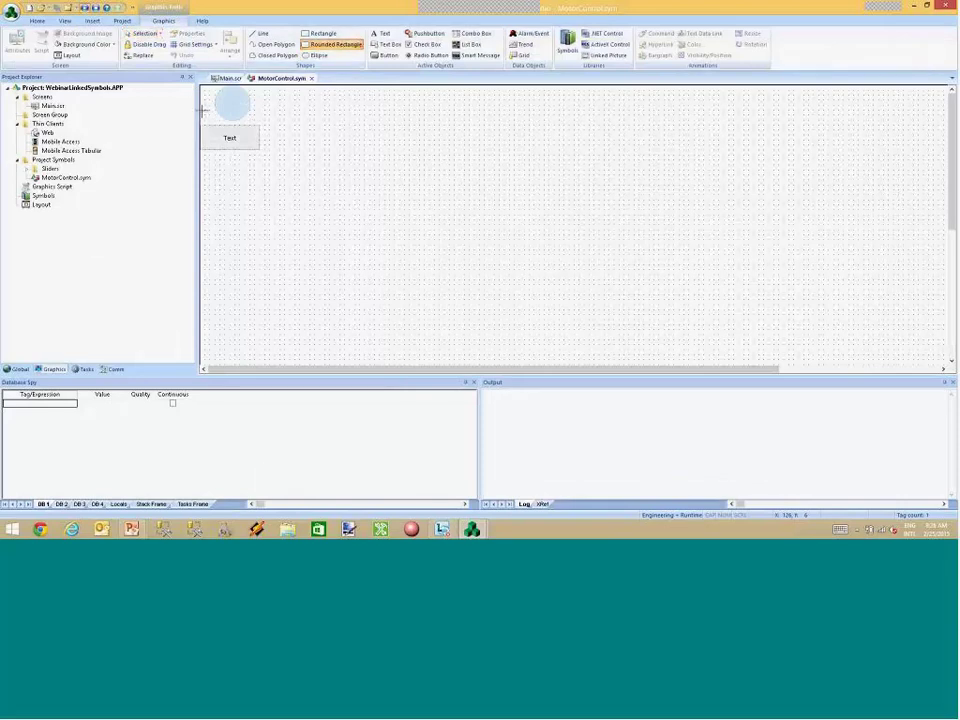
{"action": "key", "text": "Escape"}
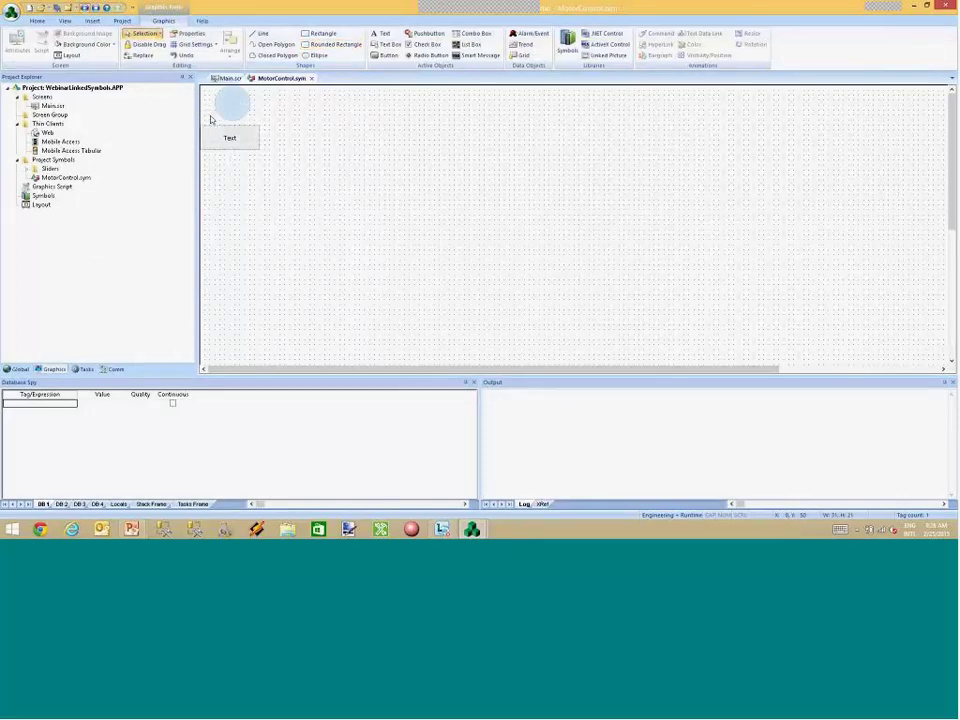
Fill the small rounded rectangle with blue, and close the MotorControl symbol with its changes saved.
{"action": "double_click", "coordinate": [210, 118]}
{"action": "left_click", "coordinate": [305, 219]}
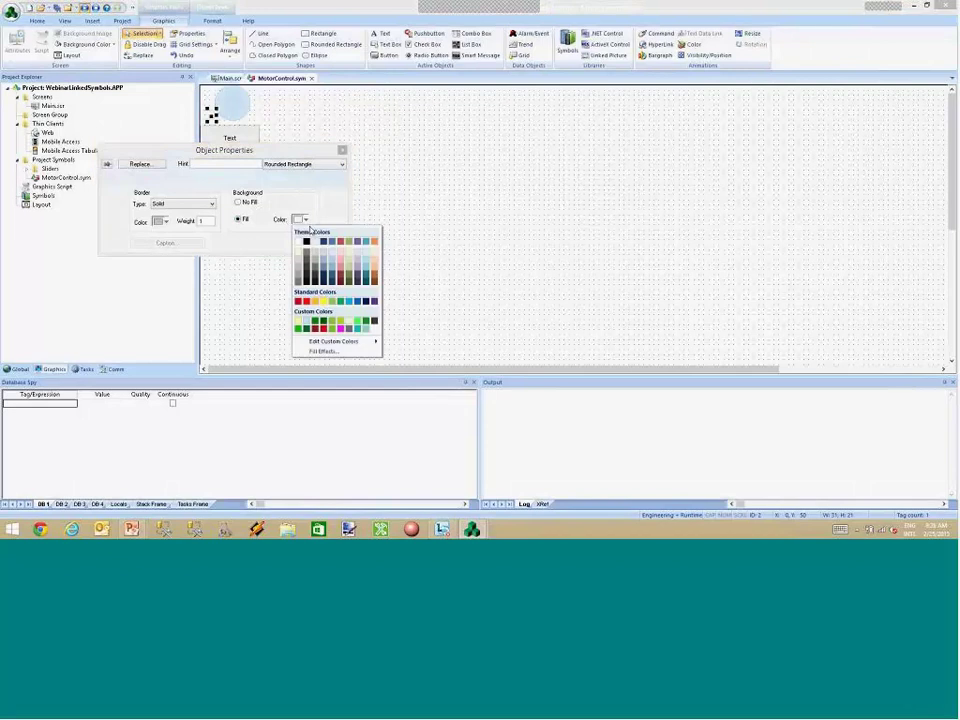
{"action": "left_click", "coordinate": [331, 242]}
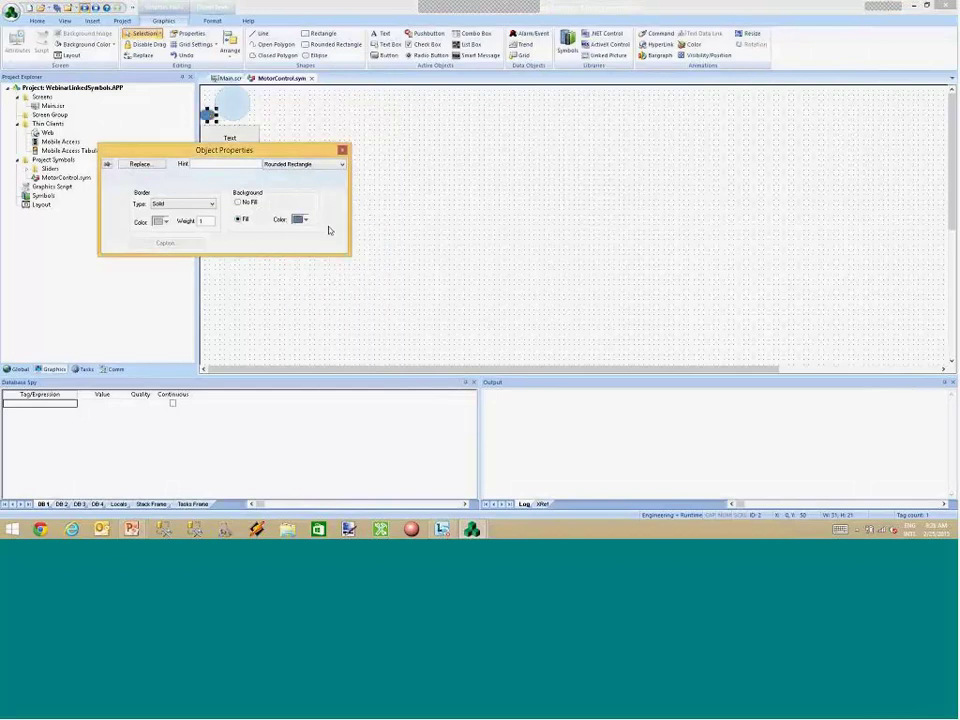
{"action": "left_click", "coordinate": [311, 79]}
{"action": "left_click", "coordinate": [440, 300]}
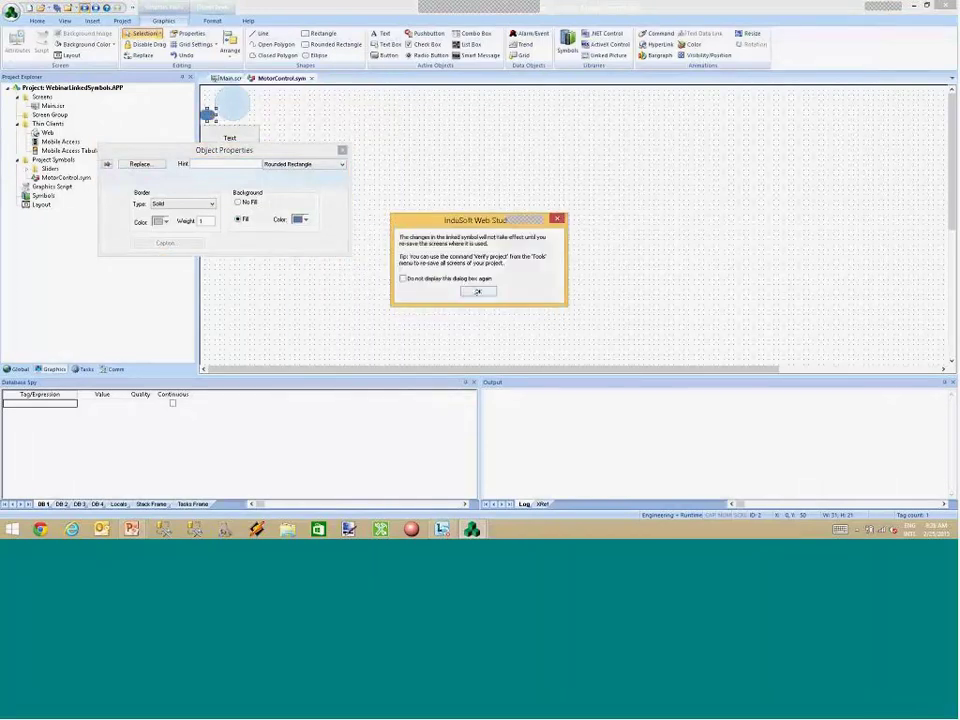
{"action": "left_click", "coordinate": [475, 292]}
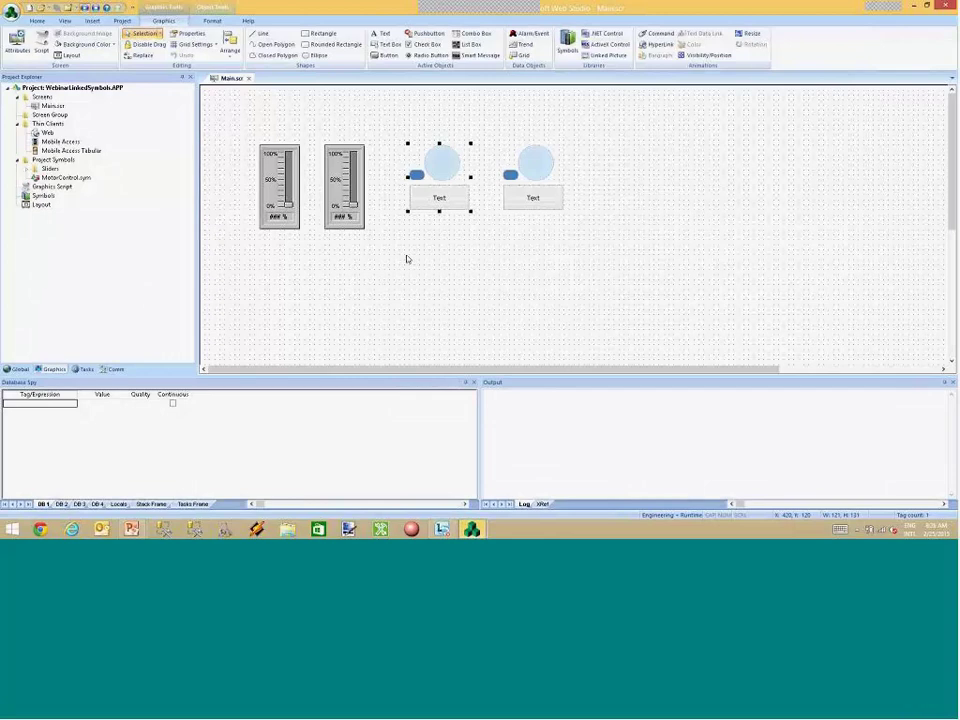
Check the destination folder offered for sending MotorControl.sym to System Symbols, and close the dialog without saving.
{"action": "right_click", "coordinate": [58, 177]}
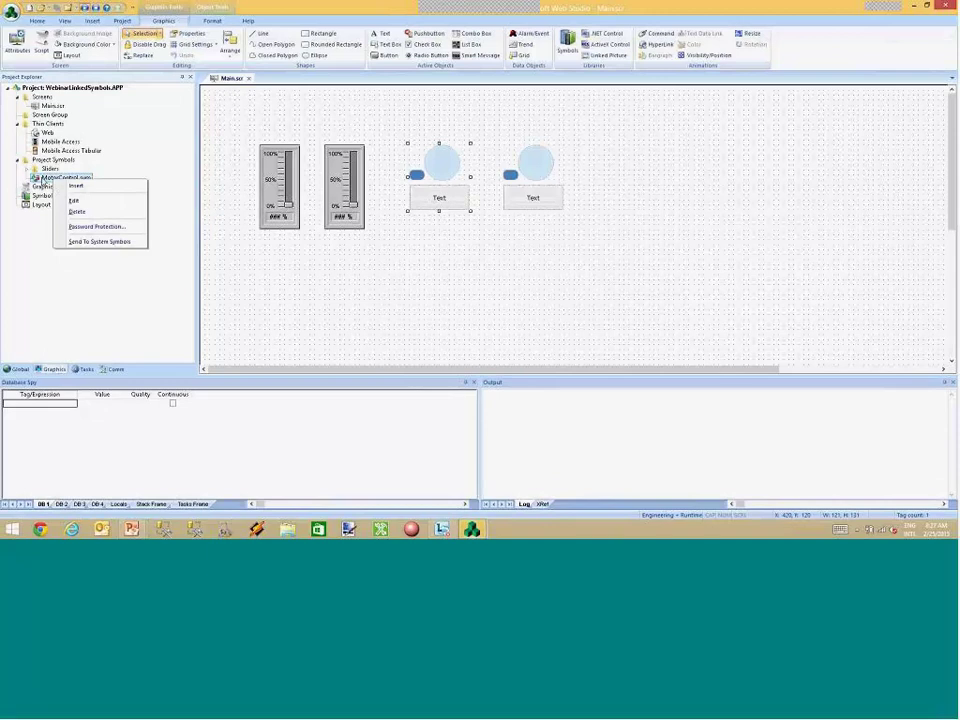
{"action": "left_click", "coordinate": [90, 242]}
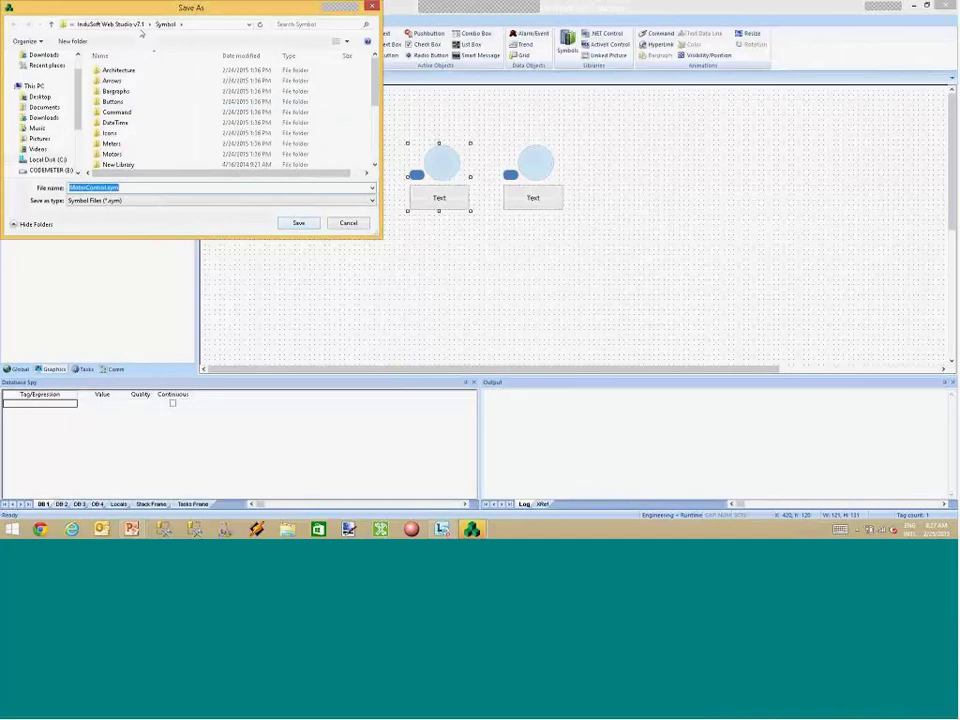
{"action": "left_click", "coordinate": [249, 25]}
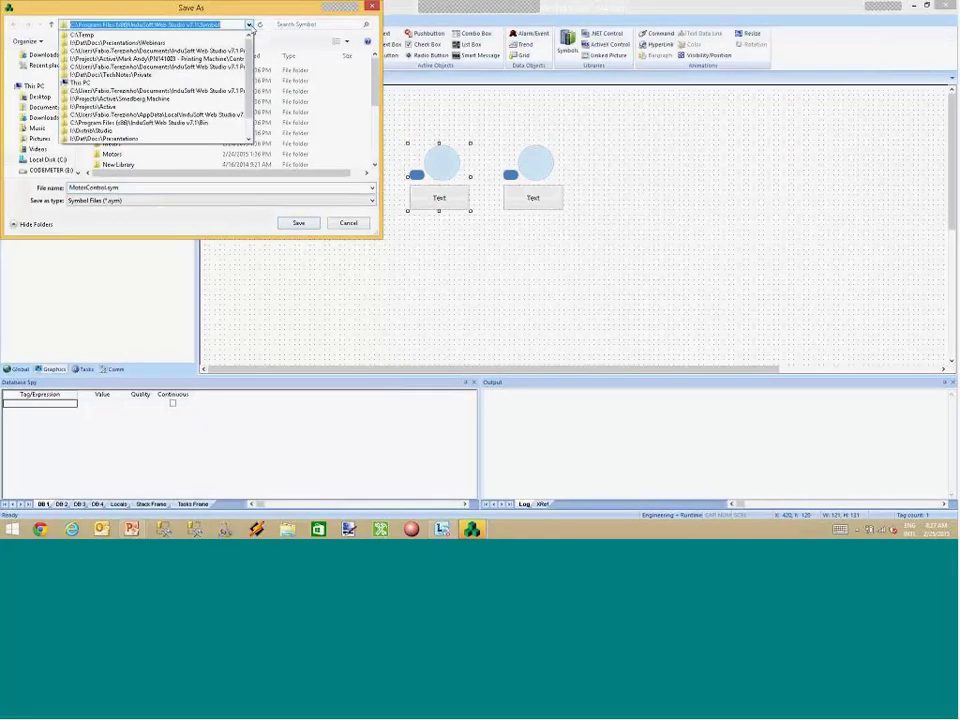
{"action": "left_click", "coordinate": [249, 25]}
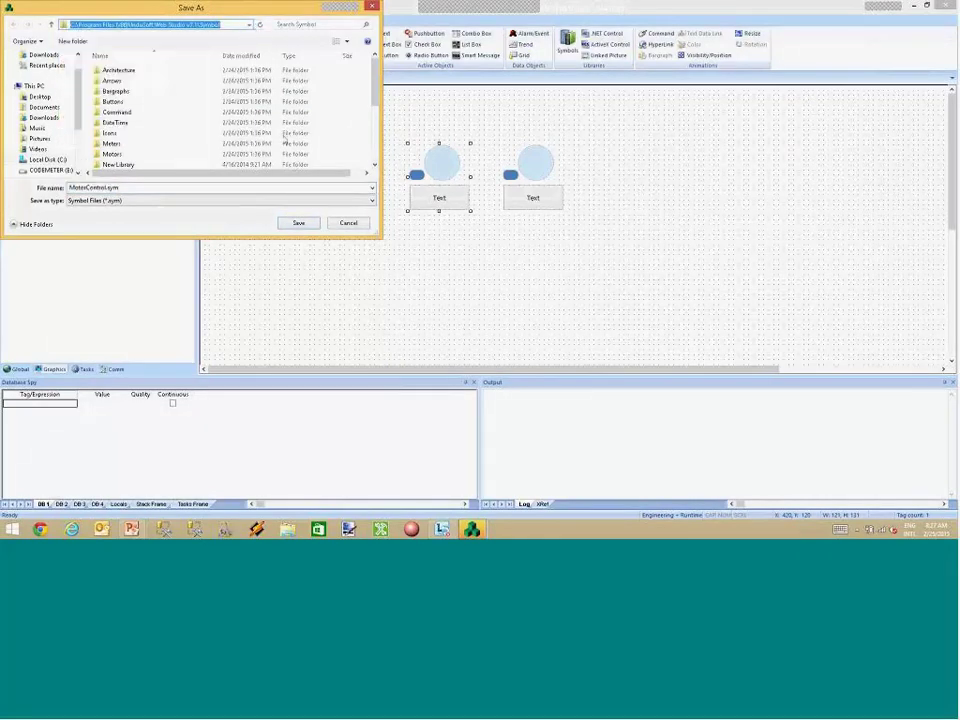
{"action": "left_click", "coordinate": [348, 223]}
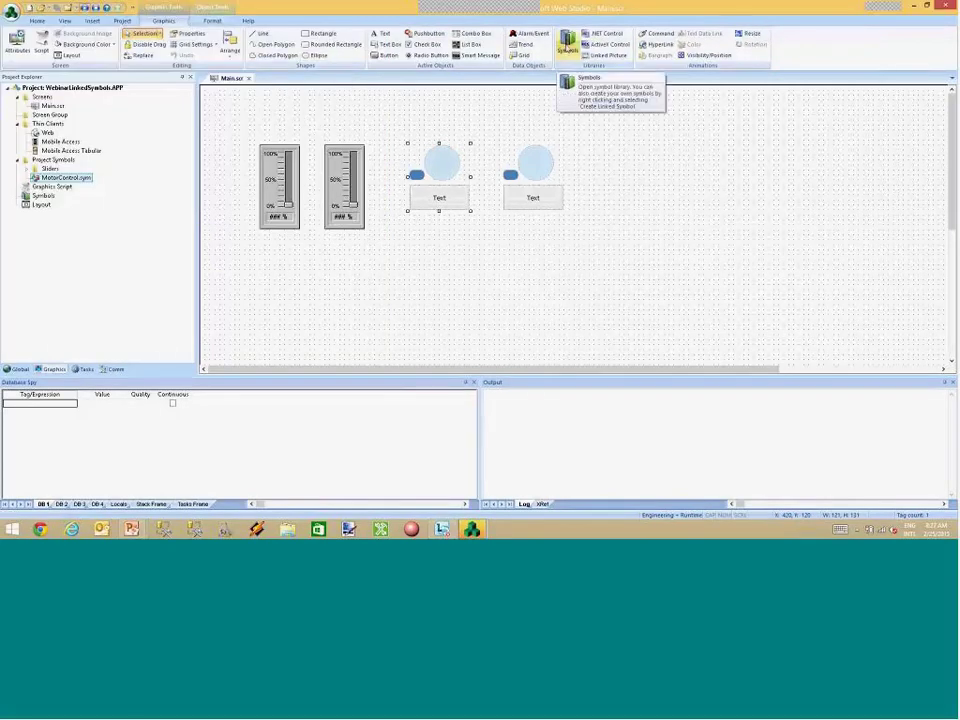
View the folders of the System Symbols library, and return to the Main screen with nothing selected.
{"action": "left_click", "coordinate": [567, 45]}
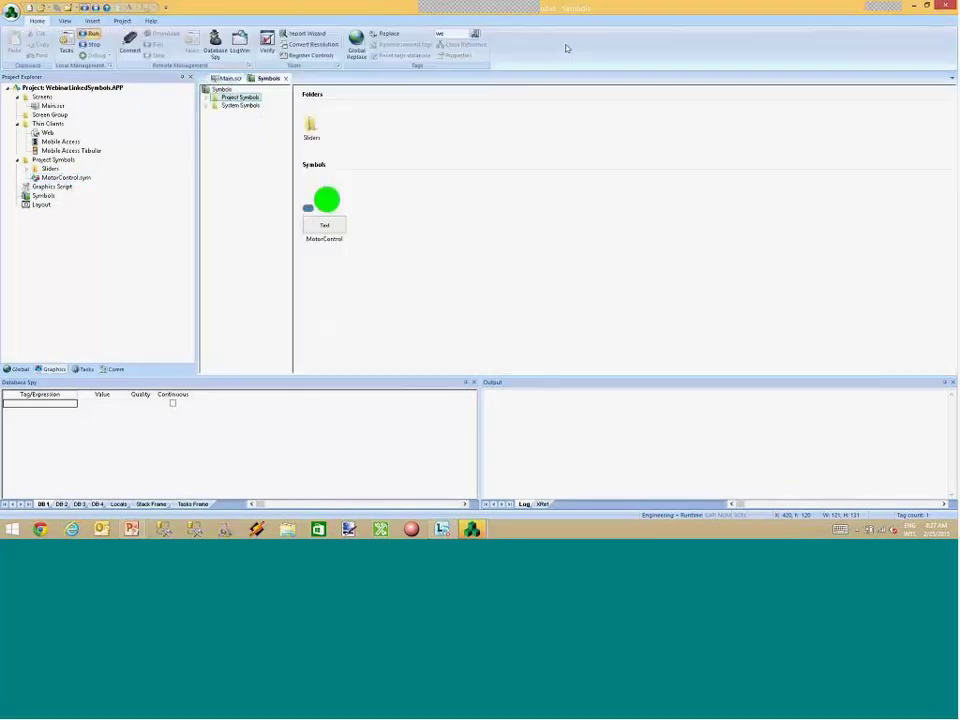
{"action": "left_click", "coordinate": [236, 106]}
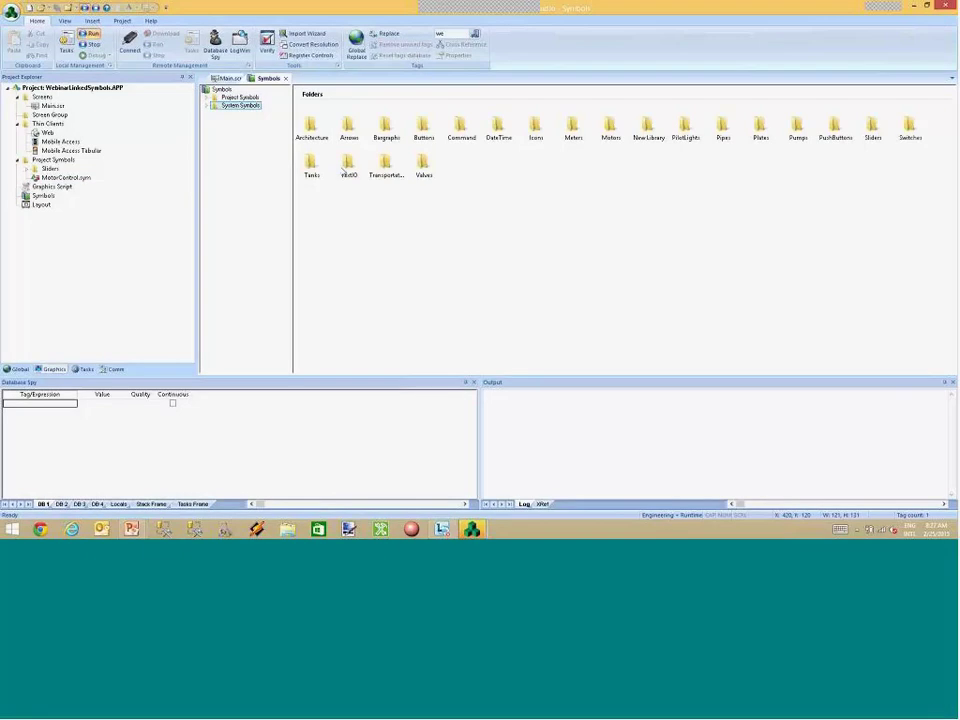
{"action": "left_click", "coordinate": [285, 78]}
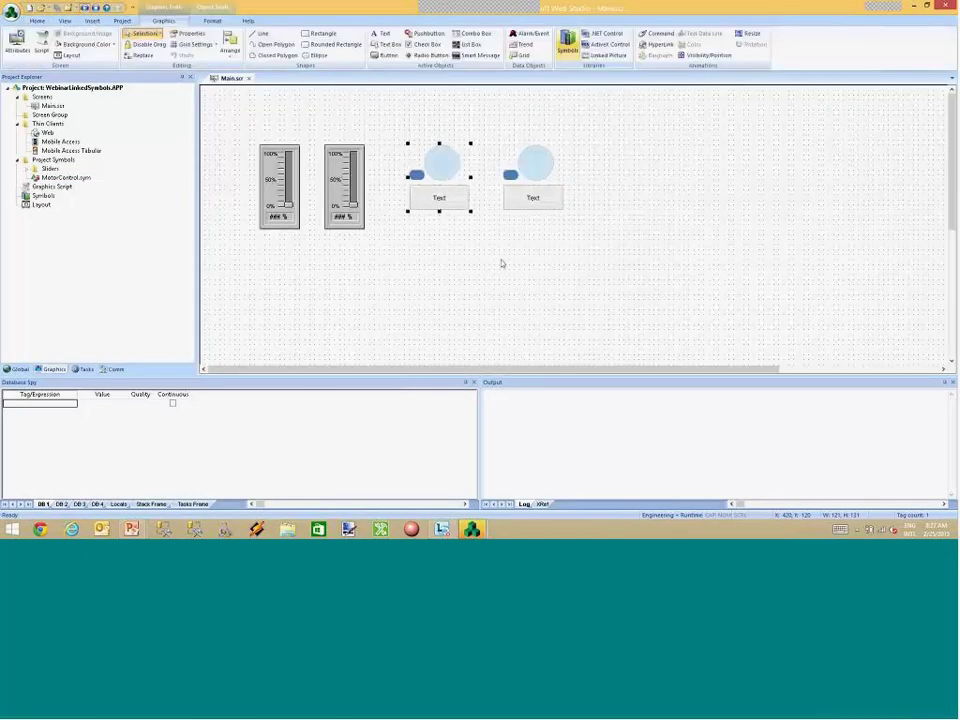
{"action": "left_click", "coordinate": [486, 291]}
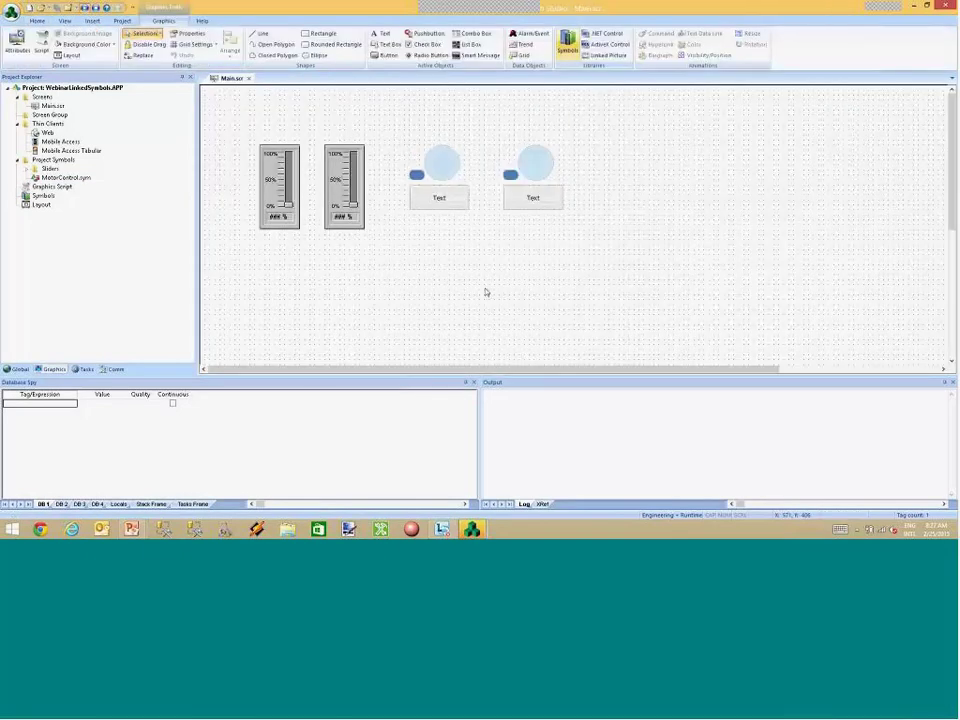
{"action": "key", "text": "alt+Tab"}
{"action": "key", "text": "alt+Tab"}
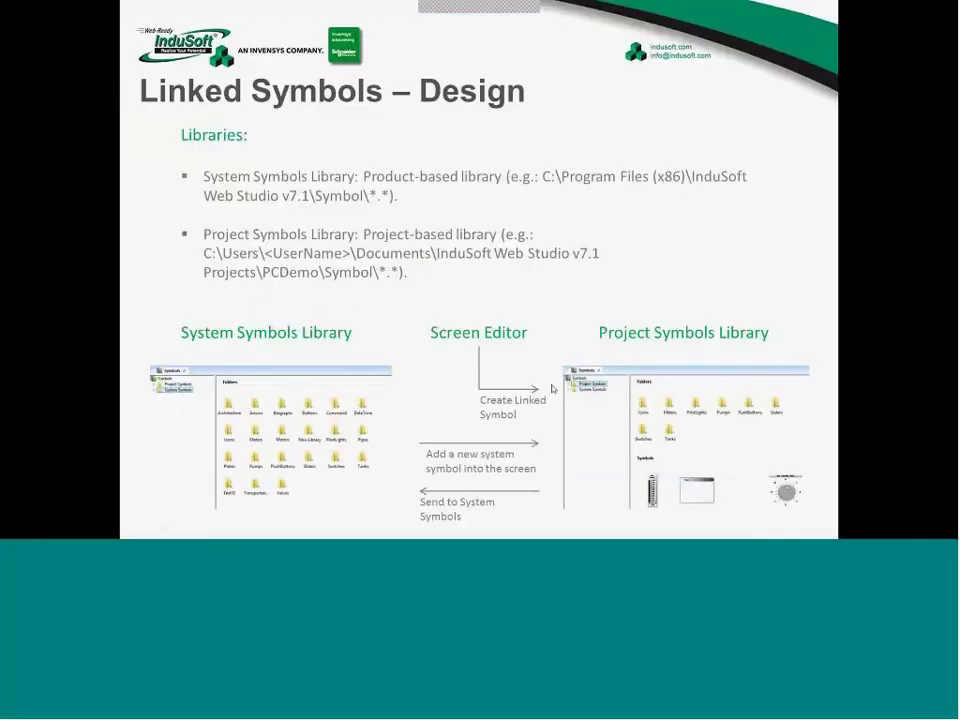
{"action": "key", "text": "alt+Tab"}
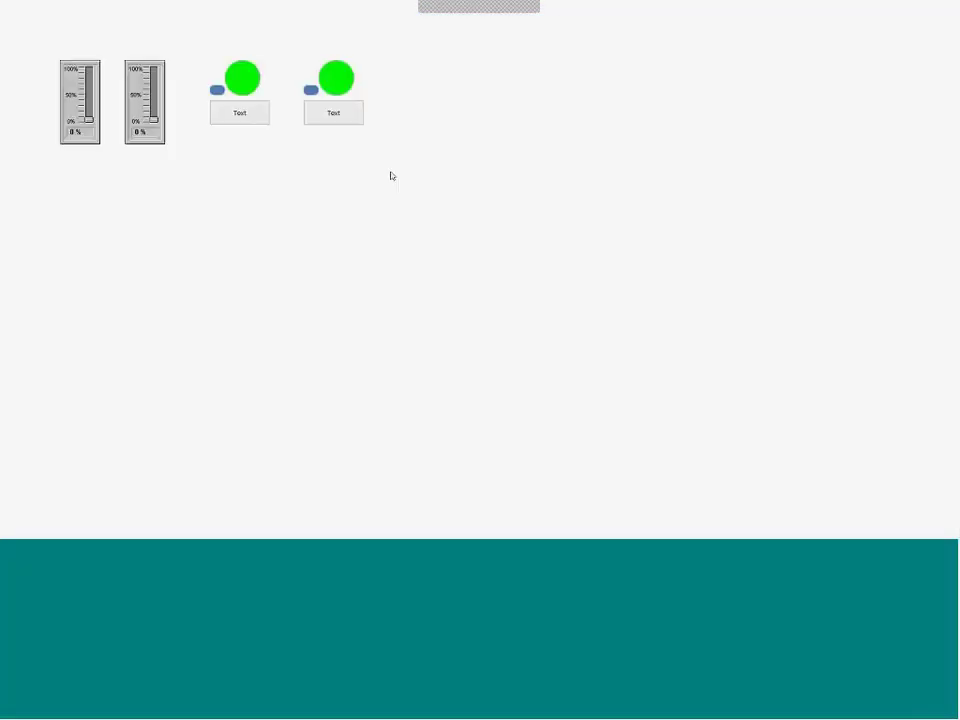
{"action": "key", "text": "alt+Tab"}
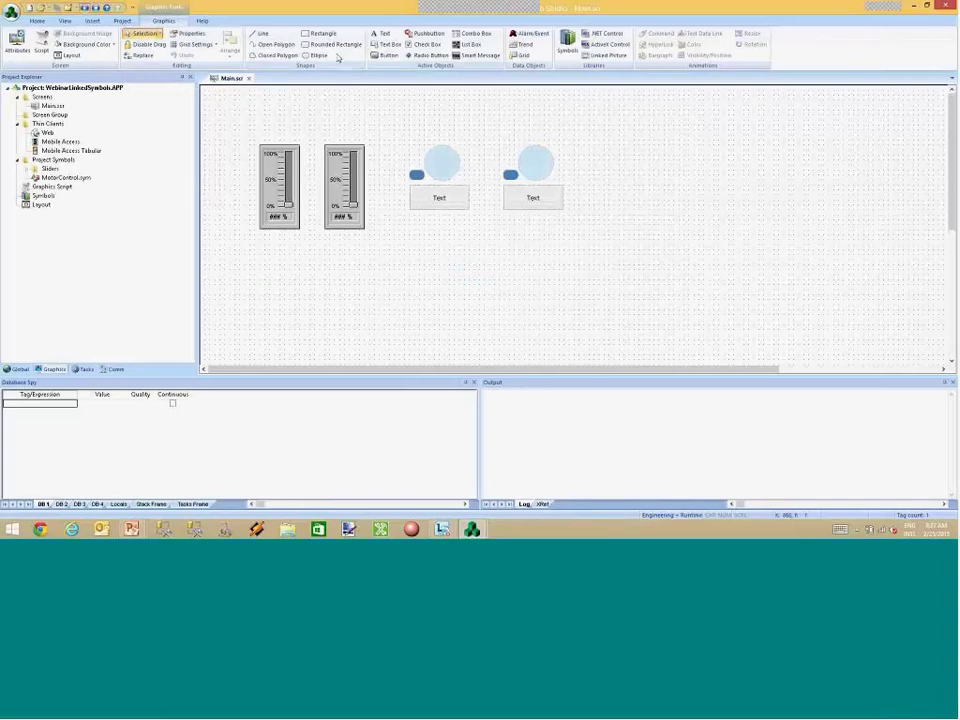
Draw an ellipse about 101 by 91 pixels below the left motor symbol and a rounded rectangle about 171 by 81 pixels overlapping it.
{"action": "left_click", "coordinate": [318, 55]}
{"action": "left_click_drag", "start_coordinate": [378, 233], "coordinate": [430, 280]}
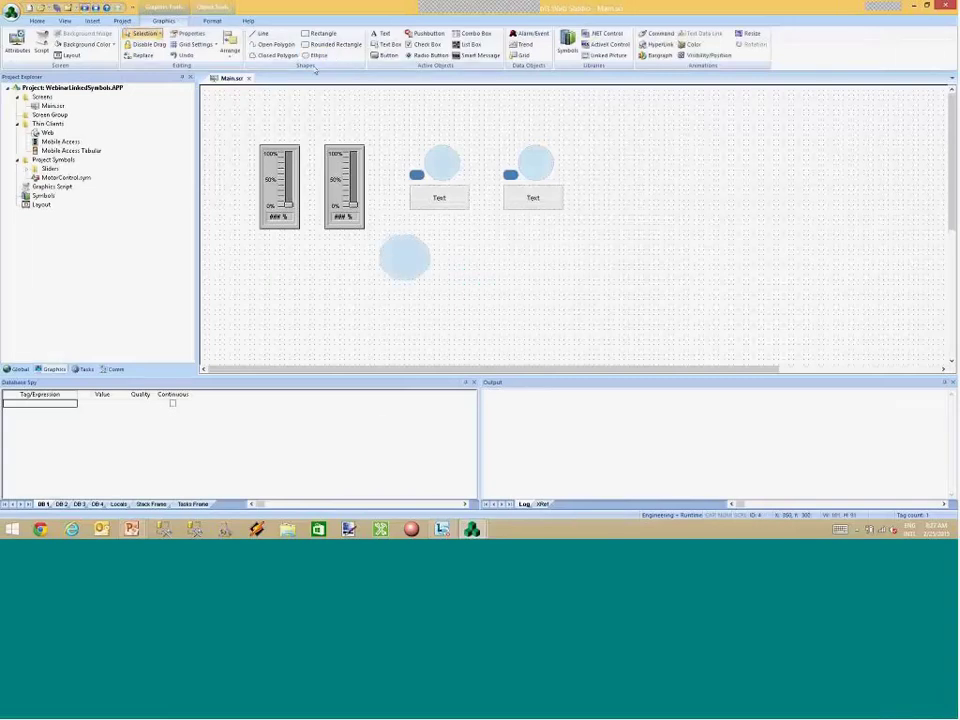
{"action": "left_click", "coordinate": [335, 44]}
{"action": "left_click_drag", "start_coordinate": [358, 268], "coordinate": [446, 311]}
Select the ellipse together with the rounded rectangle, and look up the Create Linked Symbol command without running it.
{"action": "left_click", "coordinate": [407, 258], "text": "shift"}
{"action": "right_click", "coordinate": [407, 258]}
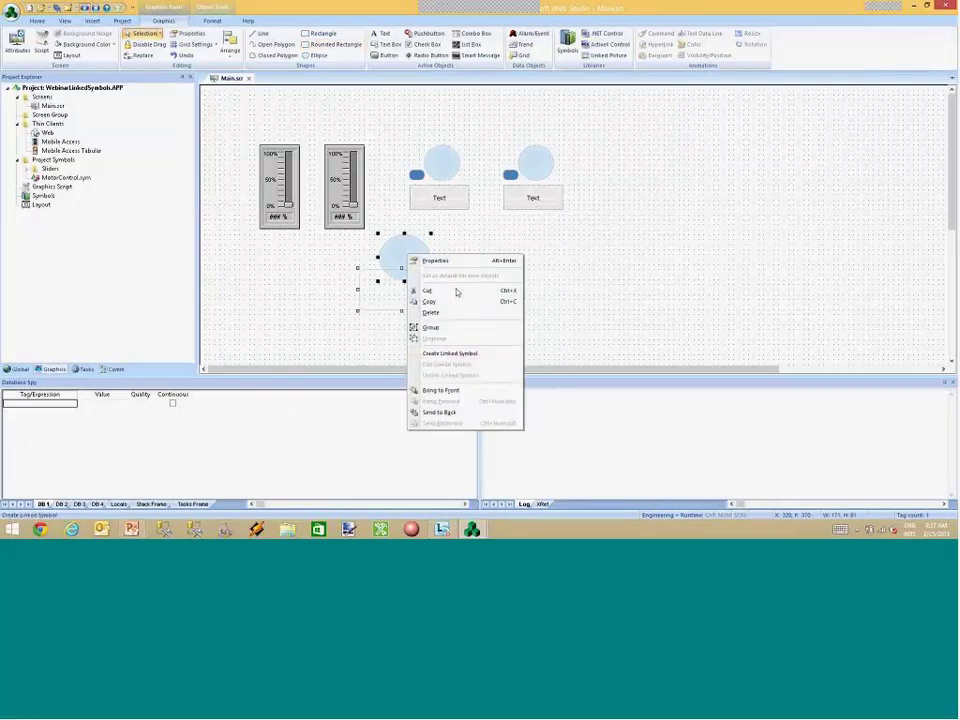
{"action": "left_click", "coordinate": [499, 243]}
Delete the rounded rectangle overlapping the ellipse on the Main screen, and switch to the Linked Symbols – Design slide in PowerPoint.
{"action": "left_click", "coordinate": [422, 293]}
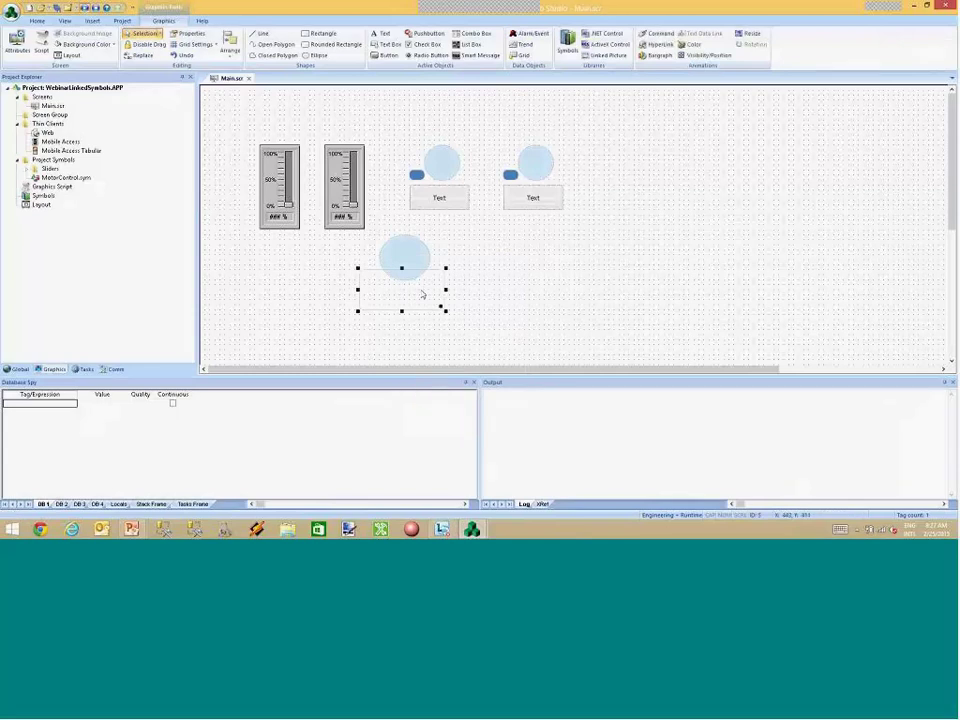
{"action": "key", "text": "Delete"}
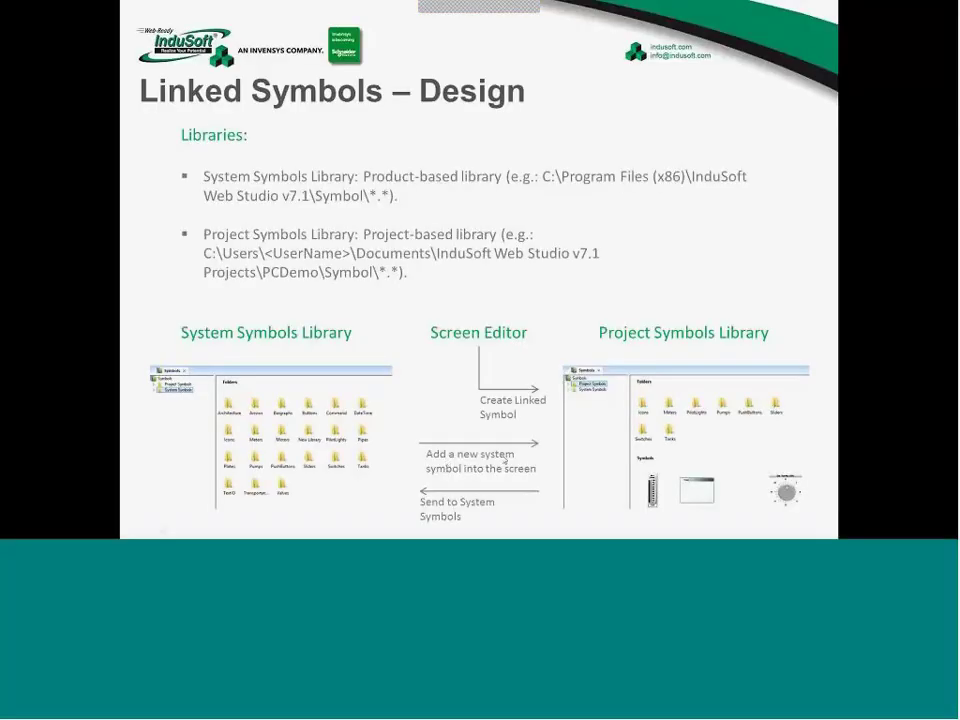
{"action": "key", "text": "alt+Tab"}
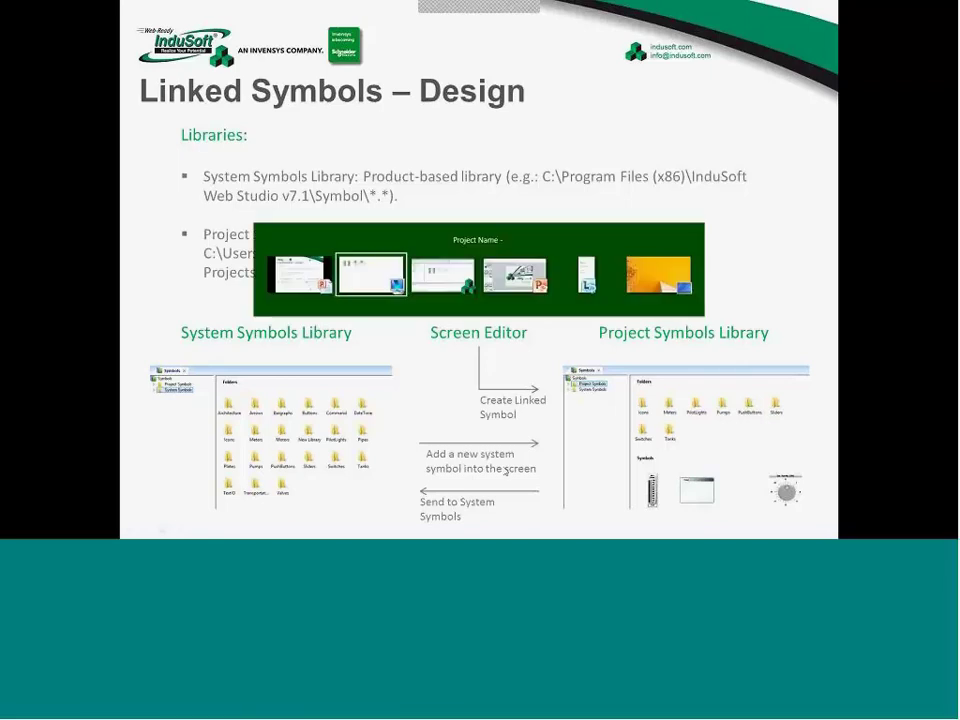
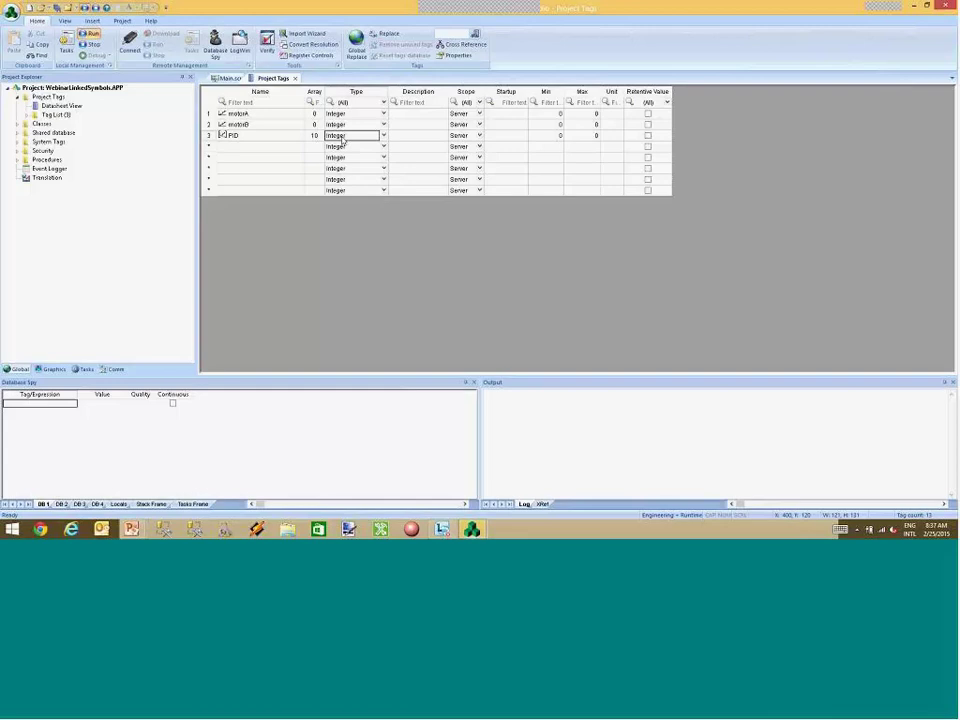
Set the type of the PID array tag to cPID and close the Project Tags datasheet.
{"action": "left_click", "coordinate": [288, 158]}
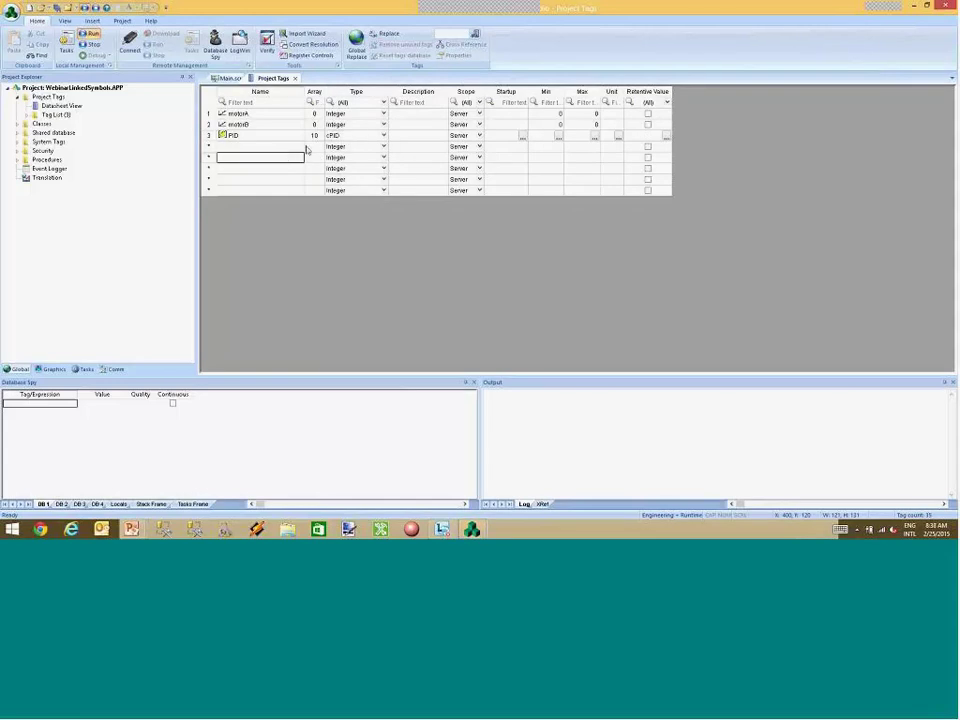
{"action": "left_click", "coordinate": [317, 136]}
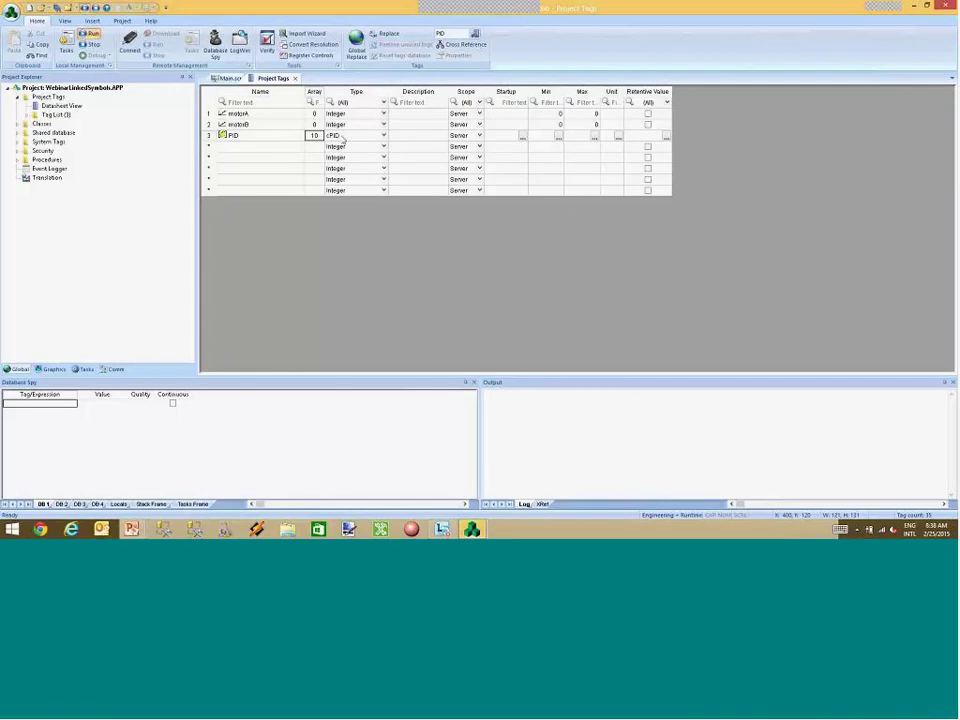
{"action": "key", "text": "Tab"}
{"action": "left_click", "coordinate": [285, 137]}
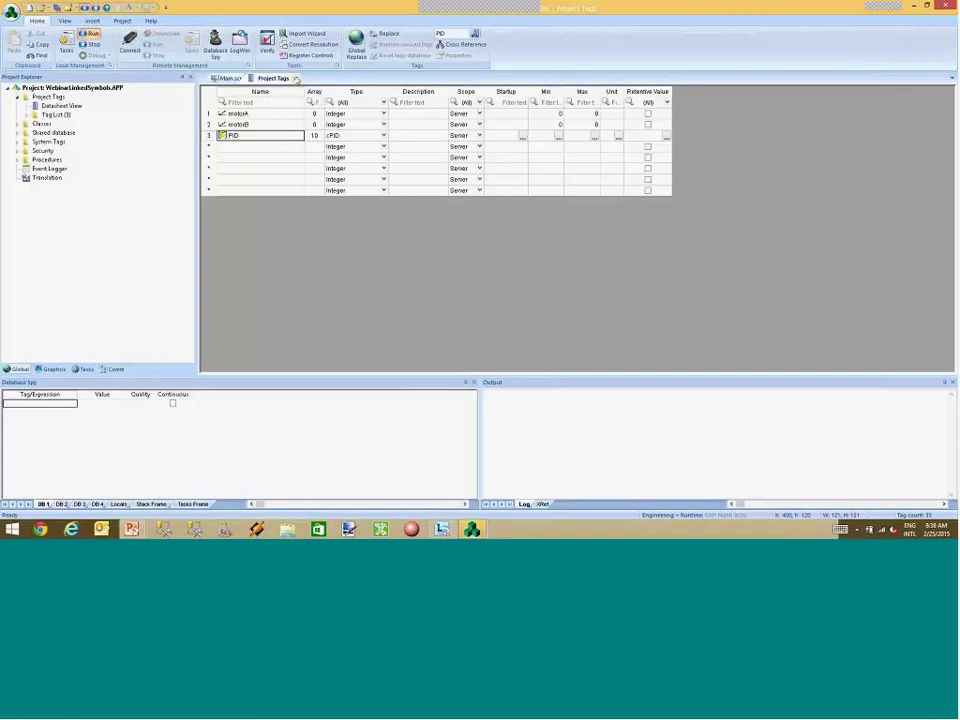
{"action": "left_click", "coordinate": [295, 78]}
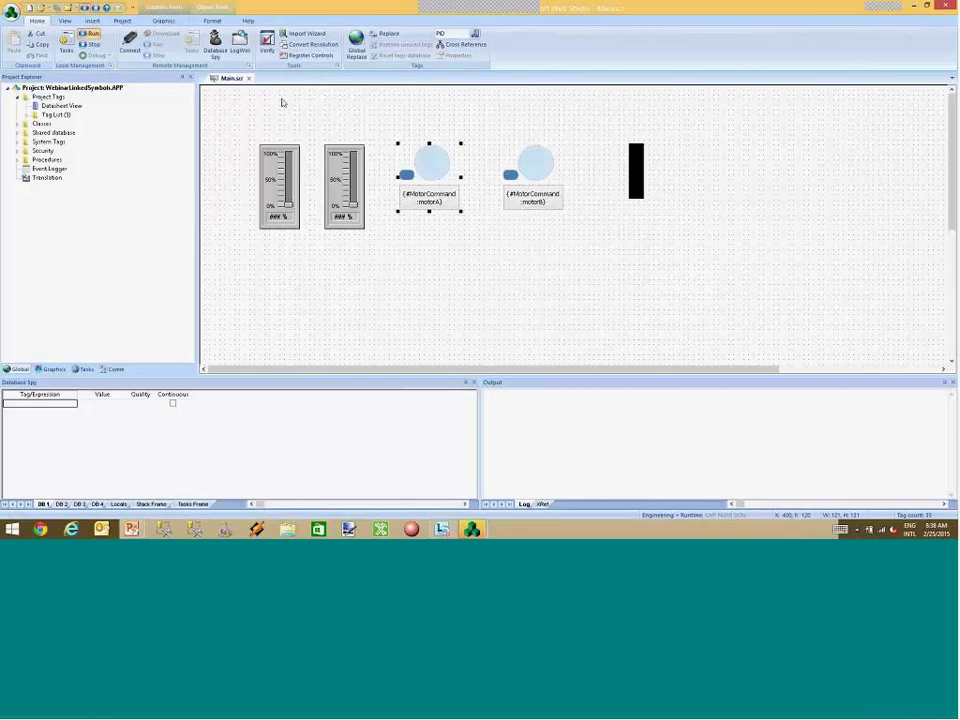
Draw a rectangle about 51 by 161 pixels below the left slider on the Main screen and fill it with near-black.
{"action": "left_click", "coordinate": [213, 21]}
{"action": "left_click", "coordinate": [164, 21]}
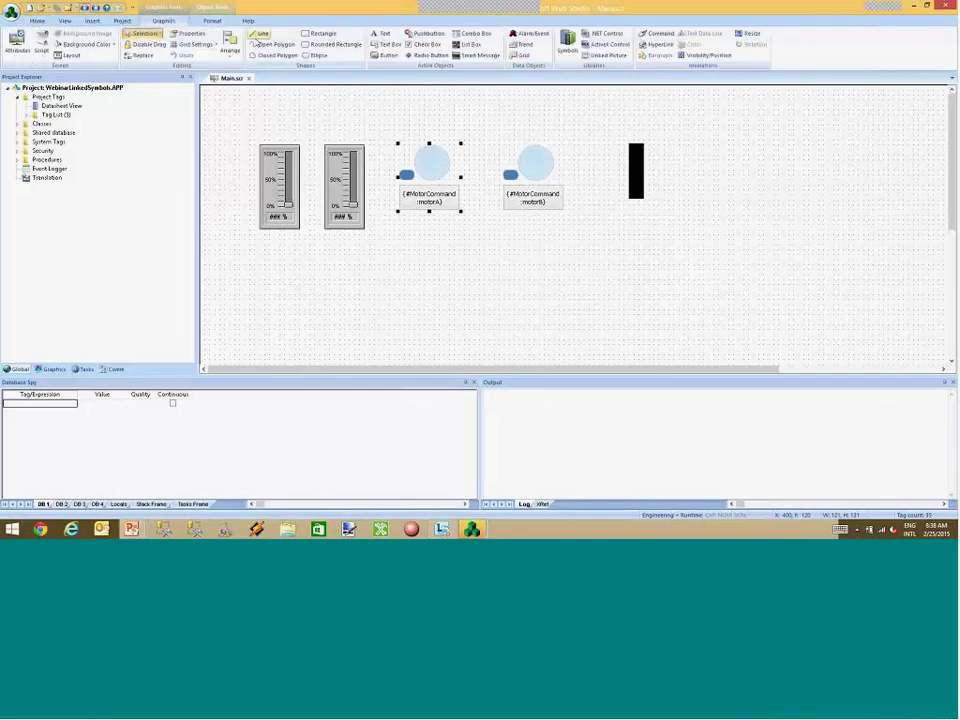
{"action": "left_click", "coordinate": [321, 33]}
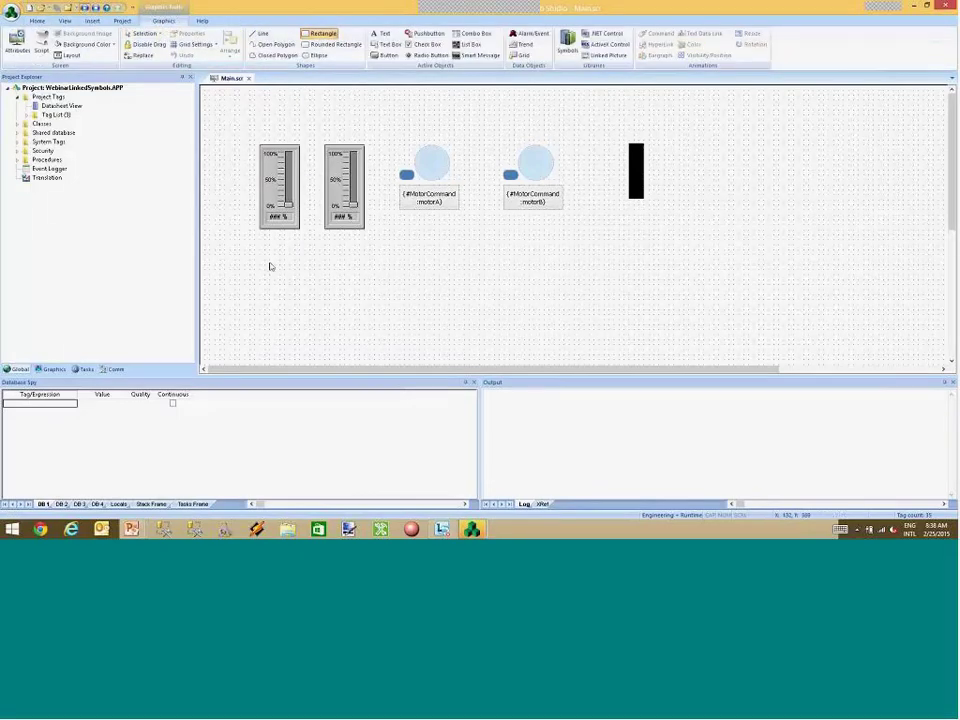
{"action": "mouse_move", "coordinate": [268, 264]}
{"action": "left_mouse_down"}
{"action": "mouse_move", "coordinate": [309, 324]}
{"action": "mouse_move", "coordinate": [296, 341]}
{"action": "left_mouse_up"}
{"action": "double_click", "coordinate": [283, 332]}
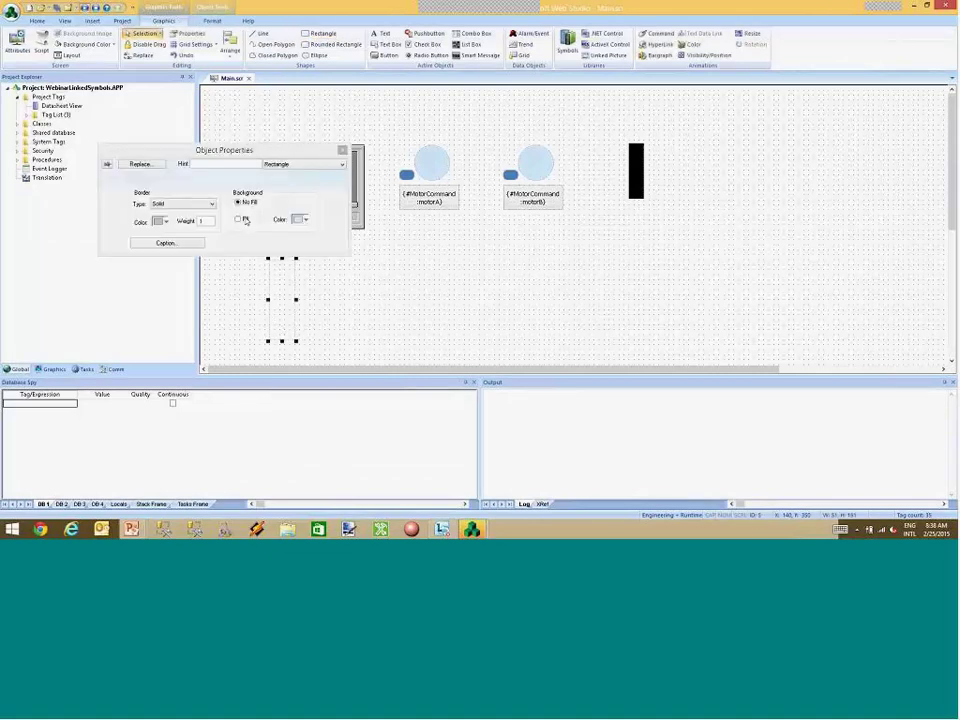
{"action": "left_click", "coordinate": [239, 219]}
{"action": "left_click", "coordinate": [304, 219]}
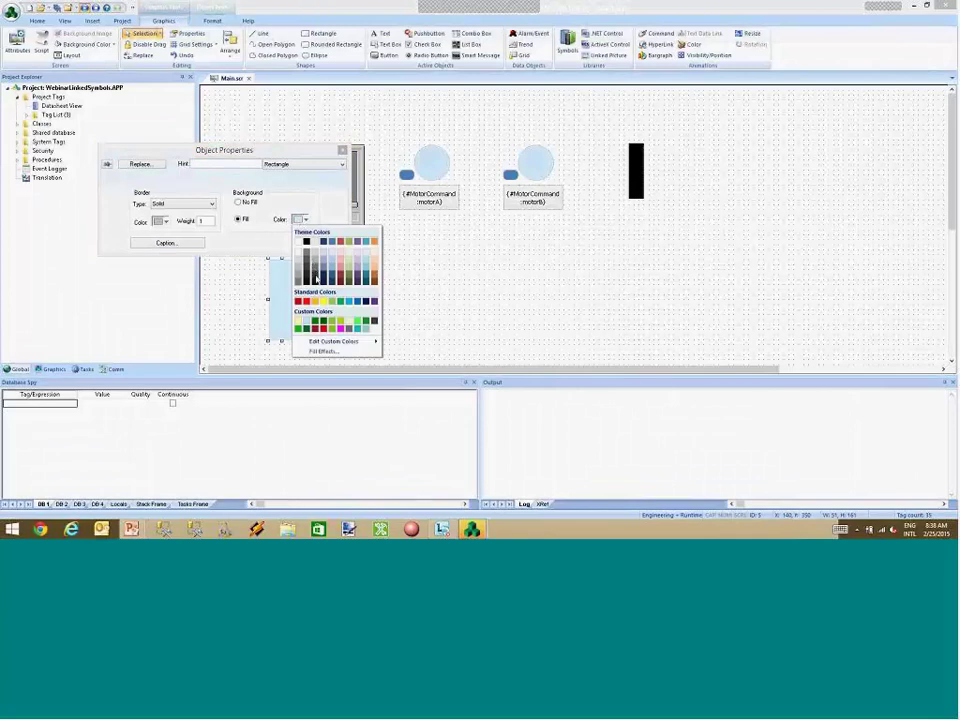
{"action": "left_click", "coordinate": [314, 268]}
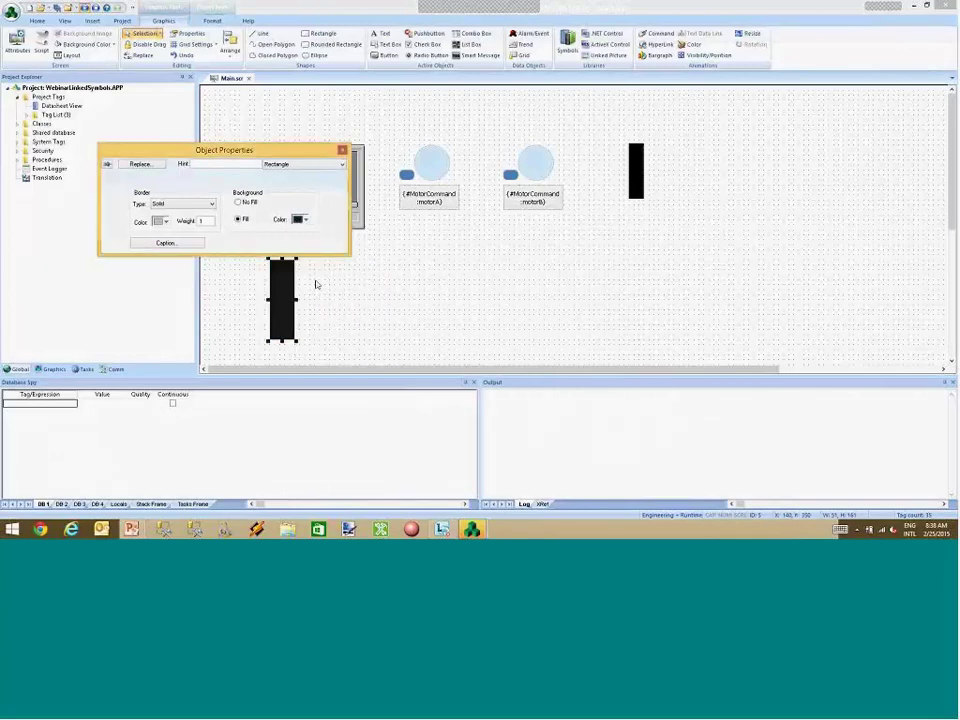
Add a Bargraph animation to the new rectangle with a yellow foreground and the expression #MyPIDProperty:PID[1].SP.
{"action": "left_click", "coordinate": [659, 55]}
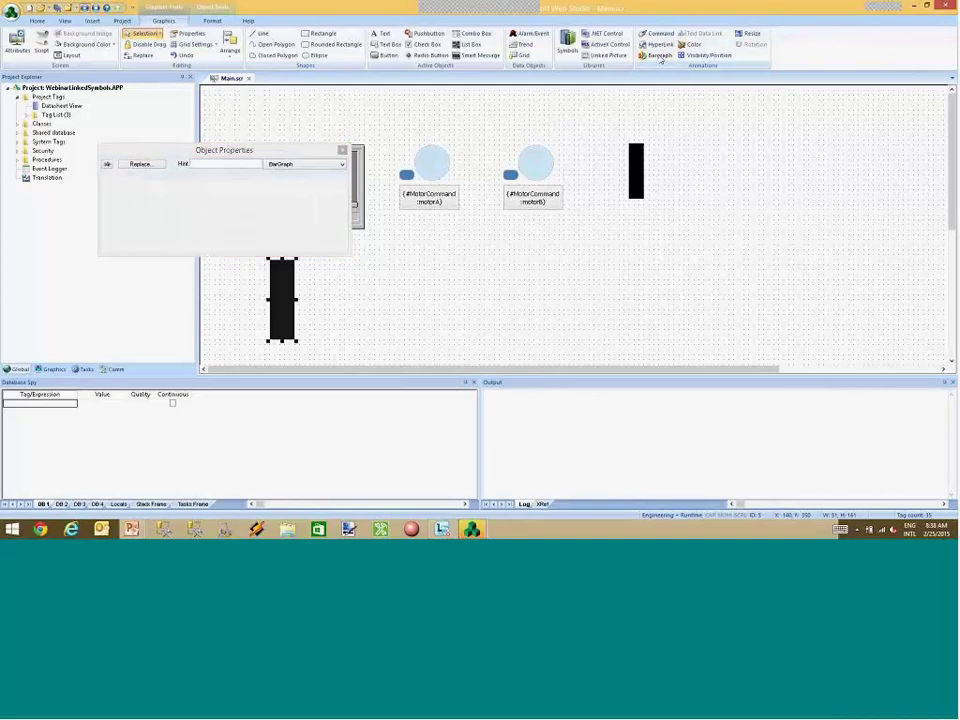
{"action": "left_click", "coordinate": [187, 214]}
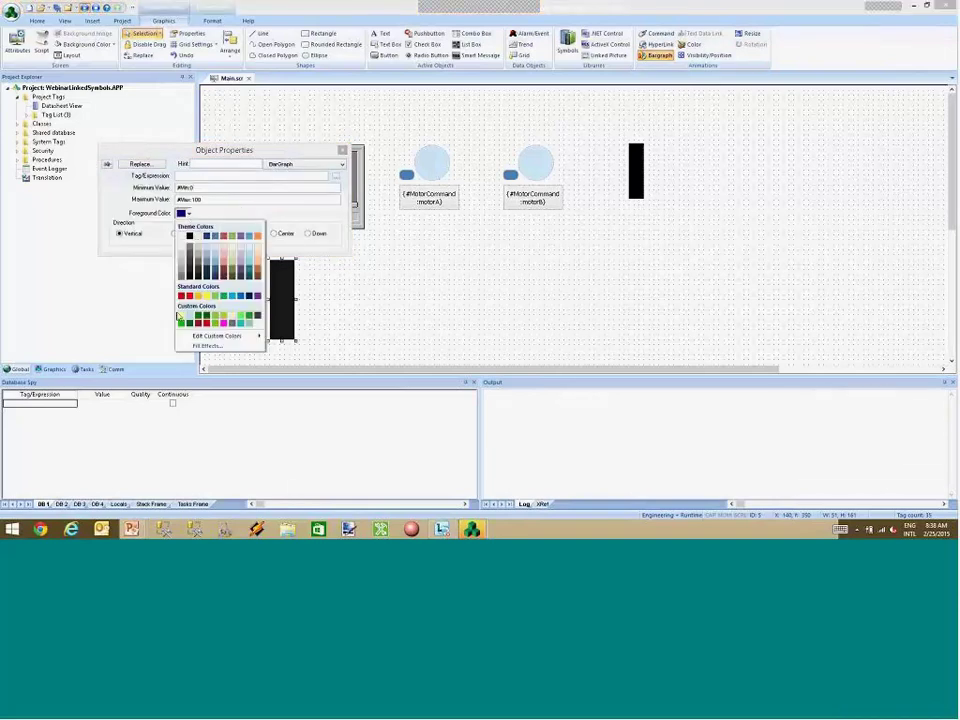
{"action": "left_click", "coordinate": [197, 316]}
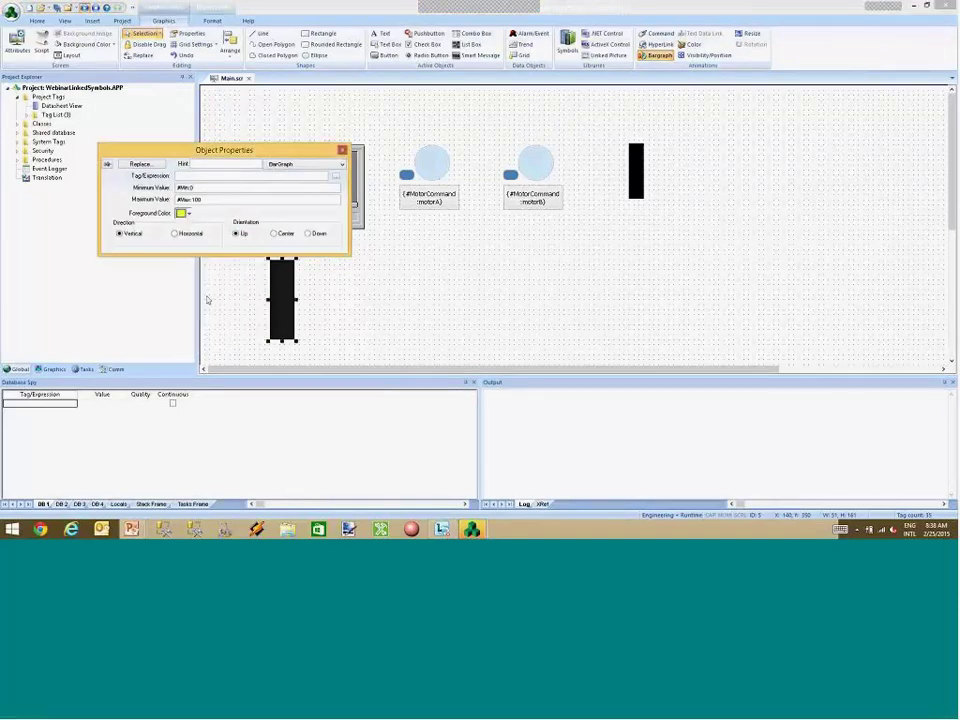
{"action": "left_click", "coordinate": [190, 176]}
{"action": "type", "text": "#MyPID"}
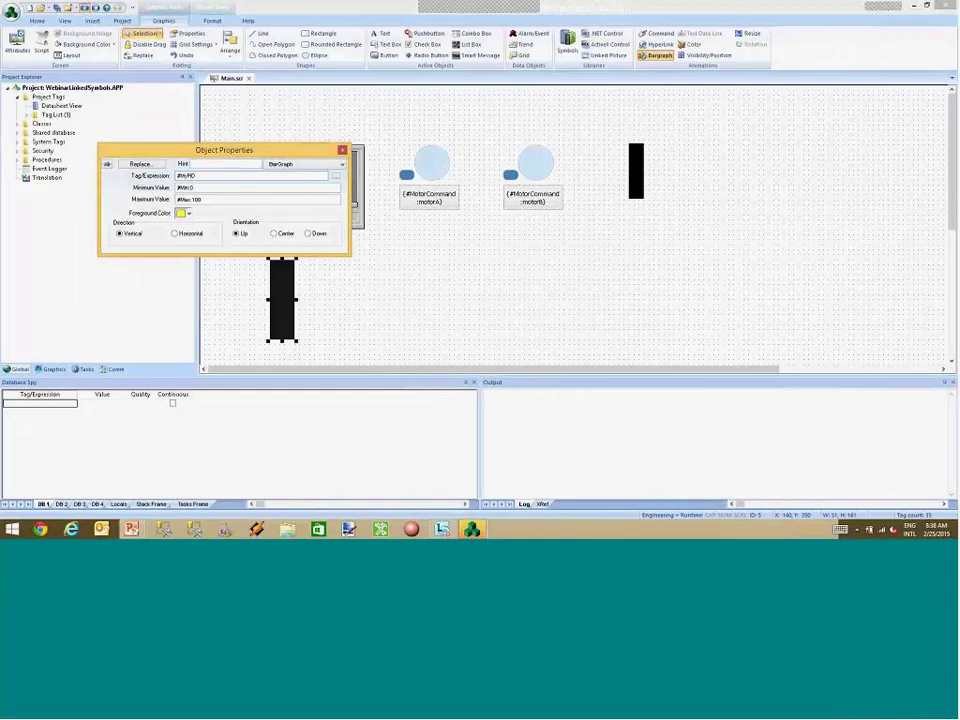
{"action": "type", "text": "Percent.PID[1].SP"}
Draw an ellipse about 51 by 21 pixels at the bar's lower right corner, and set the bar's height to 150.
{"action": "left_click", "coordinate": [318, 56]}
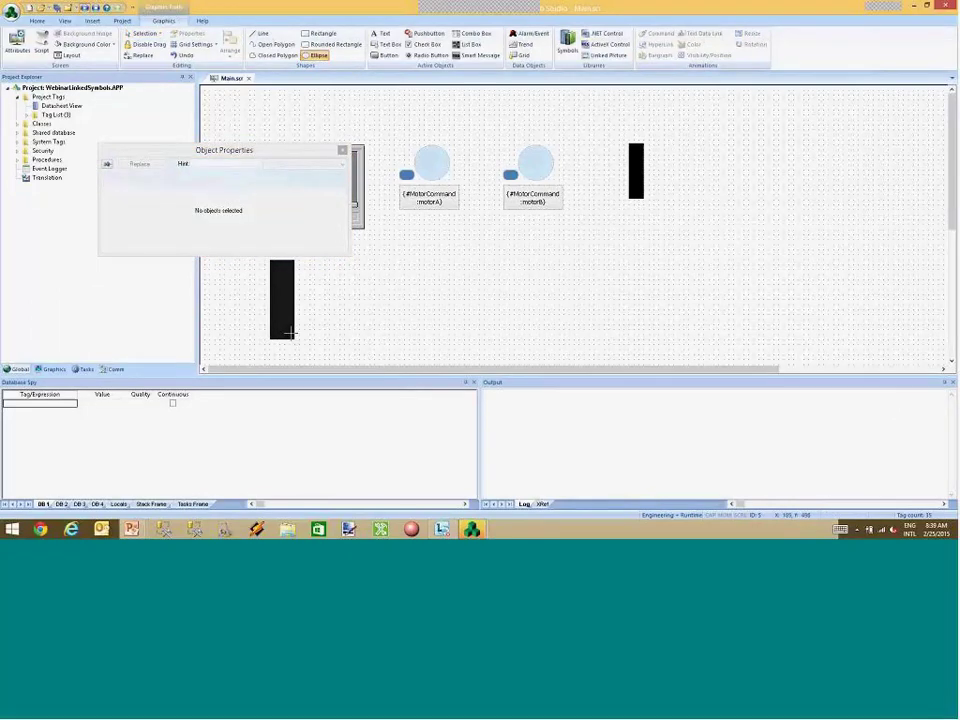
{"action": "left_click_drag", "start_coordinate": [294, 334], "coordinate": [314, 345]}
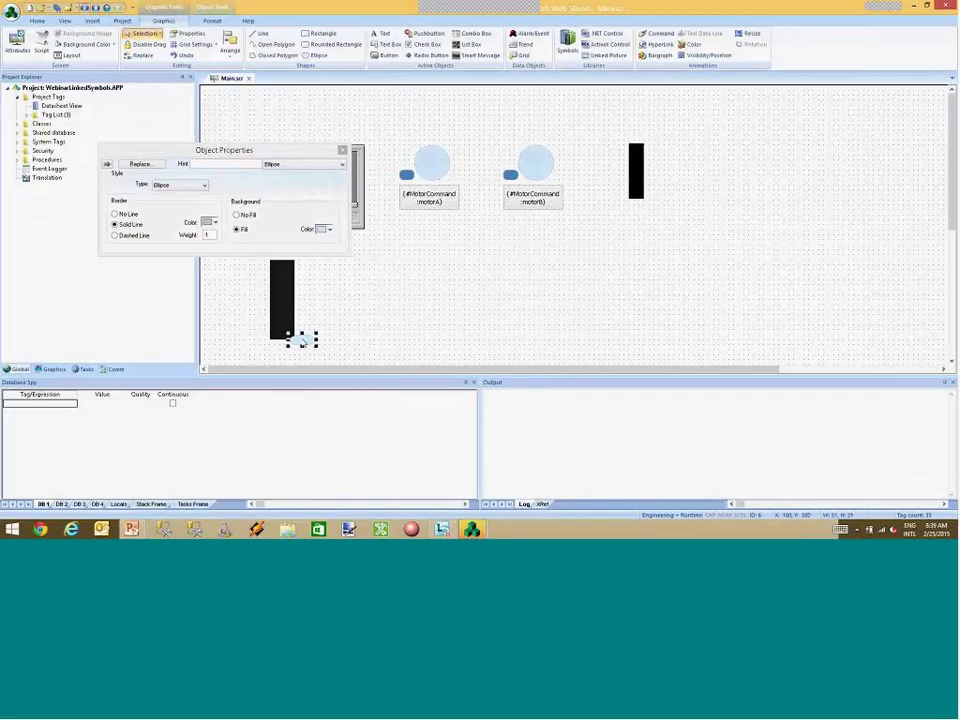
{"action": "left_click", "coordinate": [281, 302]}
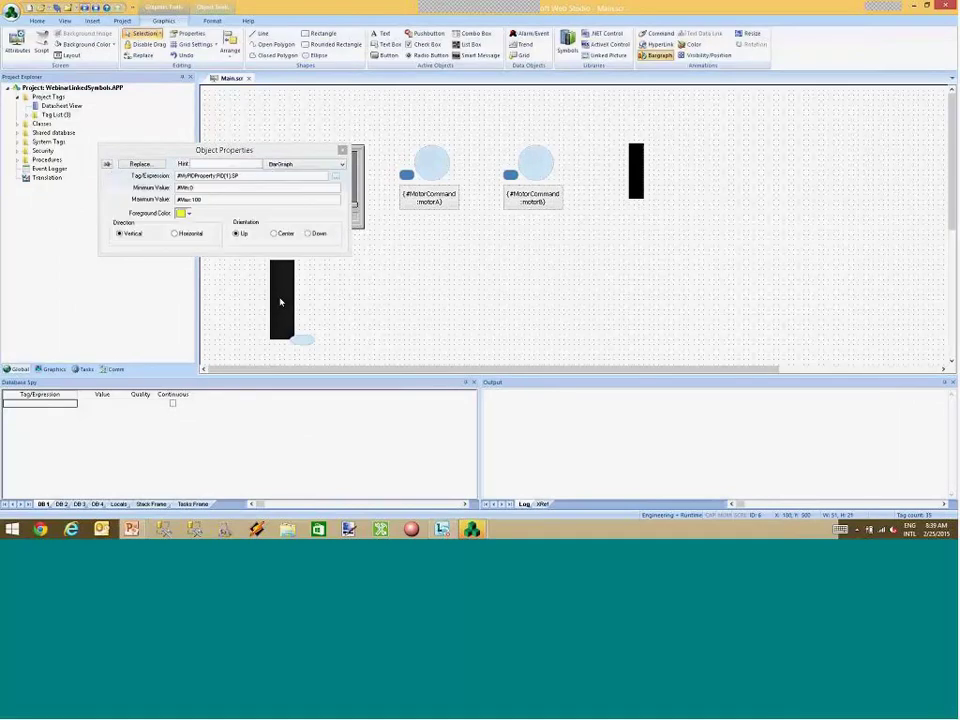
{"action": "left_click", "coordinate": [222, 22]}
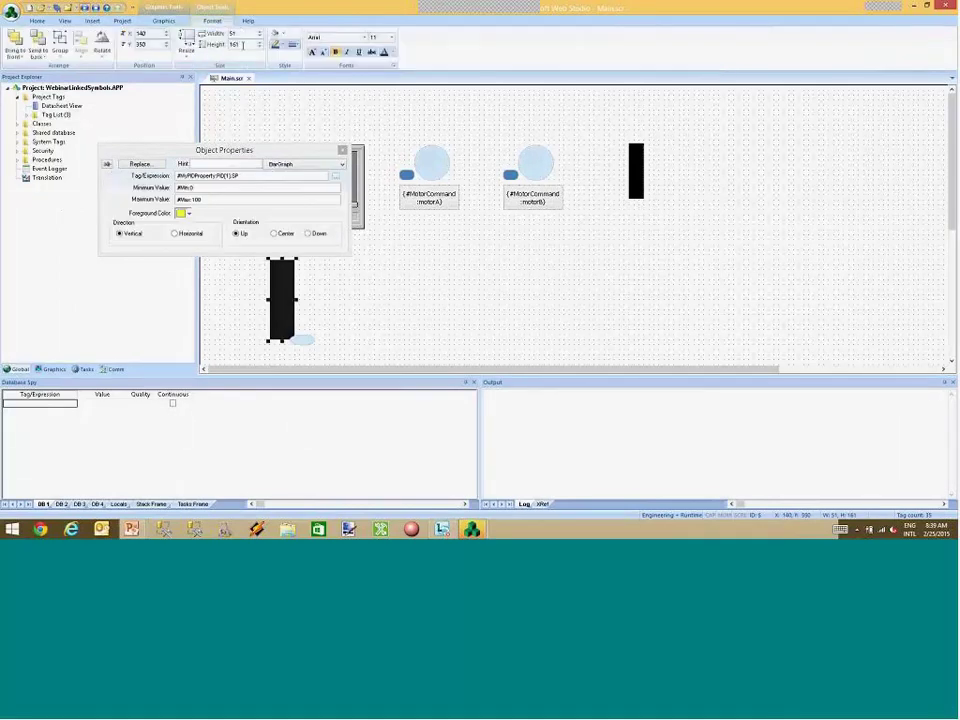
{"action": "double_click", "coordinate": [236, 44]}
{"action": "type", "text": "150"}
{"action": "key", "text": "Return"}
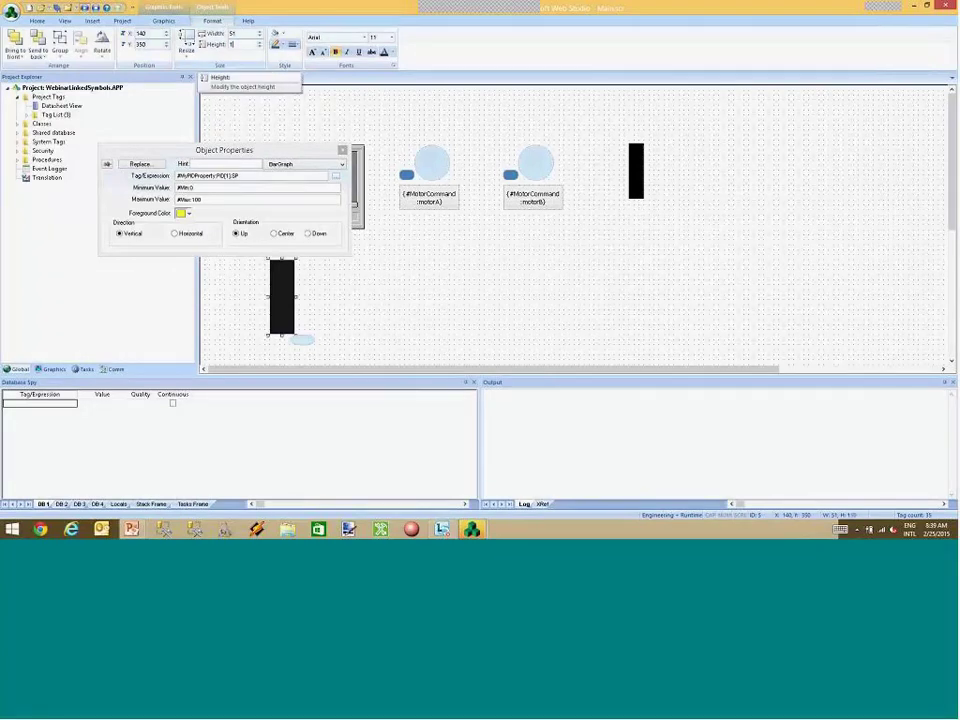
Add a Visibility/Position animation to the ellipse, moving it vertically from 0 to -150 with the expression #MyPIDProperty:PID[1].SP.
{"action": "left_click", "coordinate": [303, 339]}
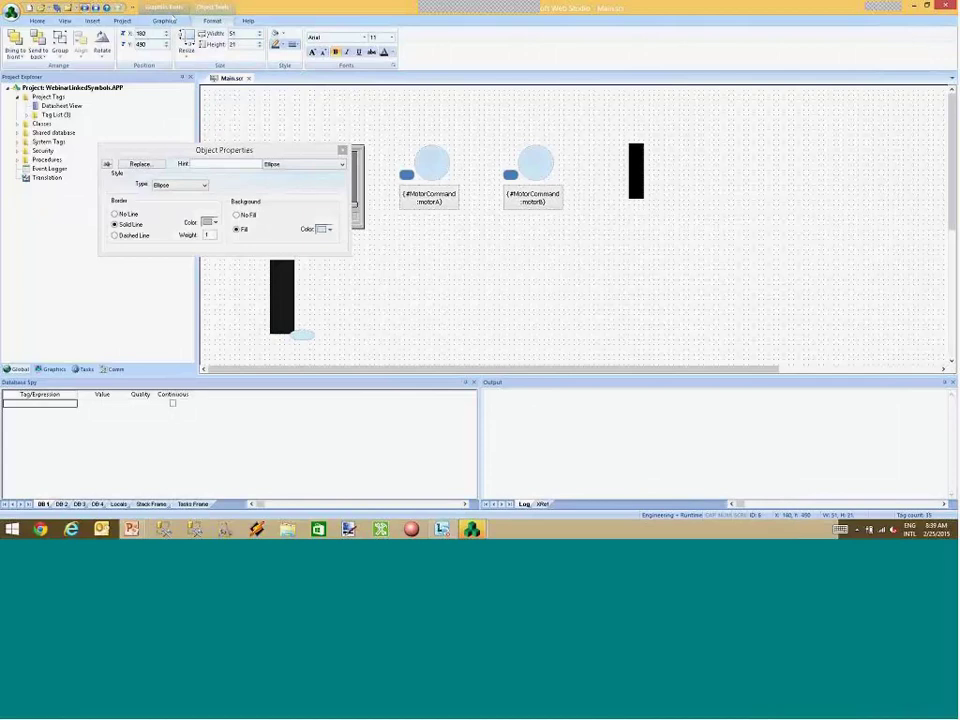
{"action": "left_click", "coordinate": [163, 21]}
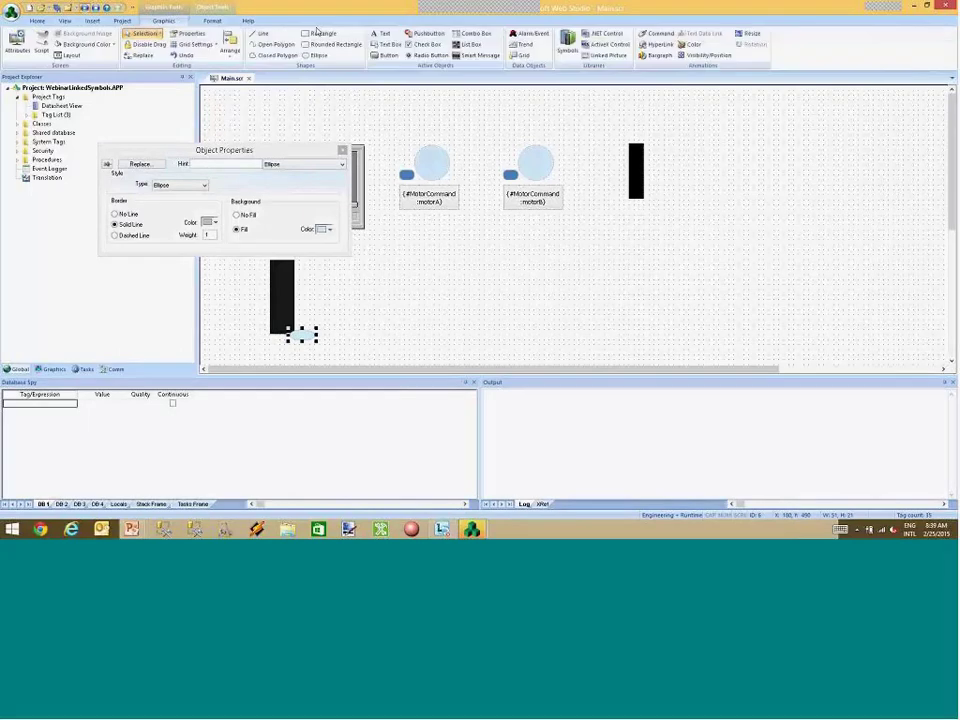
{"action": "left_click", "coordinate": [708, 55]}
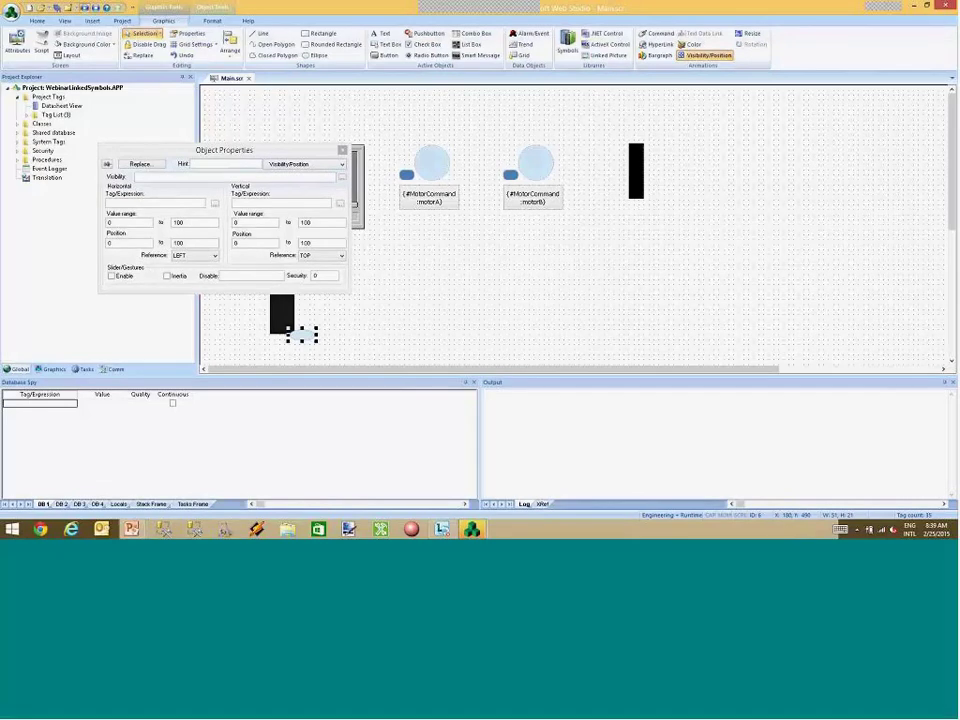
{"action": "double_click", "coordinate": [305, 243]}
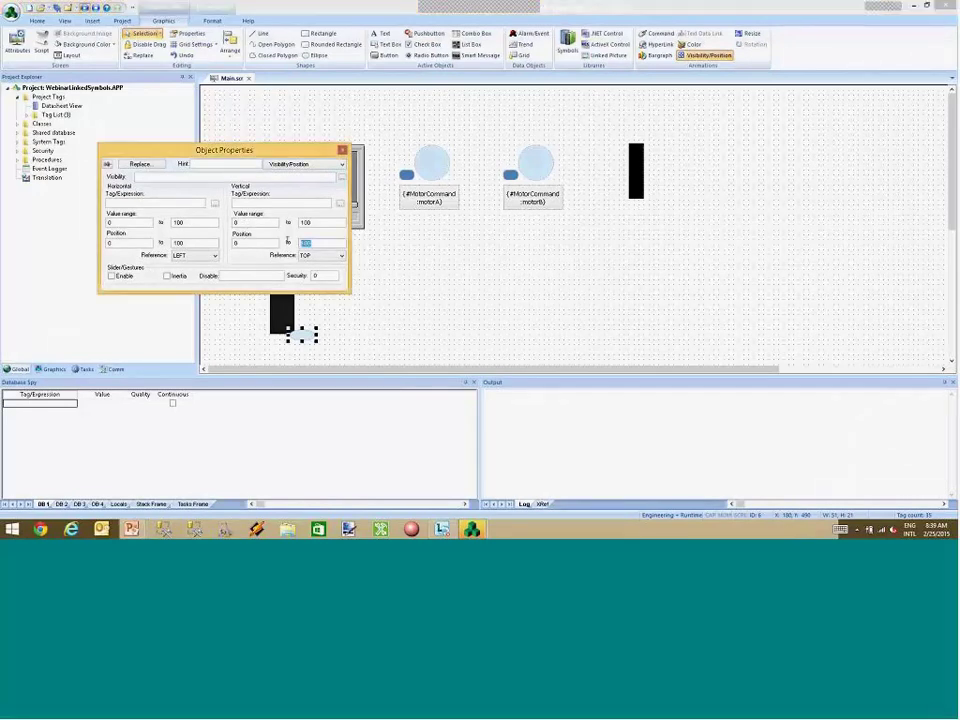
{"action": "type", "text": "-150"}
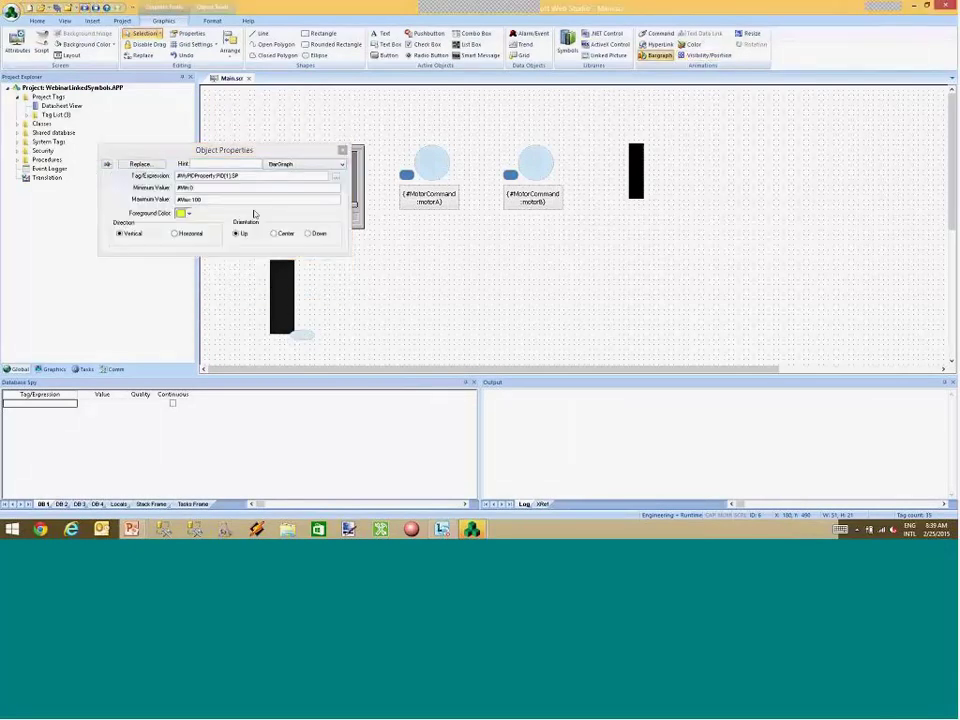
{"action": "left_click", "coordinate": [243, 181]}
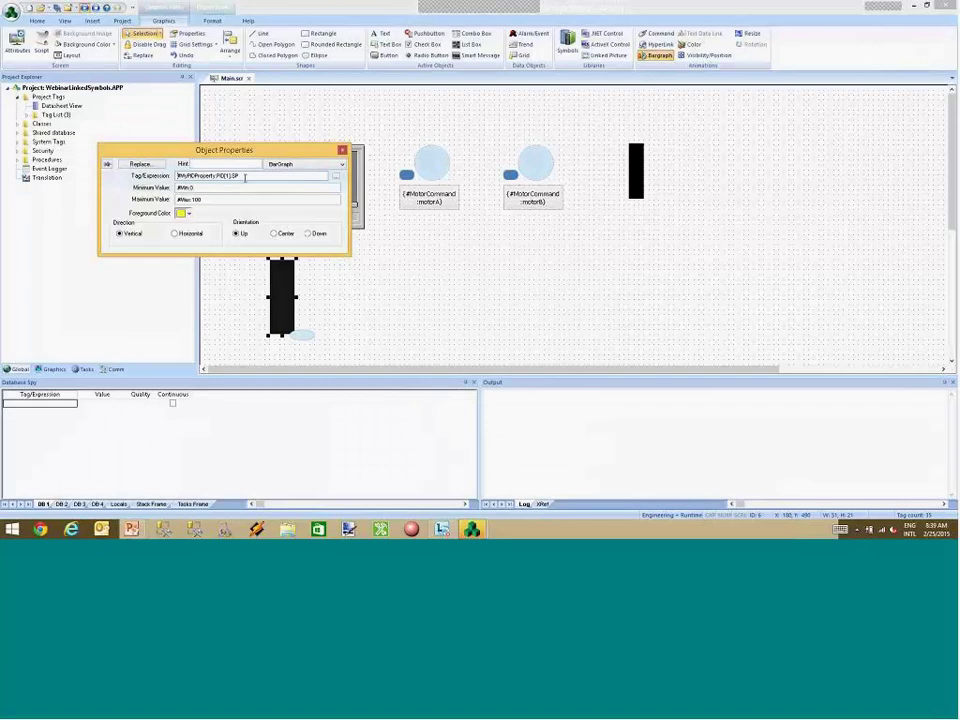
{"action": "left_click_drag", "start_coordinate": [244, 176], "coordinate": [143, 158]}
{"action": "left_click", "coordinate": [297, 335]}
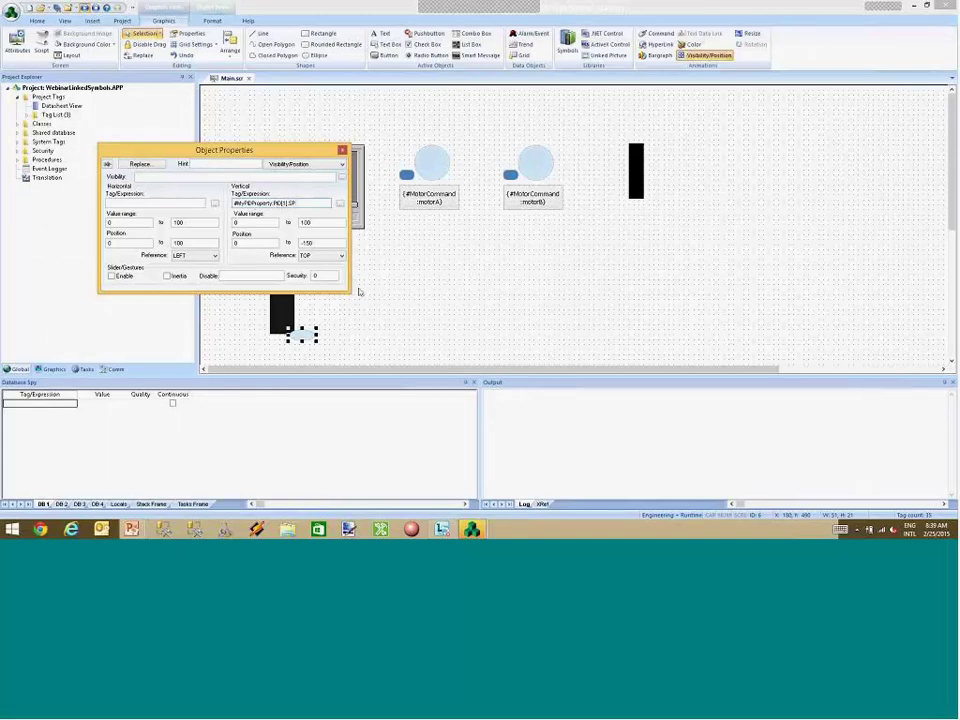
Duplicate the bar and its ellipse 100 pixels to the right, and bring the copied ellipse to the front.
{"action": "left_click_drag", "start_coordinate": [285, 314], "coordinate": [333, 313]}
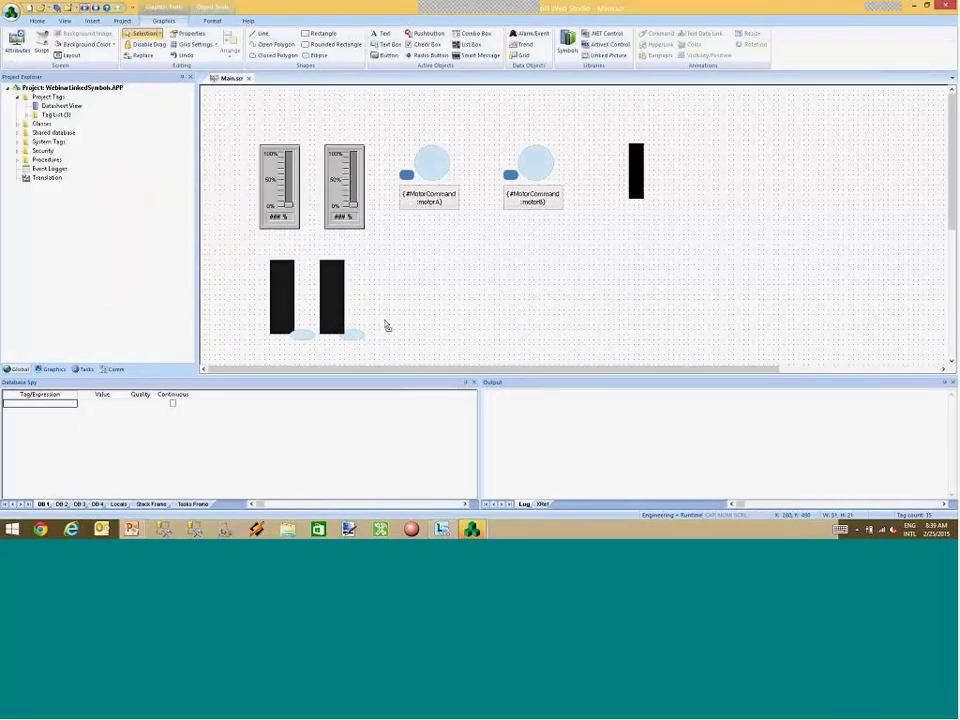
{"action": "right_click", "coordinate": [356, 336]}
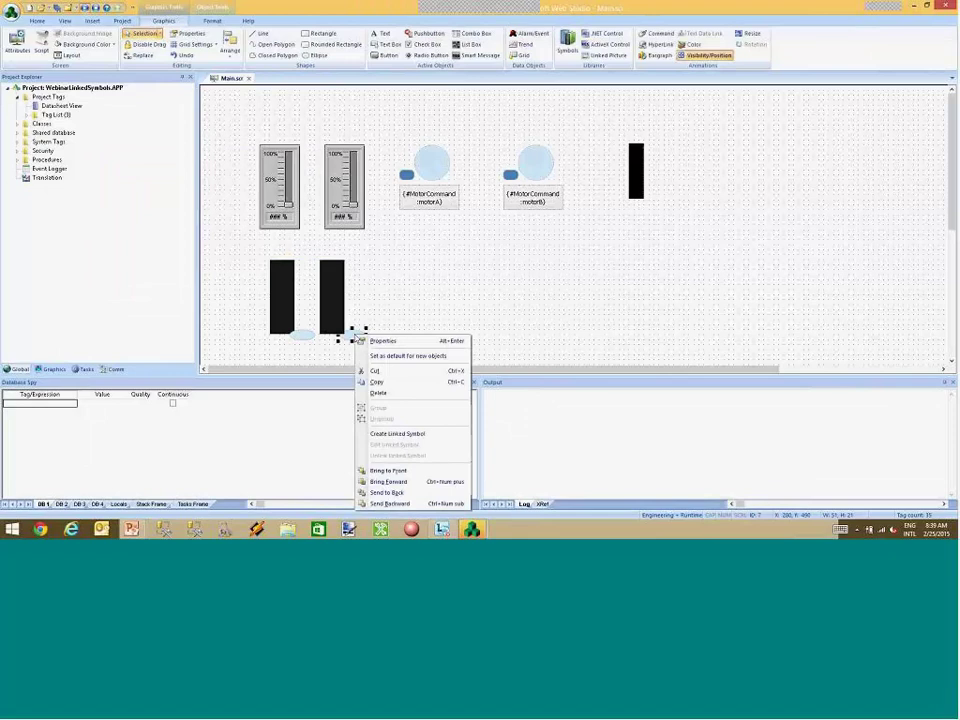
{"action": "left_click", "coordinate": [381, 471]}
{"action": "left_click", "coordinate": [377, 330]}
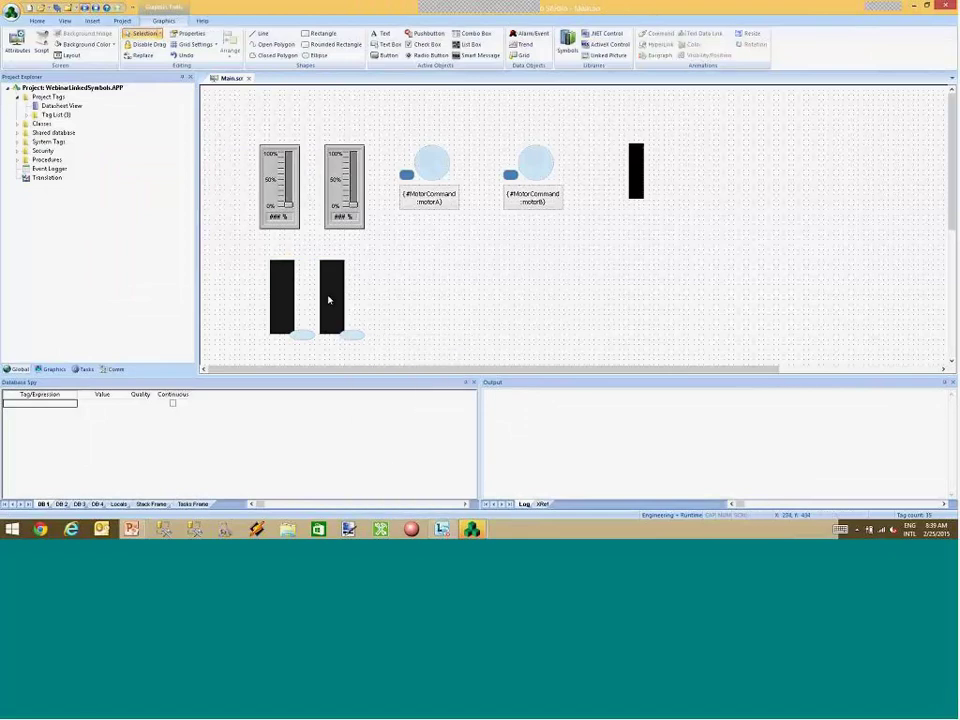
Change the second bar's Bargraph expression to #MyPIDProperty:PID[1].PV and its foreground color to green.
{"action": "double_click", "coordinate": [329, 299]}
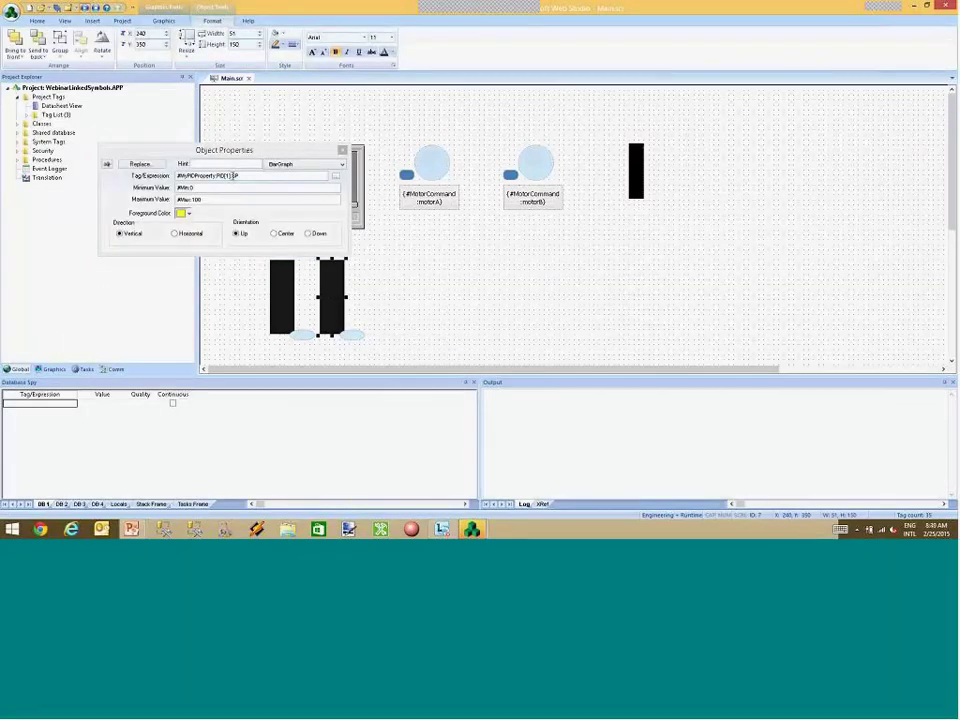
{"action": "left_click_drag", "start_coordinate": [233, 176], "coordinate": [247, 176]}
{"action": "type", "text": "PV"}
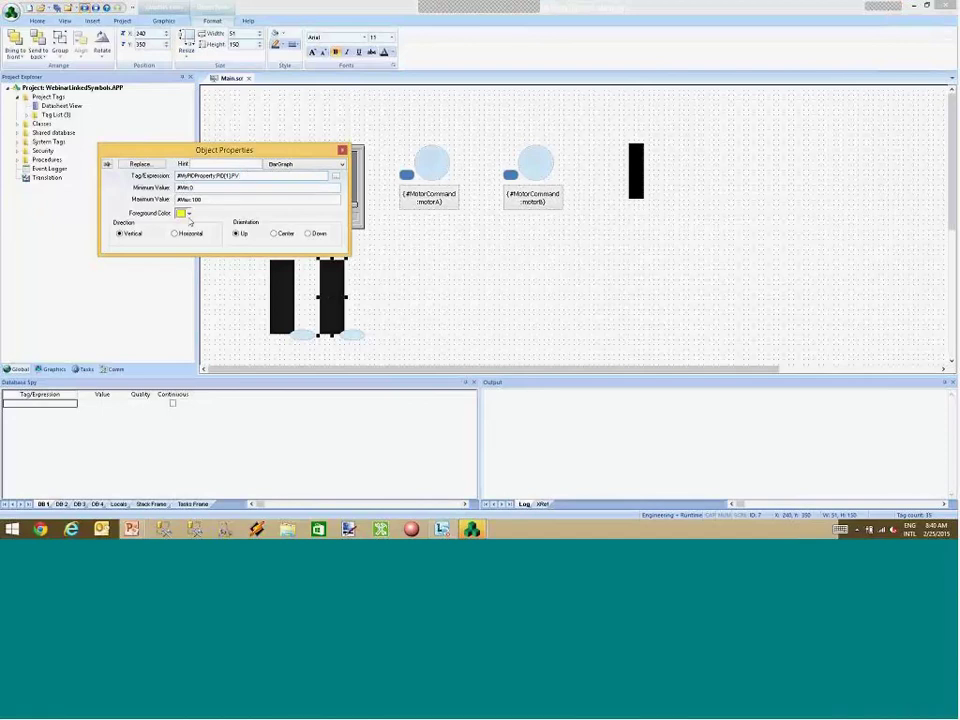
{"action": "left_click", "coordinate": [188, 214]}
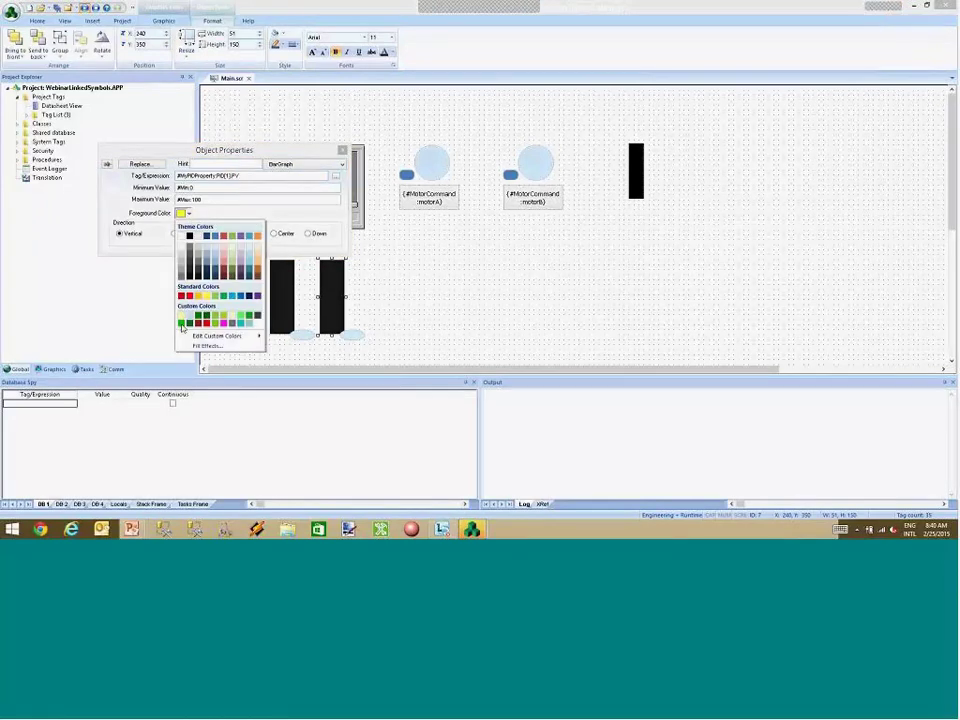
{"action": "left_click", "coordinate": [182, 325]}
Change the second ellipse's vertical position expression to #MyPIDProperty:PID[1].PV.
{"action": "left_click", "coordinate": [357, 337]}
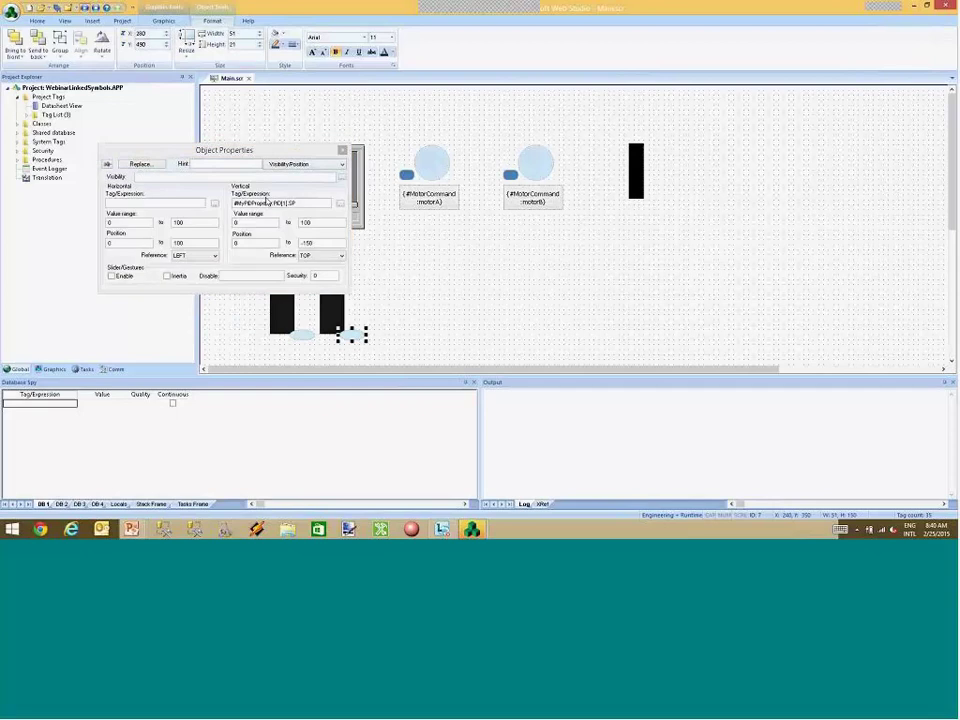
{"action": "left_click_drag", "start_coordinate": [290, 202], "coordinate": [317, 201]}
{"action": "type", "text": "P"}
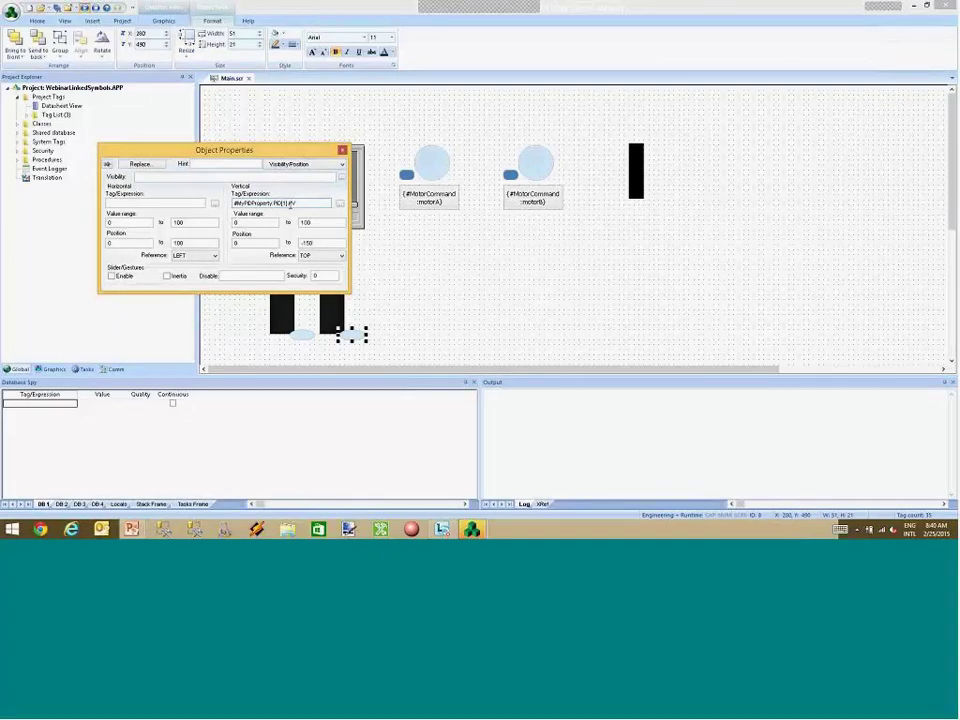
{"action": "double_click", "coordinate": [292, 203]}
Duplicate the second bar and its ellipse 100 pixels to the right, and send the copied bar to the back.
{"action": "left_click", "coordinate": [302, 337]}
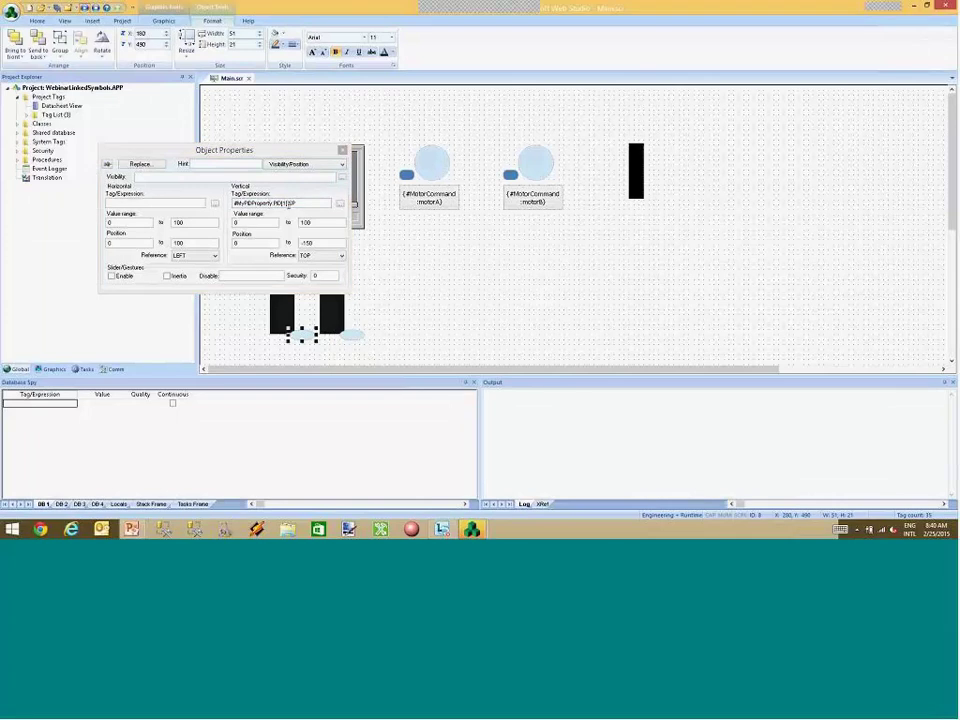
{"action": "left_click", "coordinate": [350, 334]}
{"action": "left_click", "coordinate": [336, 317], "text": "shift"}
{"action": "left_click_drag", "start_coordinate": [333, 317], "coordinate": [381, 319]}
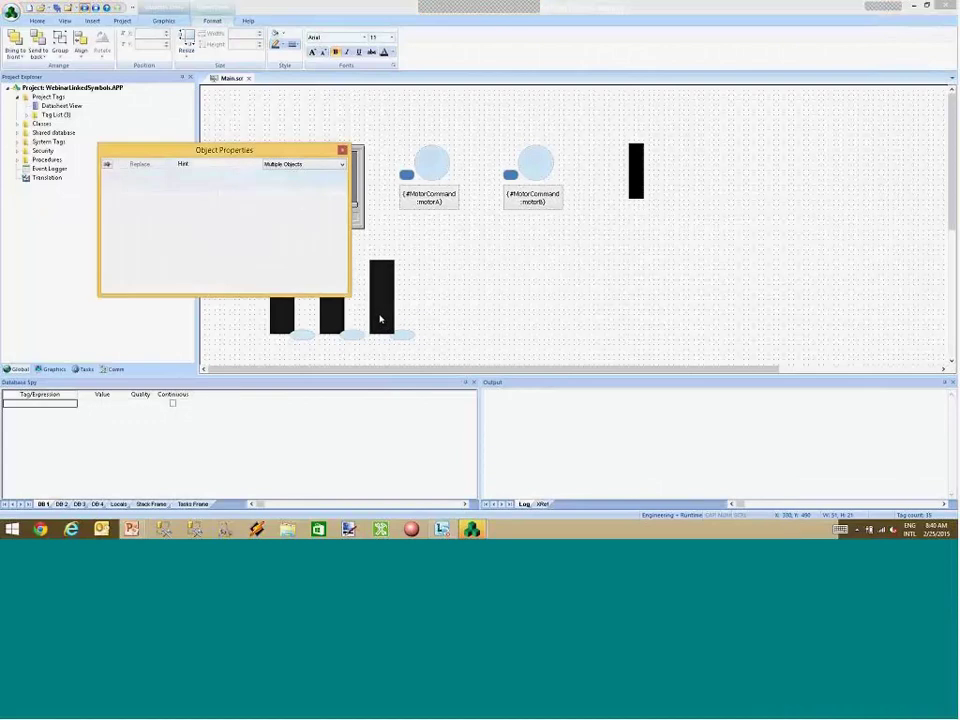
{"action": "left_click", "coordinate": [439, 313]}
{"action": "right_click", "coordinate": [386, 318]}
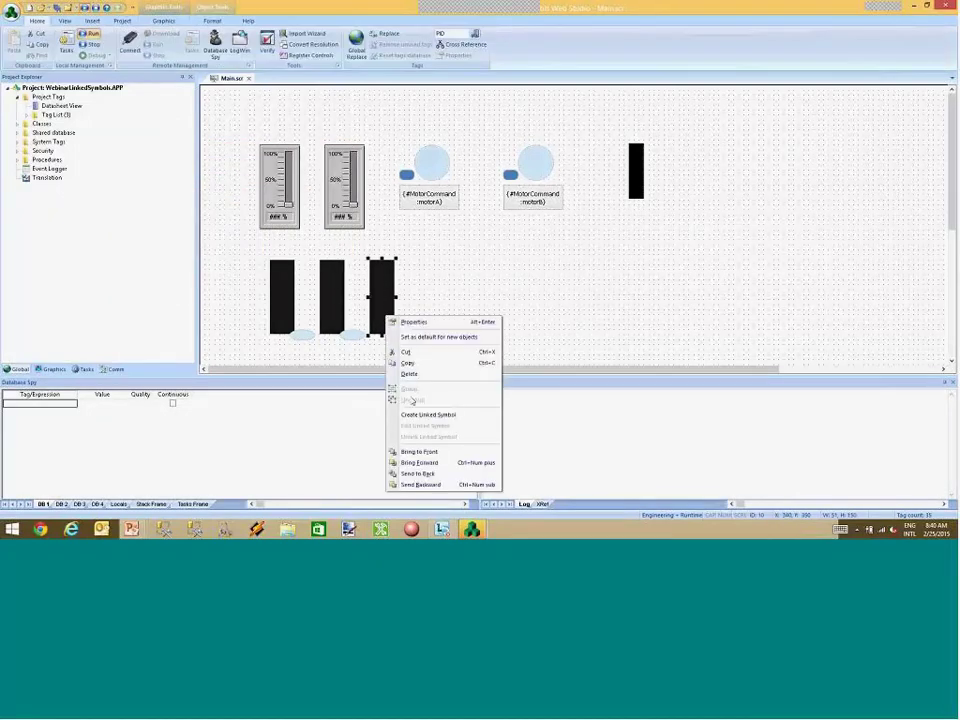
{"action": "left_click", "coordinate": [431, 475]}
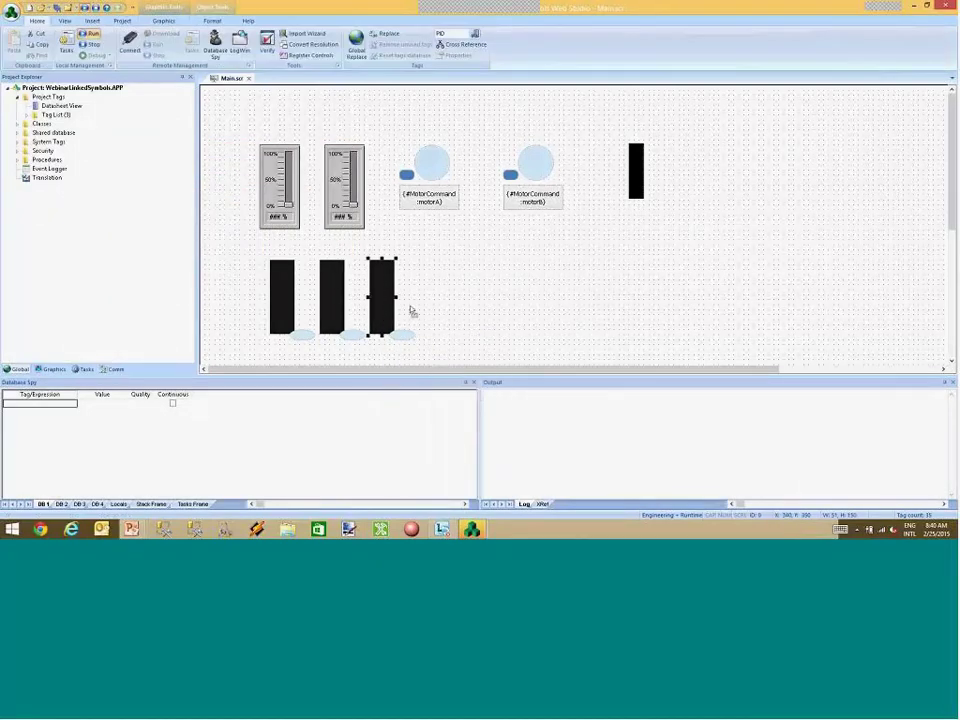
Change the third bar's Bargraph expression to #MyPIDProperty:PID[1].MV and its foreground color to the standard orange.
{"action": "right_click", "coordinate": [410, 307]}
{"action": "double_click", "coordinate": [382, 297]}
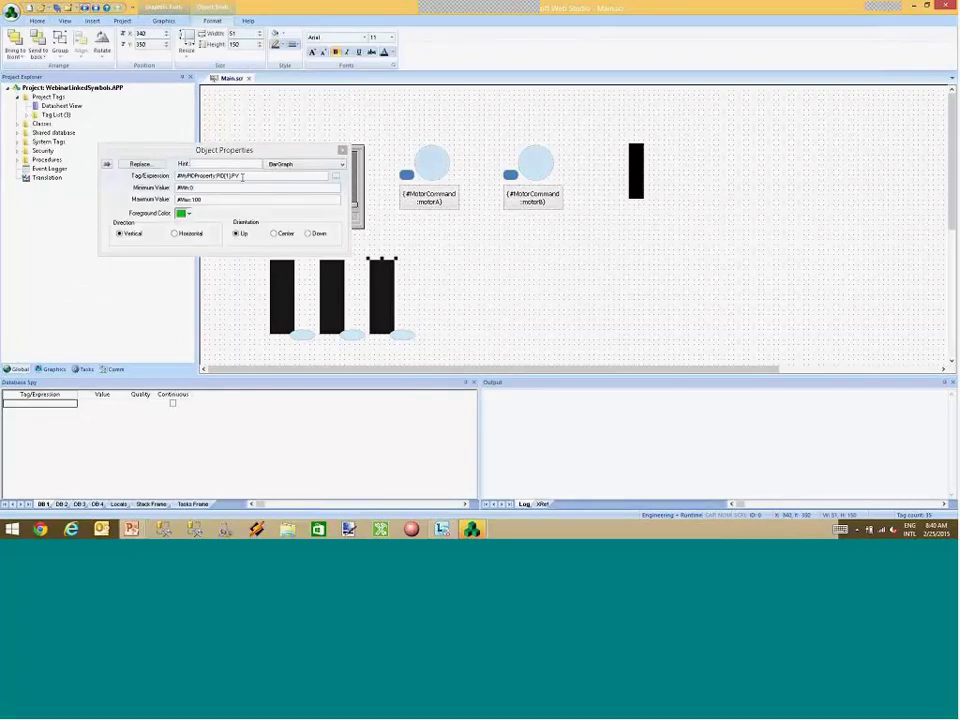
{"action": "left_click", "coordinate": [242, 176]}
{"action": "key", "text": "BackSpace"}
{"action": "key", "text": "BackSpace"}
{"action": "type", "text": "MV"}
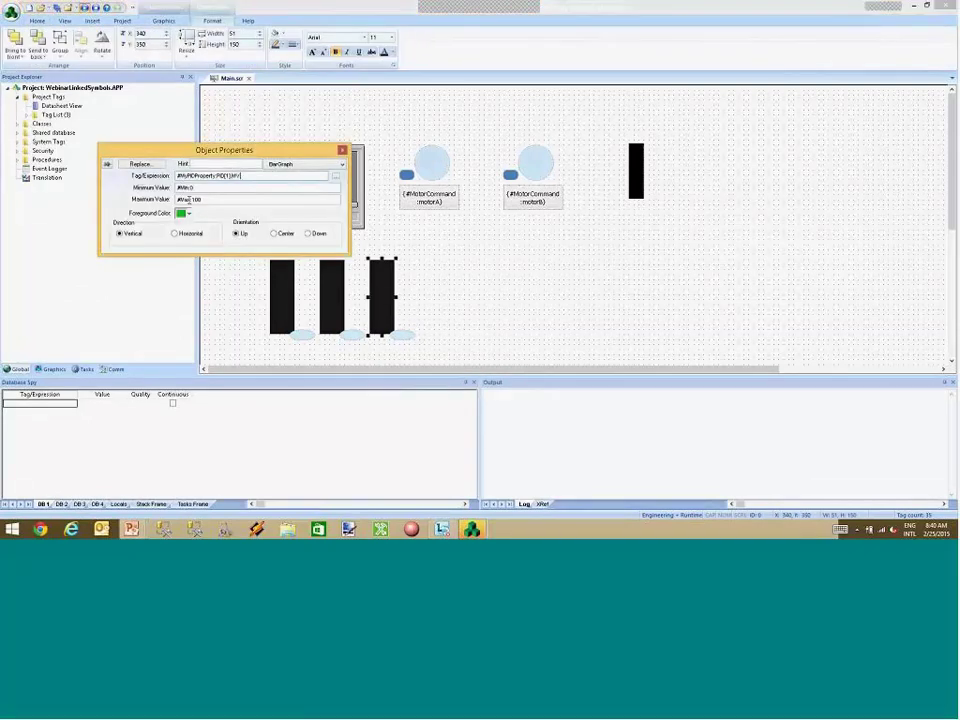
{"action": "left_click", "coordinate": [187, 214]}
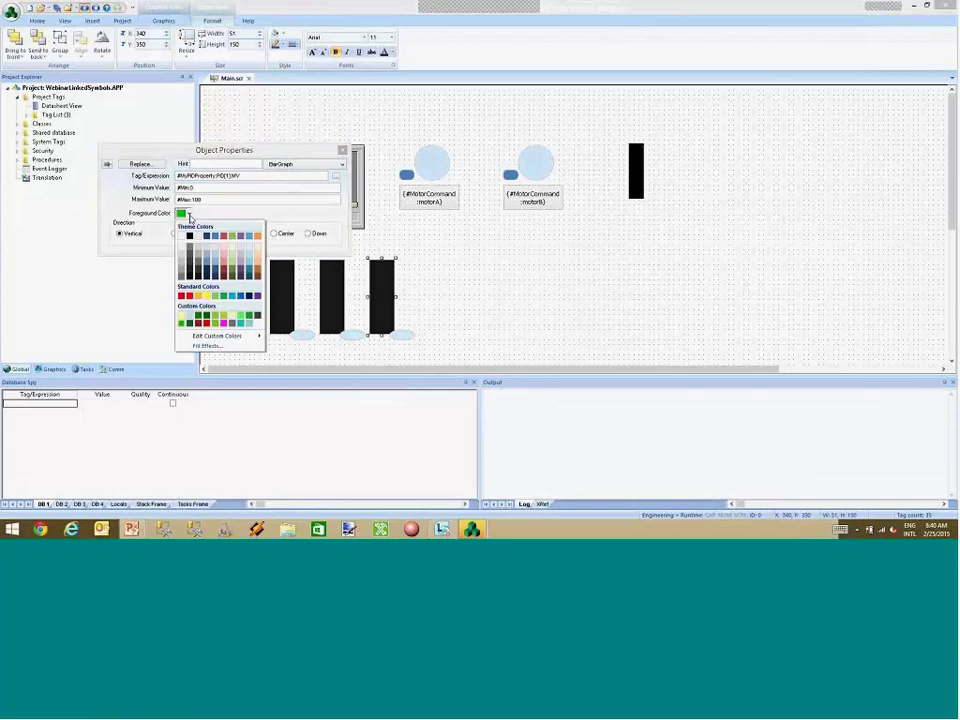
{"action": "left_click", "coordinate": [197, 296]}
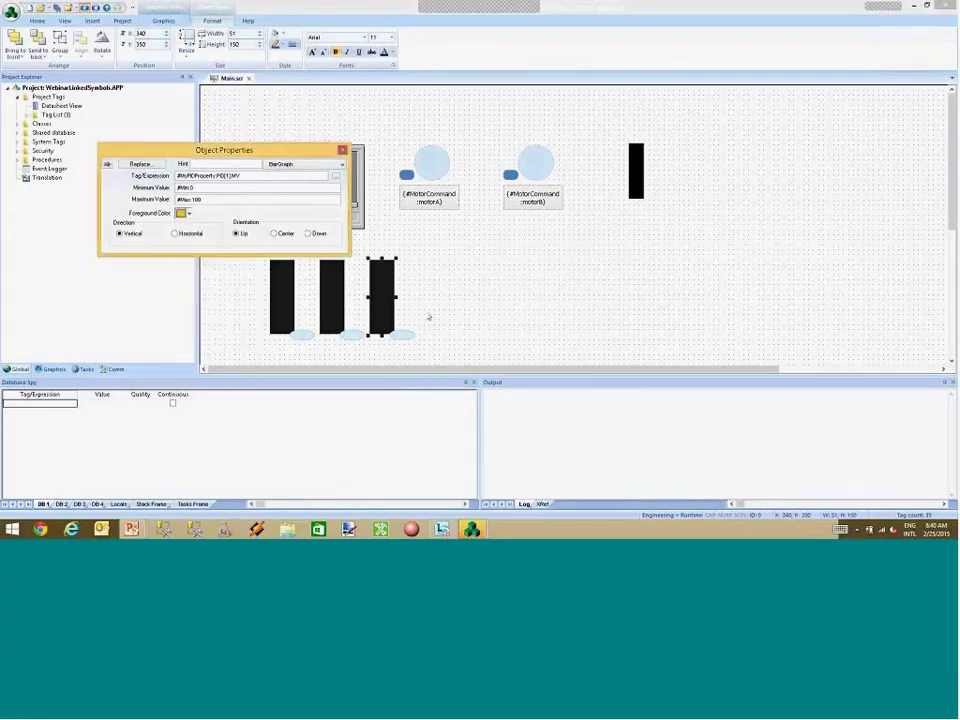
Change the third ellipse's vertical position expression to #MyPIDProperty:PID[1].MV.
{"action": "left_click", "coordinate": [402, 334]}
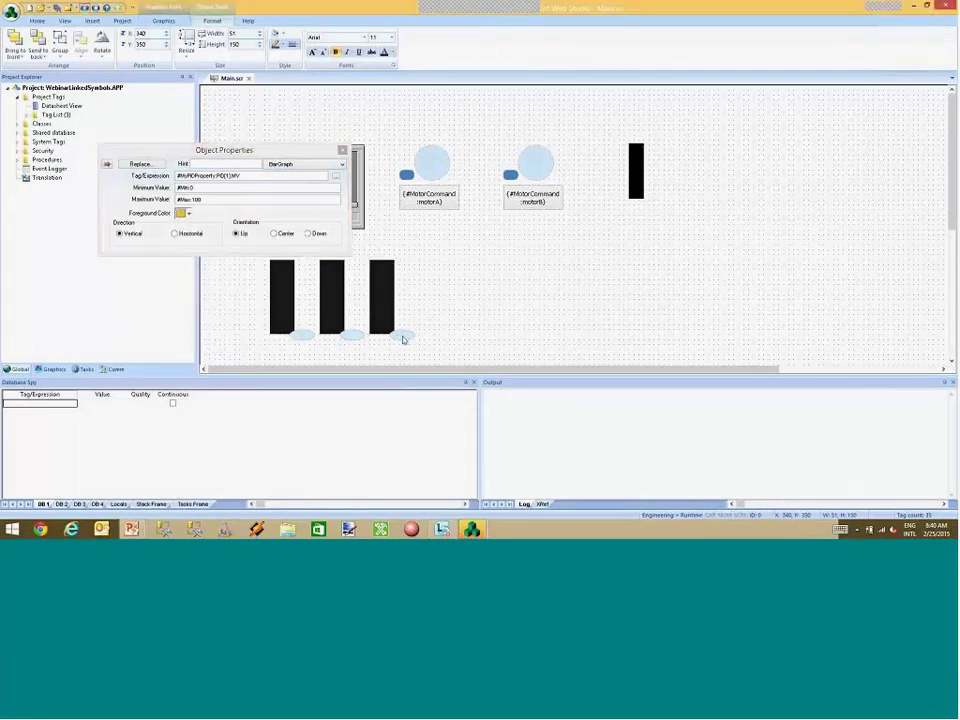
{"action": "left_click", "coordinate": [402, 336]}
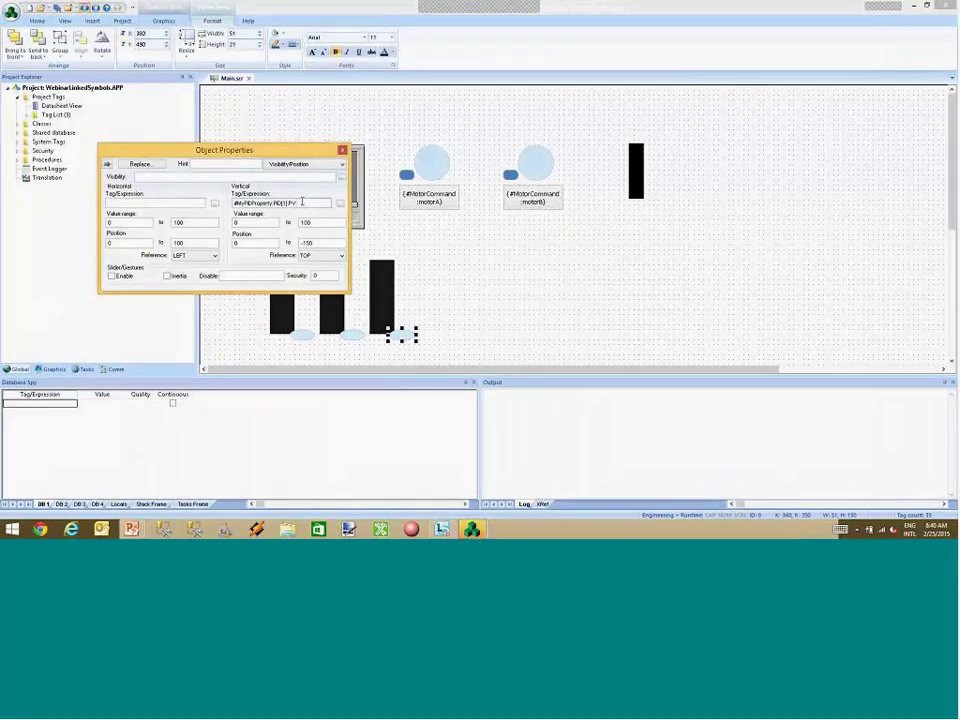
{"action": "key", "text": "BackSpace"}
{"action": "key", "text": "BackSpace"}
{"action": "type", "text": "MV"}
{"action": "left_click", "coordinate": [484, 296]}
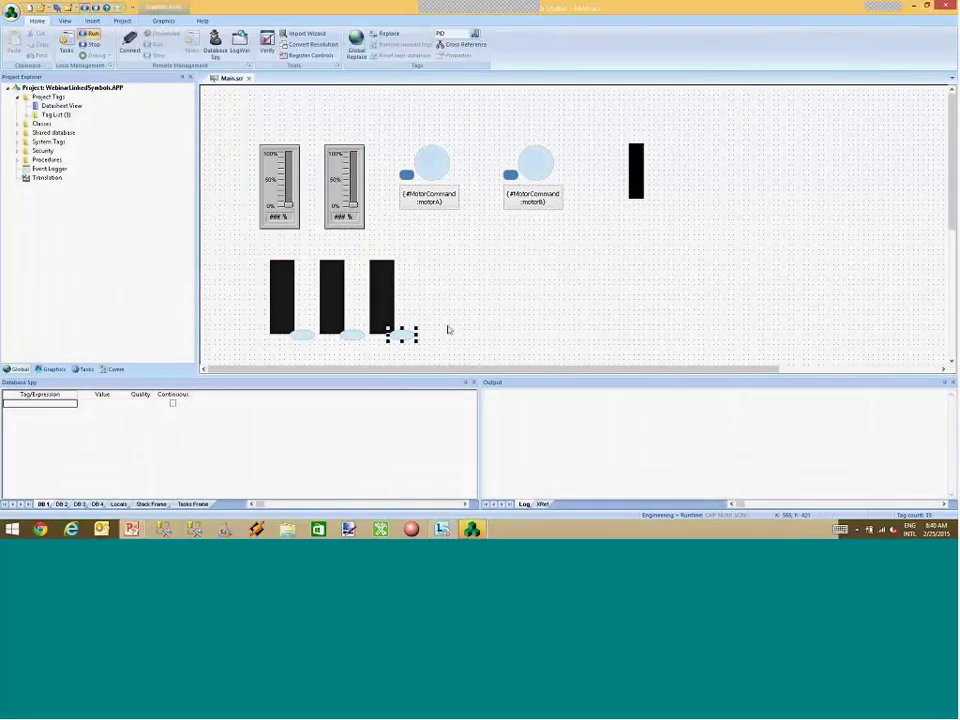
Create a linked symbol named MyPID from the three bars and their ellipses.
{"action": "left_click", "coordinate": [422, 356]}
{"action": "left_click_drag", "start_coordinate": [424, 346], "coordinate": [215, 251]}
{"action": "right_click", "coordinate": [324, 275]}
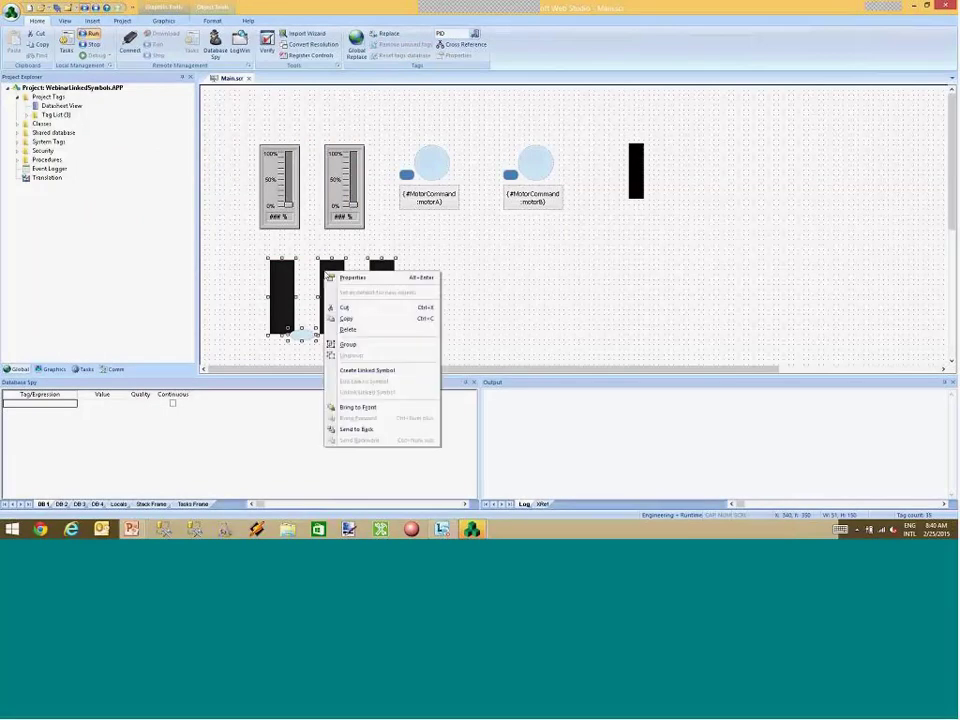
{"action": "left_click", "coordinate": [364, 370]}
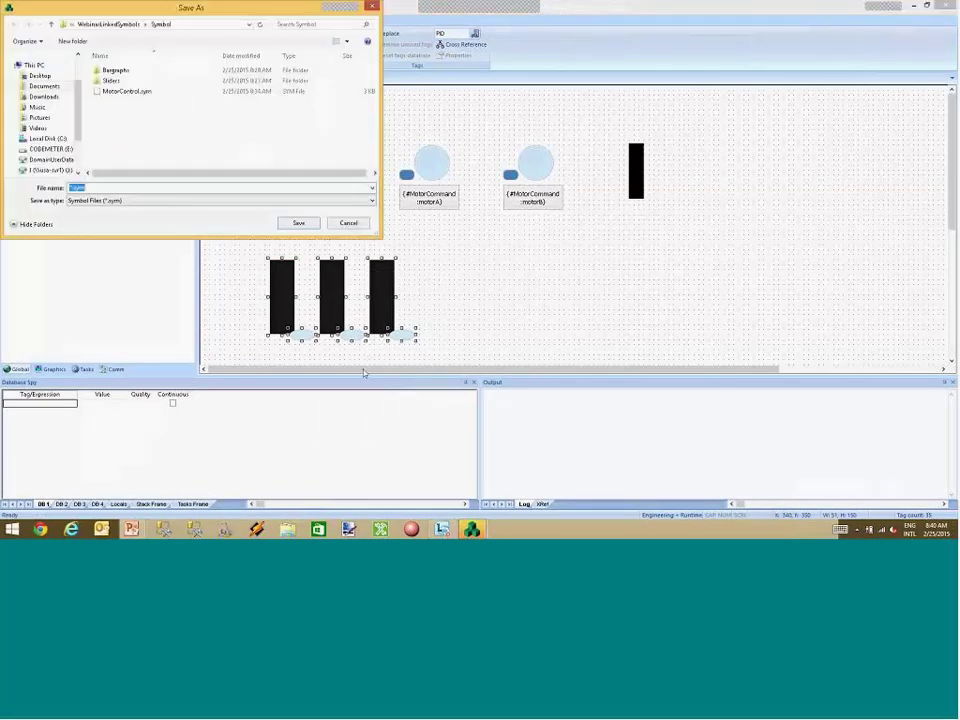
{"action": "key", "text": "Home"}
{"action": "type", "text": "MyPID"}
{"action": "key", "text": "Return"}
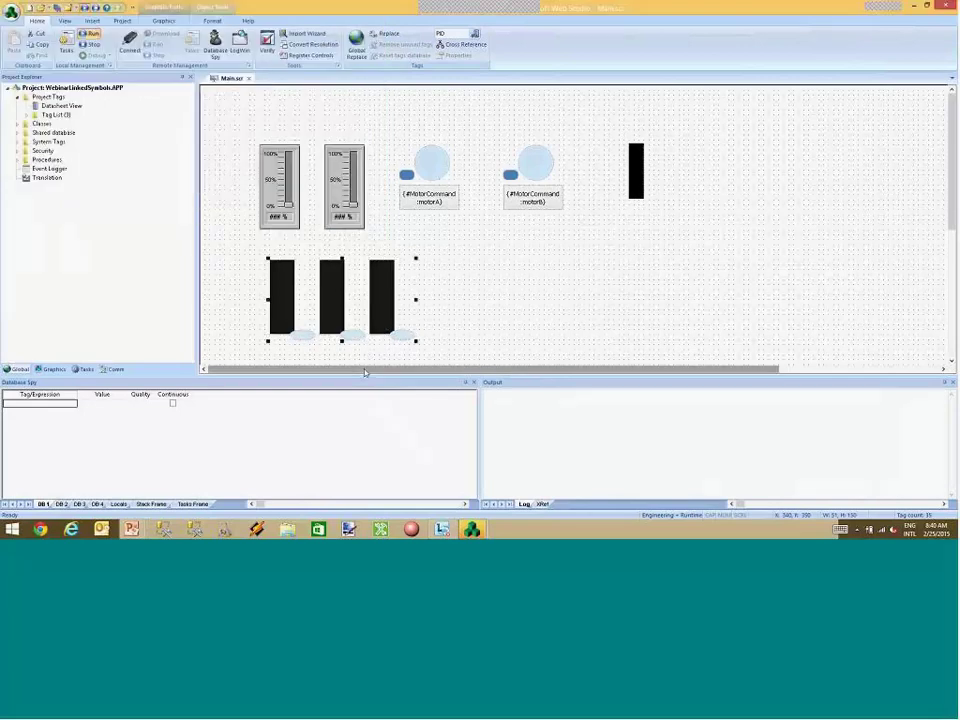
Move the MyPID symbol up and left to about X 90, Y 320, and review its custom properties.
{"action": "left_click_drag", "start_coordinate": [354, 317], "coordinate": [331, 309]}
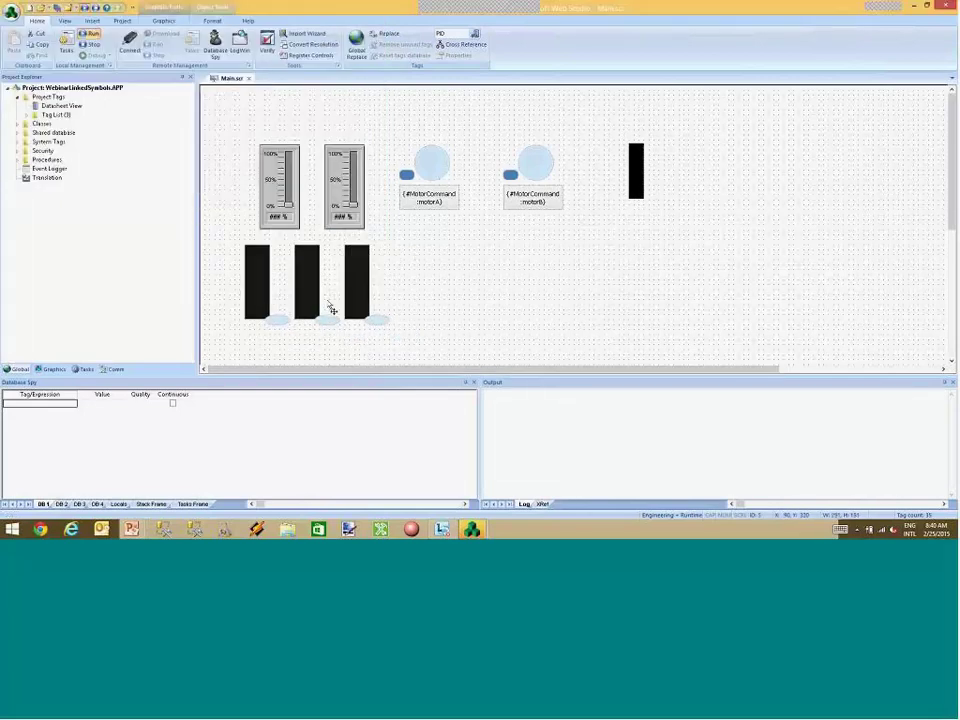
{"action": "double_click", "coordinate": [331, 309]}
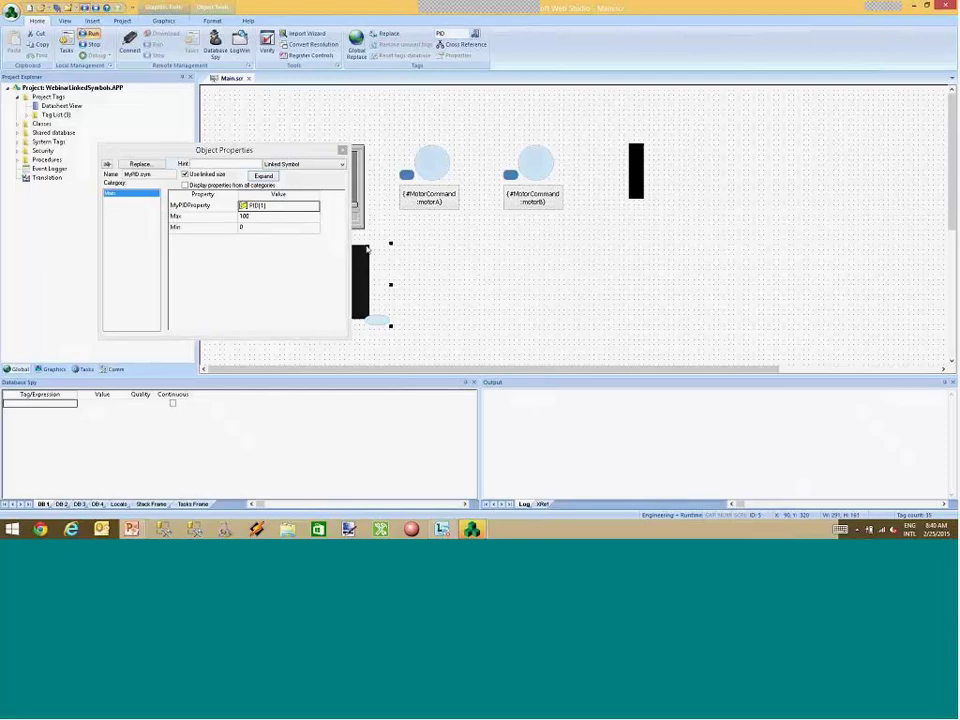
{"action": "left_click", "coordinate": [452, 277]}
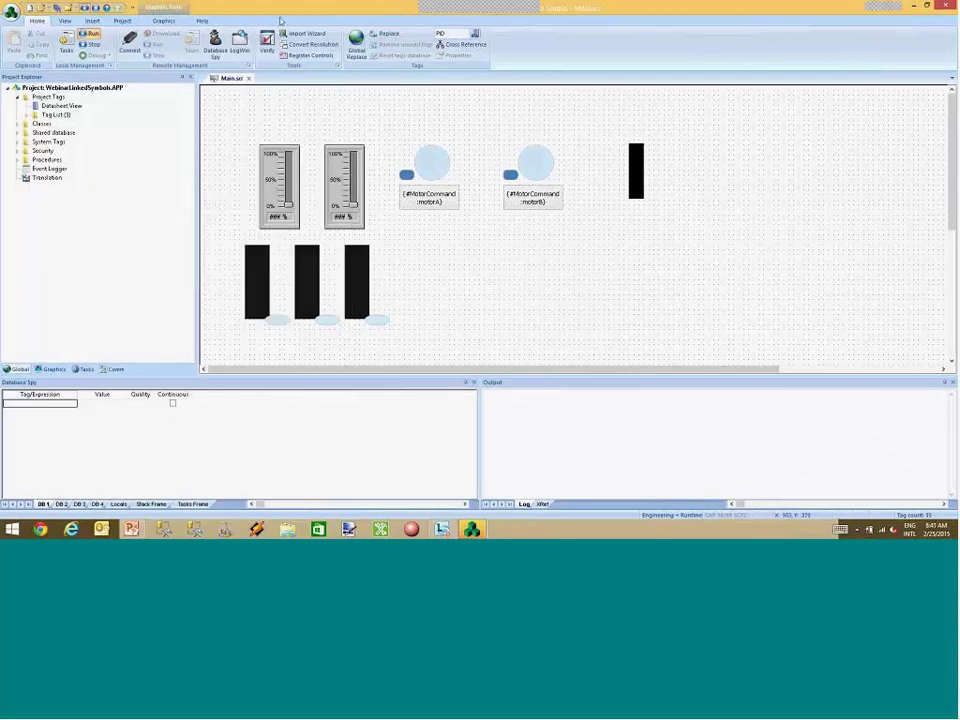
Insert a second instance of the MyPID project symbol on the Main screen to the right of the first, at about X 539, Y 323.
{"action": "left_click", "coordinate": [163, 21]}
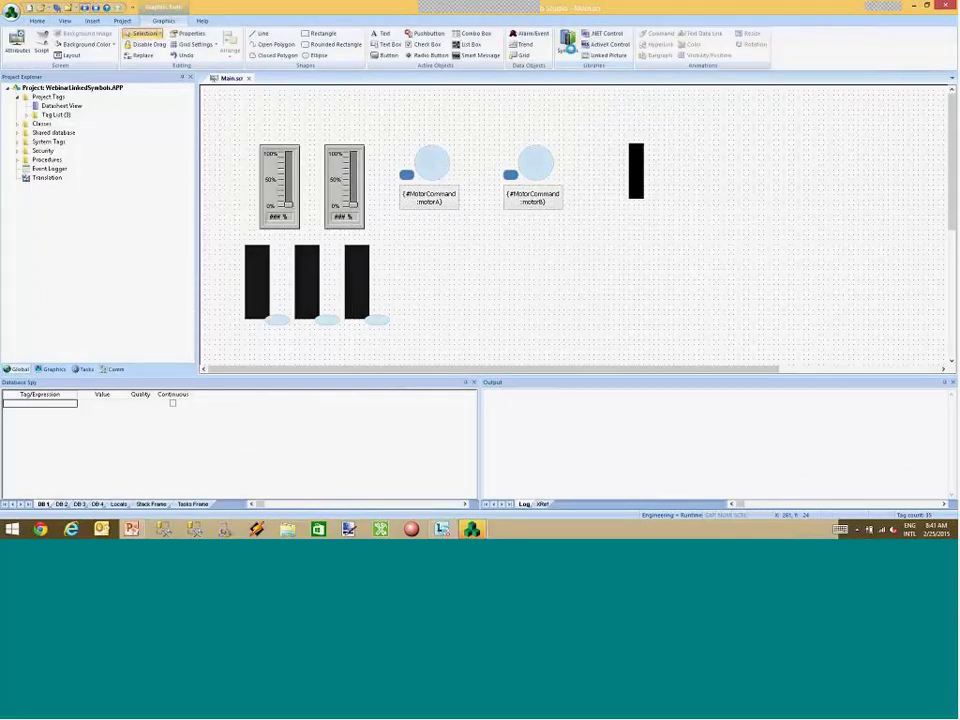
{"action": "left_click", "coordinate": [567, 40]}
{"action": "left_click", "coordinate": [239, 97]}
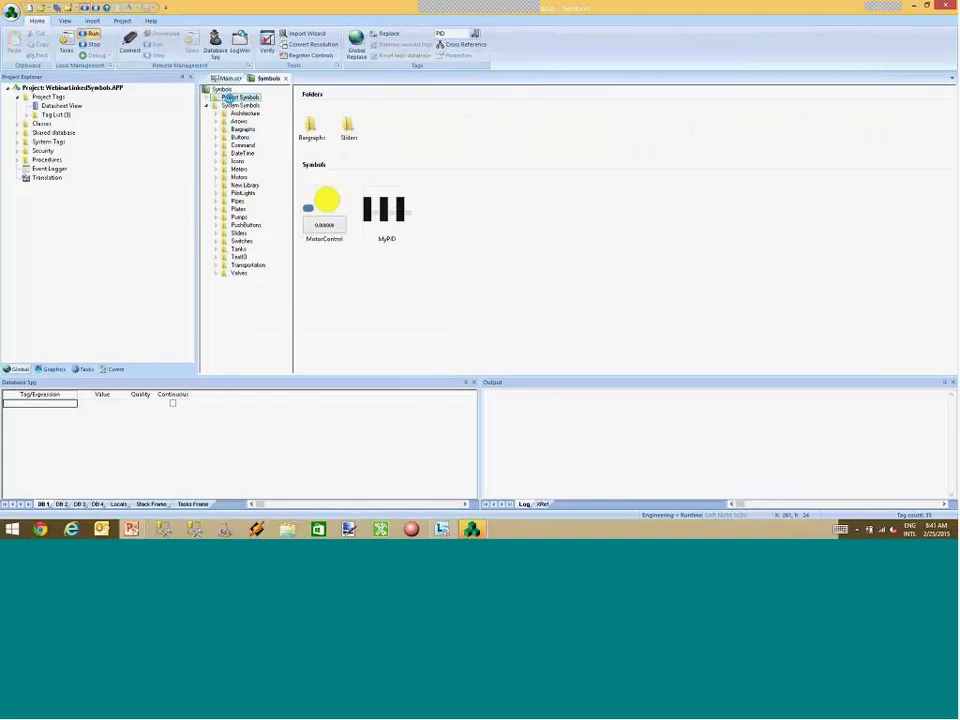
{"action": "double_click", "coordinate": [388, 215]}
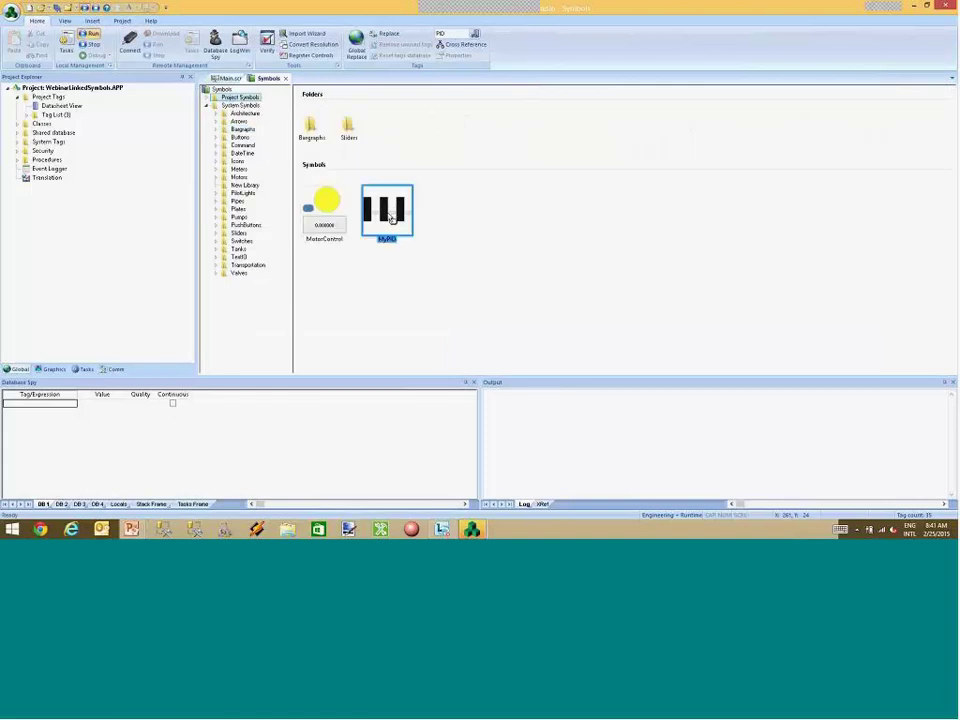
{"action": "left_click", "coordinate": [471, 253]}
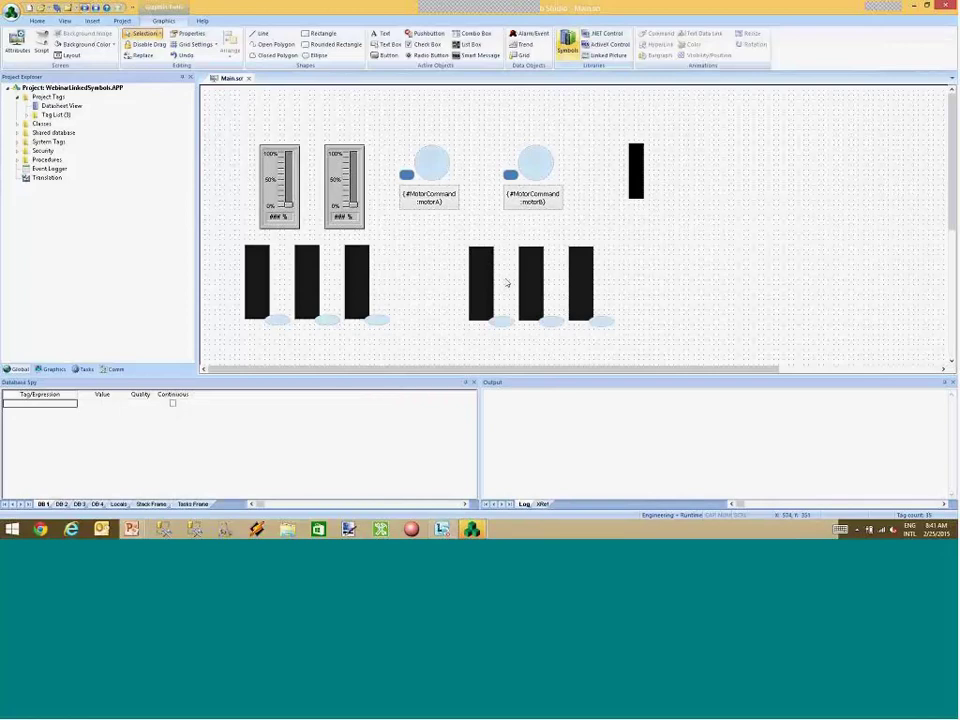
Set the MyPIDProperty value of the second MyPID instance to PID[2].
{"action": "double_click", "coordinate": [508, 283]}
{"action": "left_click", "coordinate": [268, 206]}
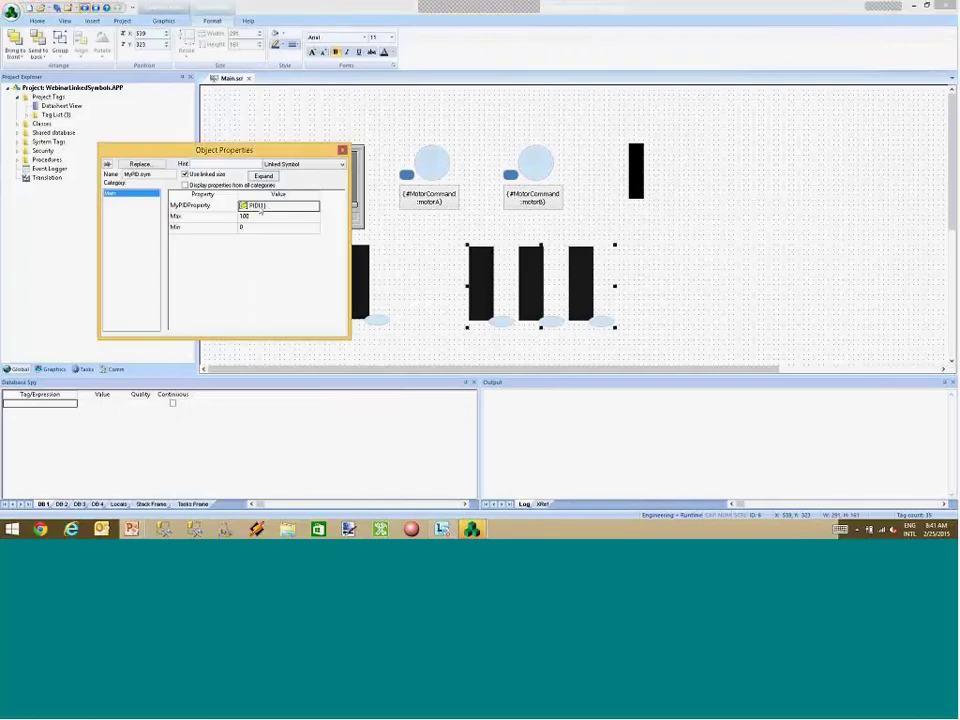
{"action": "key", "text": "BackSpace"}
{"action": "key", "text": "BackSpace"}
{"action": "type", "text": "2]"}
{"action": "key", "text": "Tab"}
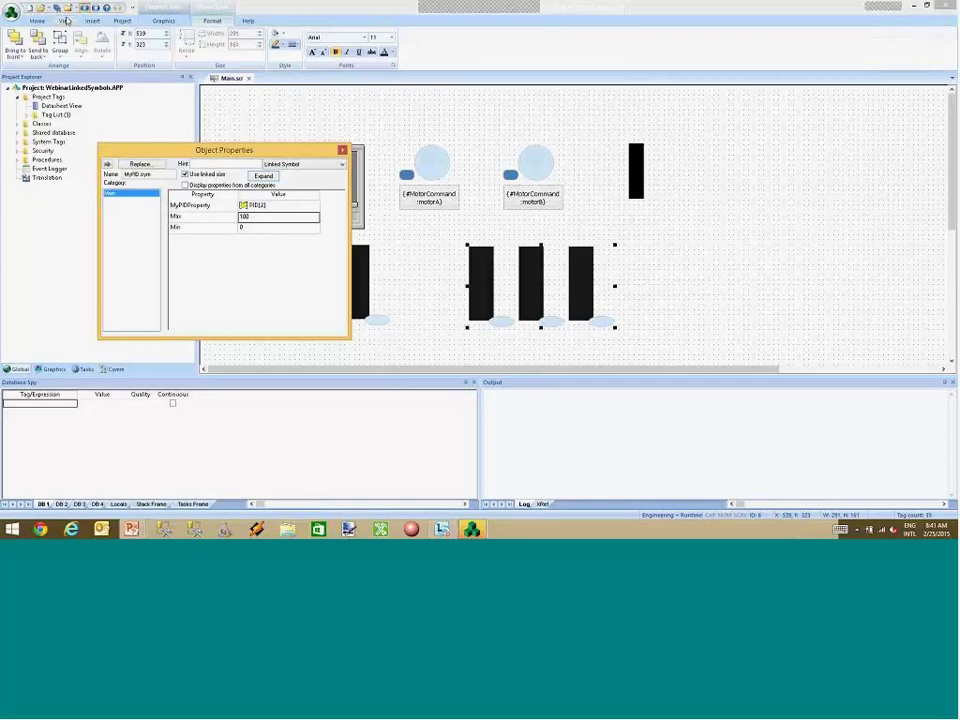
Open the MyPID linked symbol for editing and enable Slider/Gestures on the first ellipse.
{"action": "right_click", "coordinate": [485, 279]}
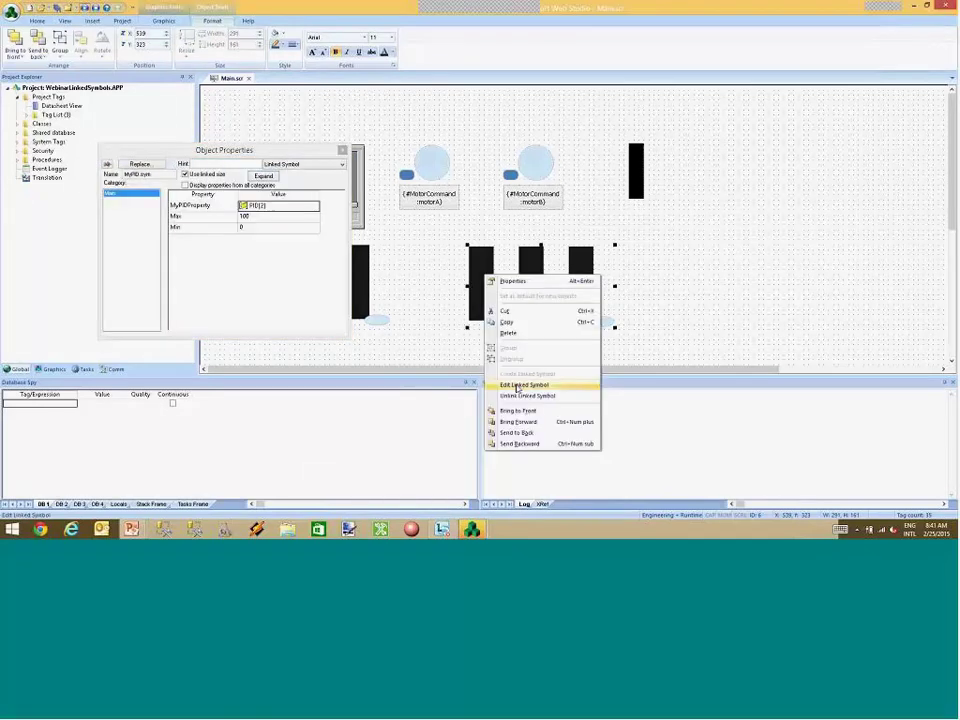
{"action": "left_click", "coordinate": [517, 386]}
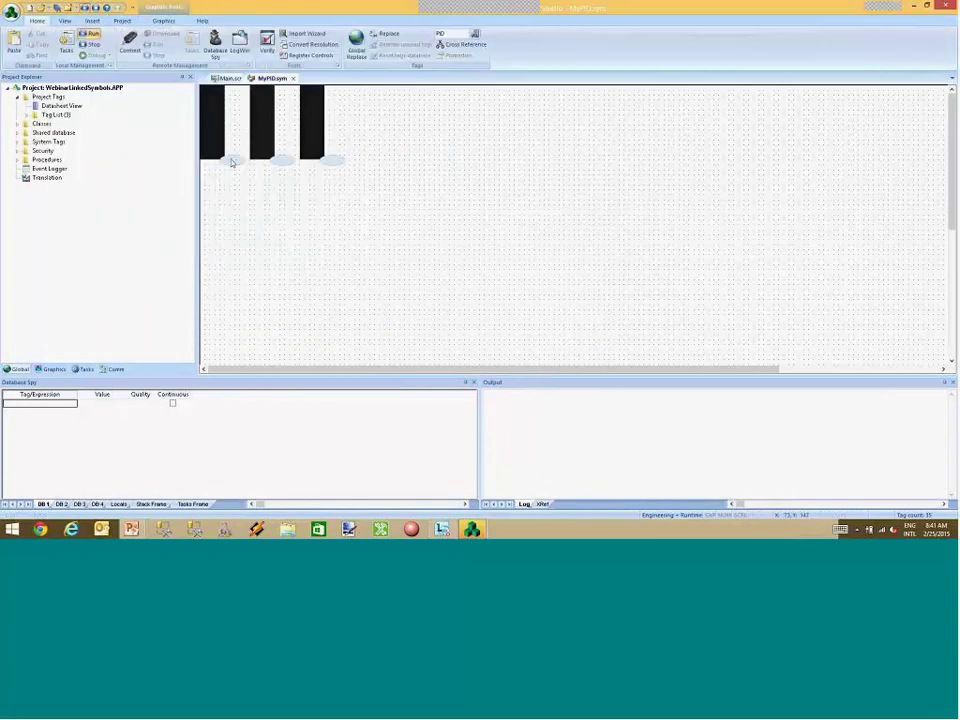
{"action": "double_click", "coordinate": [231, 162]}
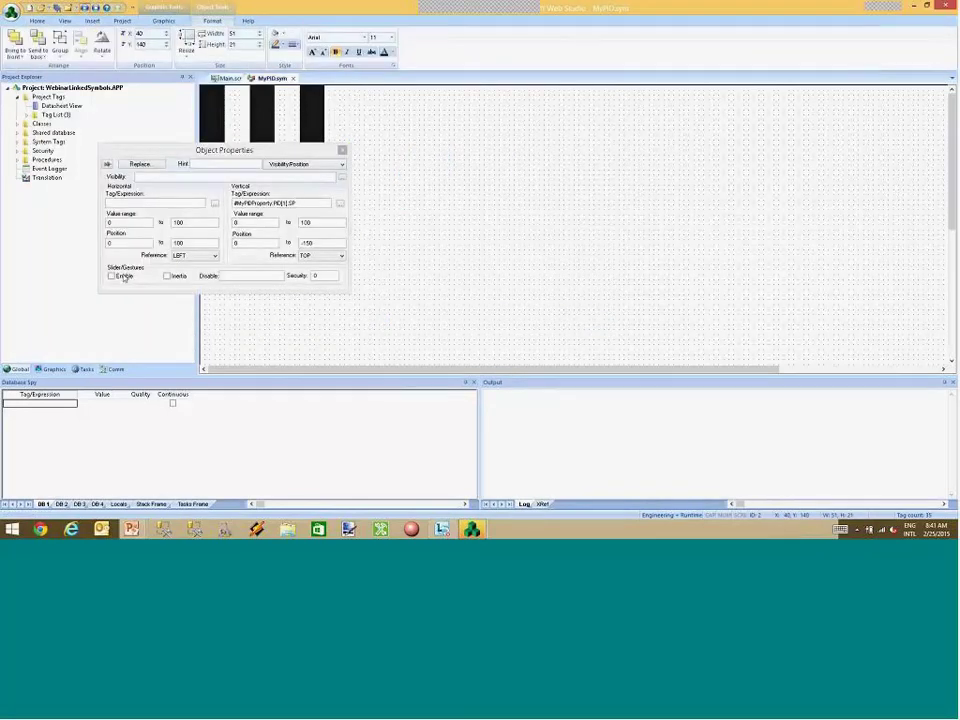
{"action": "left_click", "coordinate": [112, 276]}
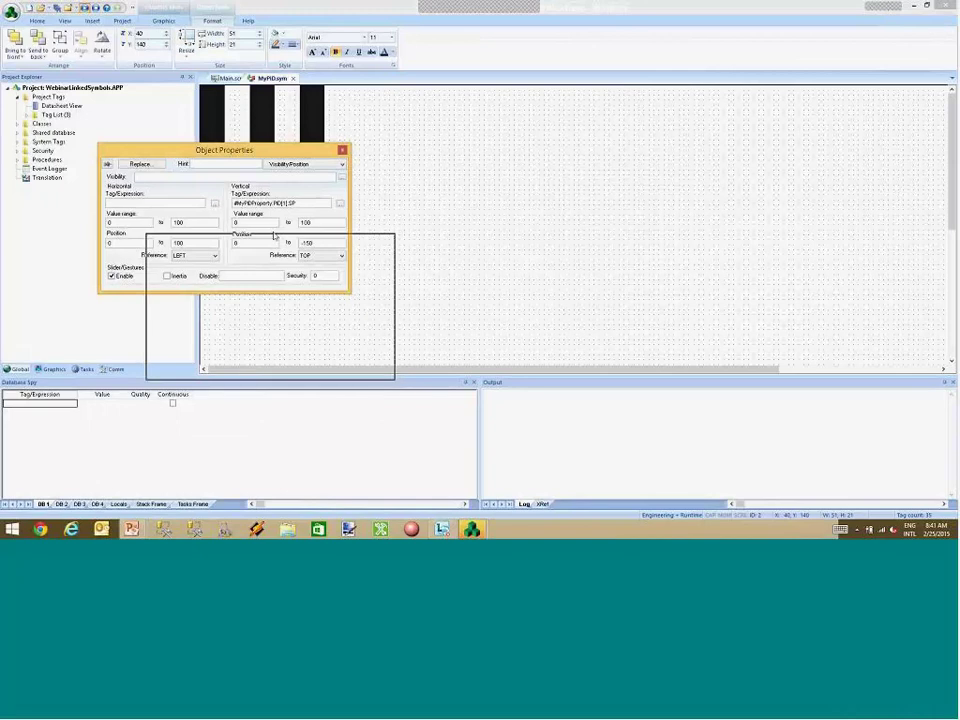
Enable Slider/Gestures on the second and third ellipses, and close MyPID.sym with its changes saved.
{"action": "left_click_drag", "start_coordinate": [274, 235], "coordinate": [275, 236]}
{"action": "left_click", "coordinate": [282, 160]}
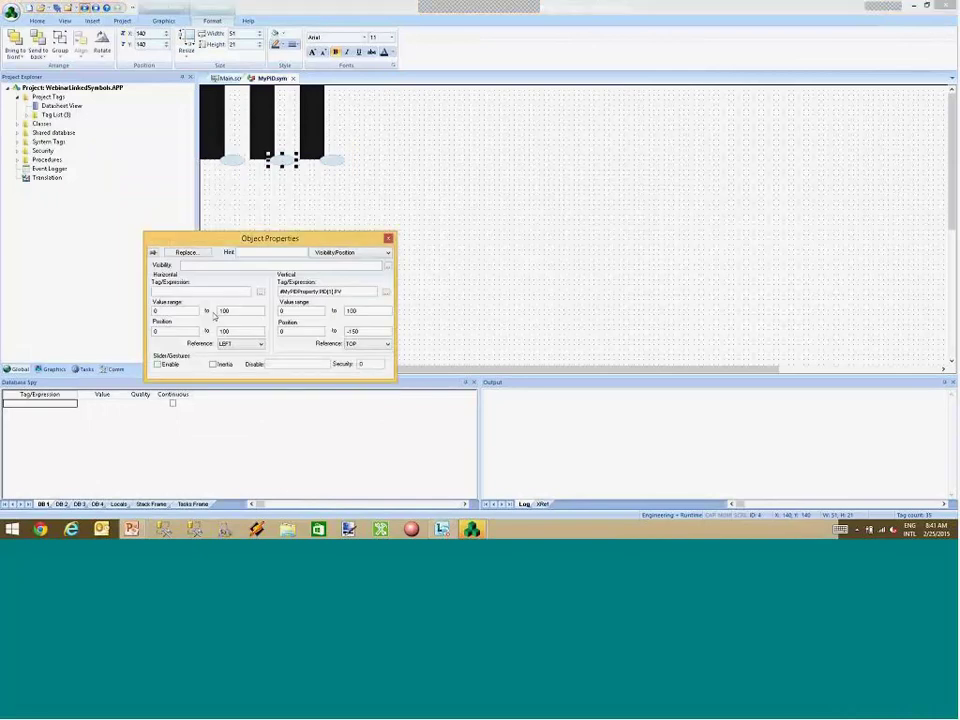
{"action": "left_click", "coordinate": [332, 160]}
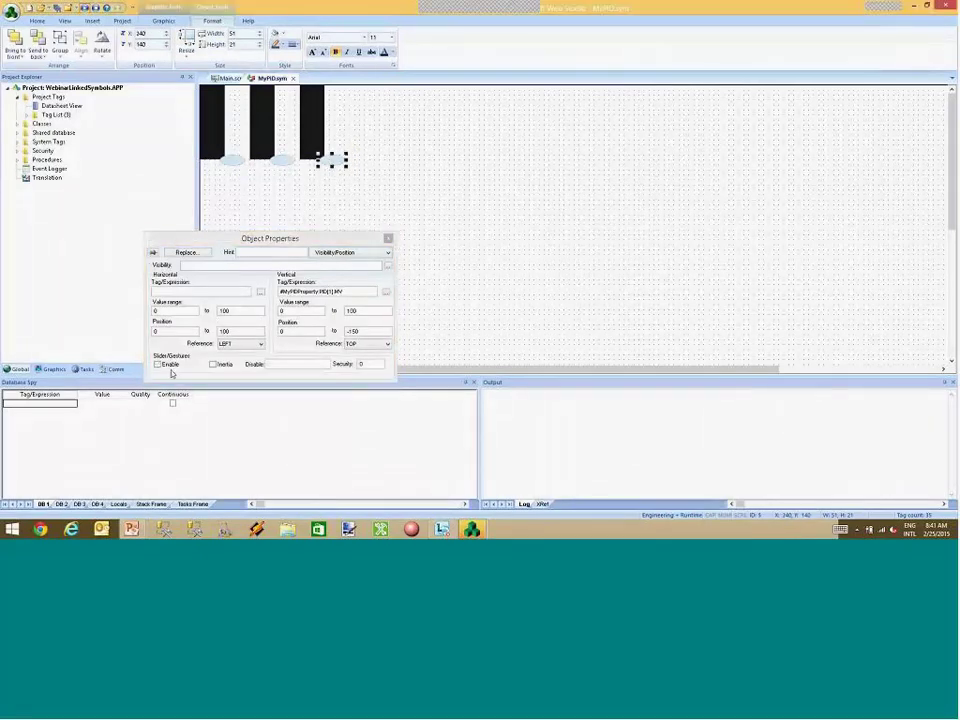
{"action": "left_click", "coordinate": [171, 367]}
{"action": "left_click", "coordinate": [293, 78]}
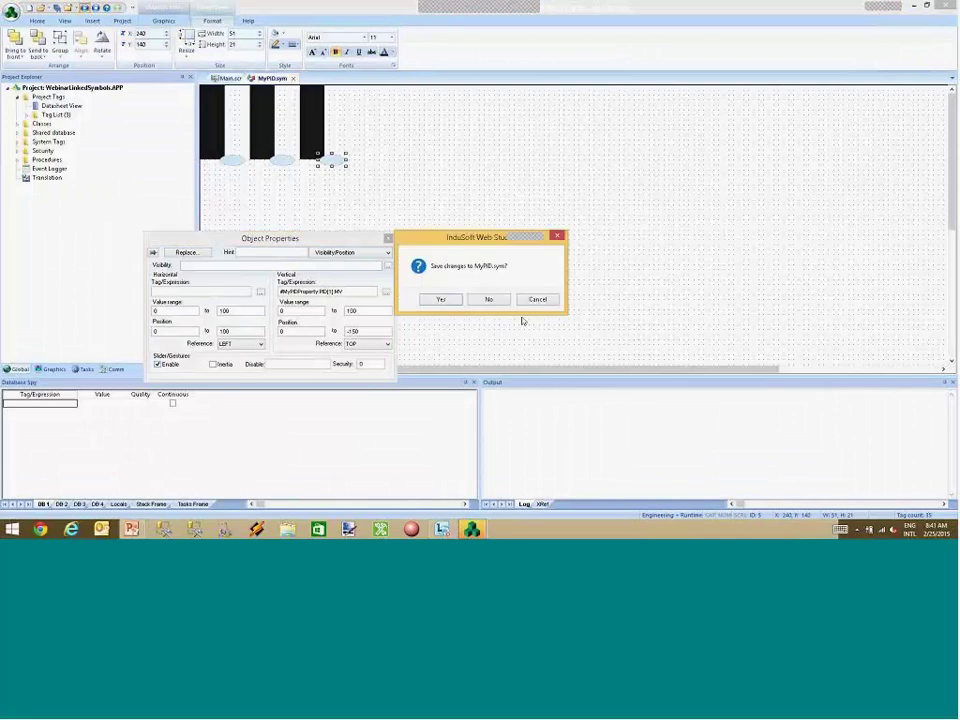
{"action": "left_click", "coordinate": [447, 300]}
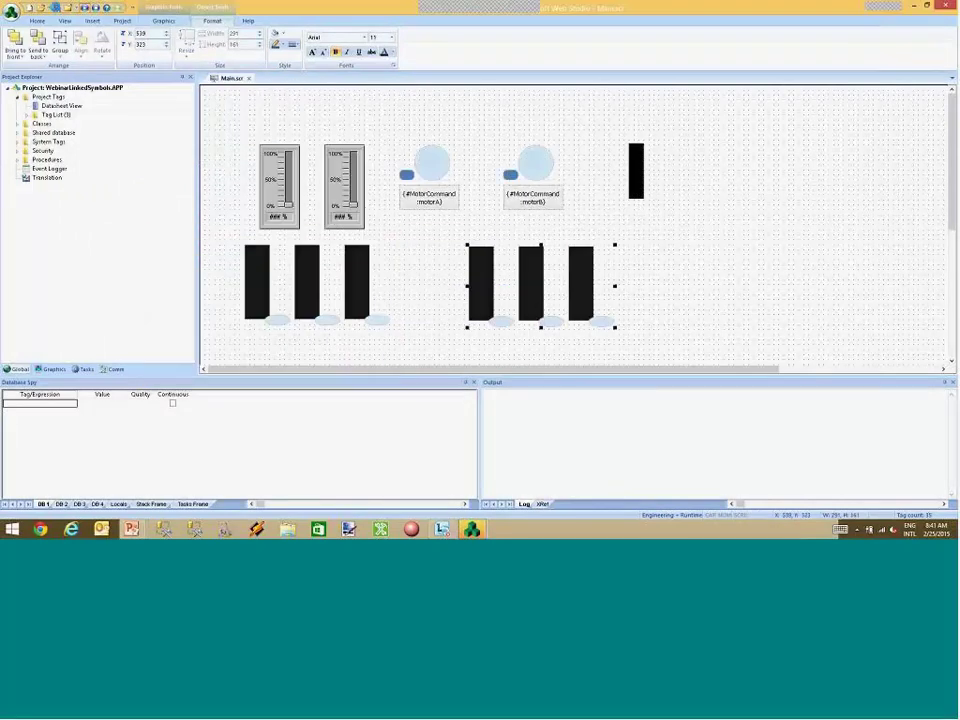
Switch to the runtime viewer and raise the first PID symbol's three ellipse sliders to different levels.
{"action": "key", "text": "alt+Tab"}
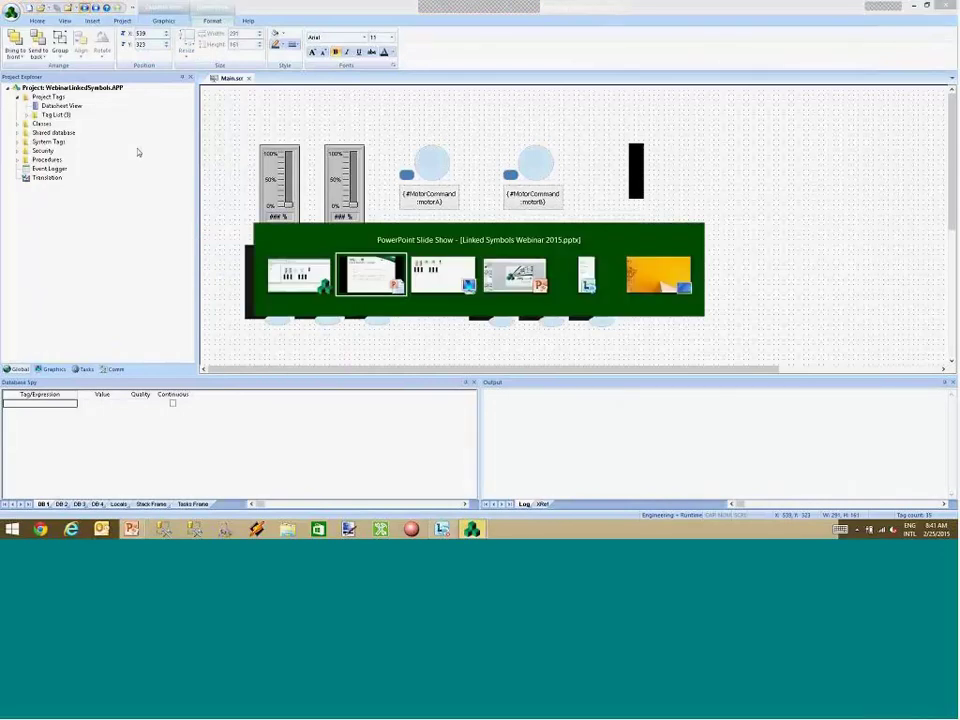
{"action": "key", "text": "alt+Tab"}
{"action": "left_click_drag", "start_coordinate": [82, 235], "coordinate": [84, 190]}
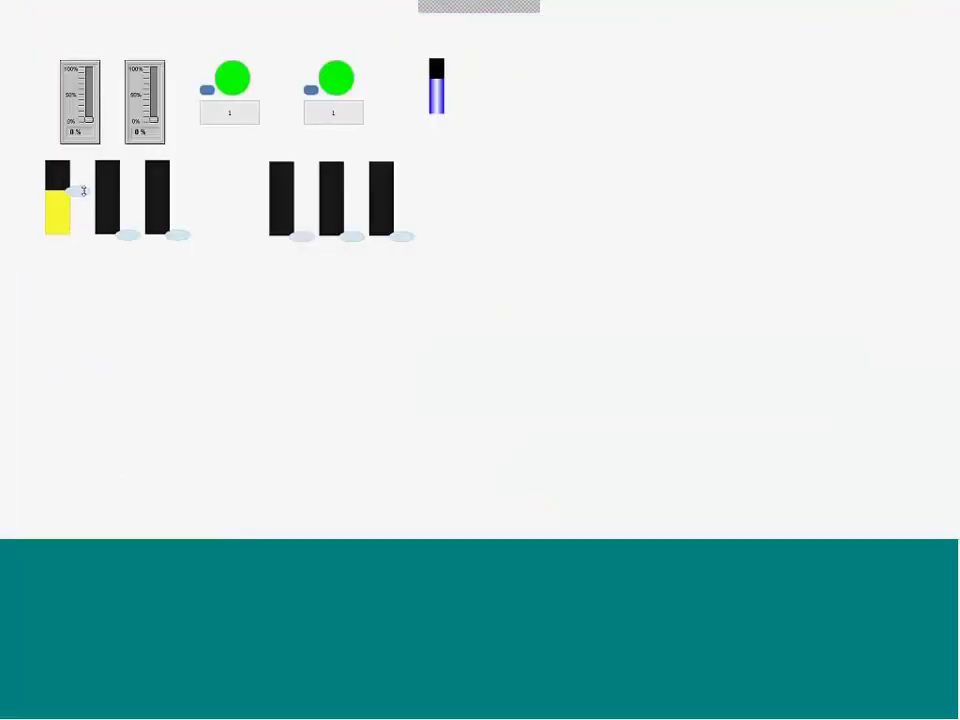
{"action": "left_click_drag", "start_coordinate": [128, 235], "coordinate": [178, 176]}
Raise the second PID symbol's three ellipse sliders to different levels, and switch to the PowerPoint slide show.
{"action": "left_click_drag", "start_coordinate": [301, 236], "coordinate": [303, 212]}
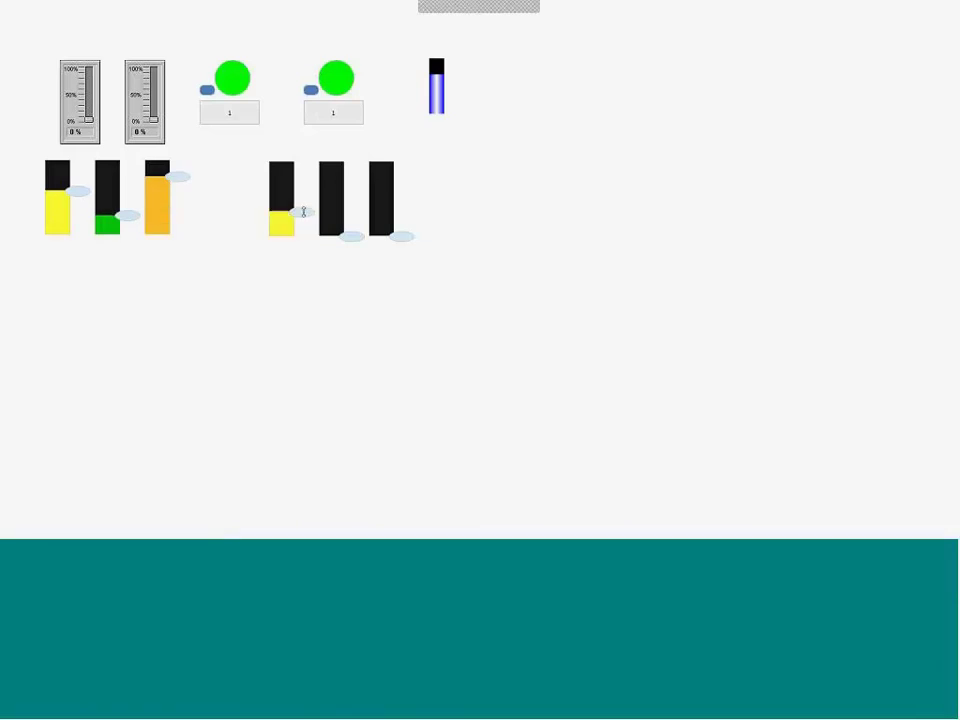
{"action": "left_click_drag", "start_coordinate": [351, 236], "coordinate": [351, 175]}
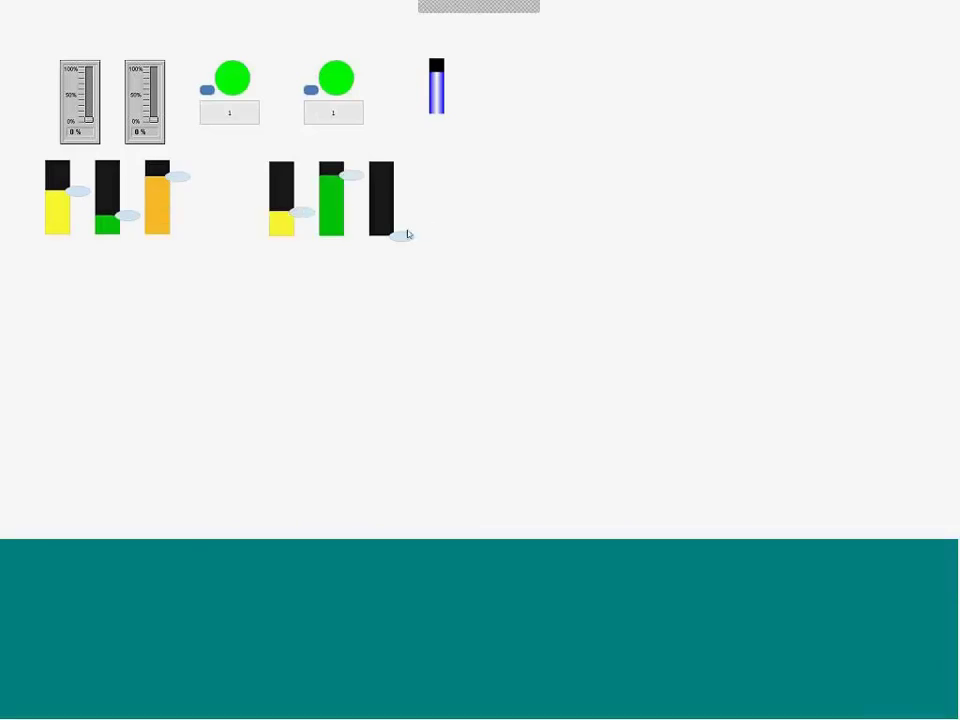
{"action": "mouse_move", "coordinate": [401, 235]}
{"action": "left_mouse_down"}
{"action": "mouse_move", "coordinate": [401, 189]}
{"action": "mouse_move", "coordinate": [402, 220]}
{"action": "left_mouse_up"}
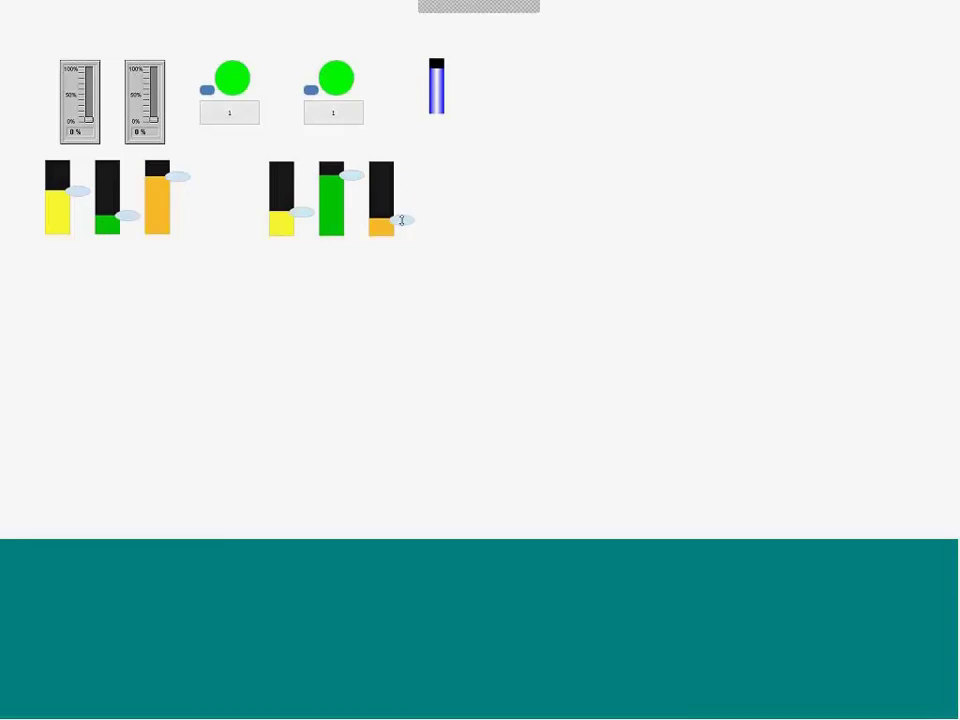
{"action": "key", "text": "alt+Tab"}
{"action": "key", "text": "alt+Tab"}
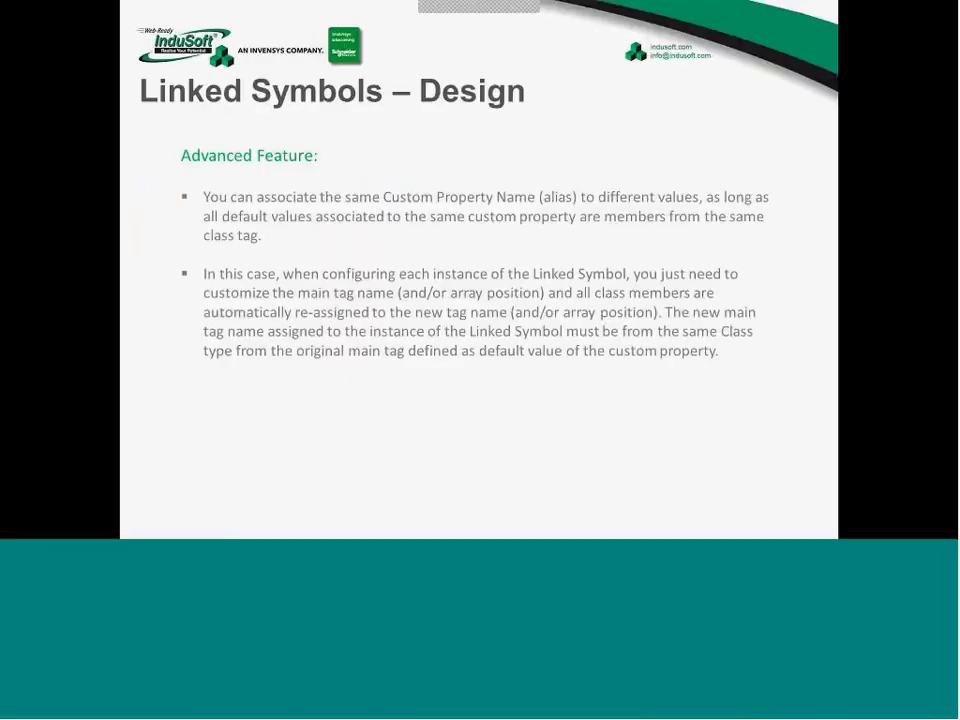
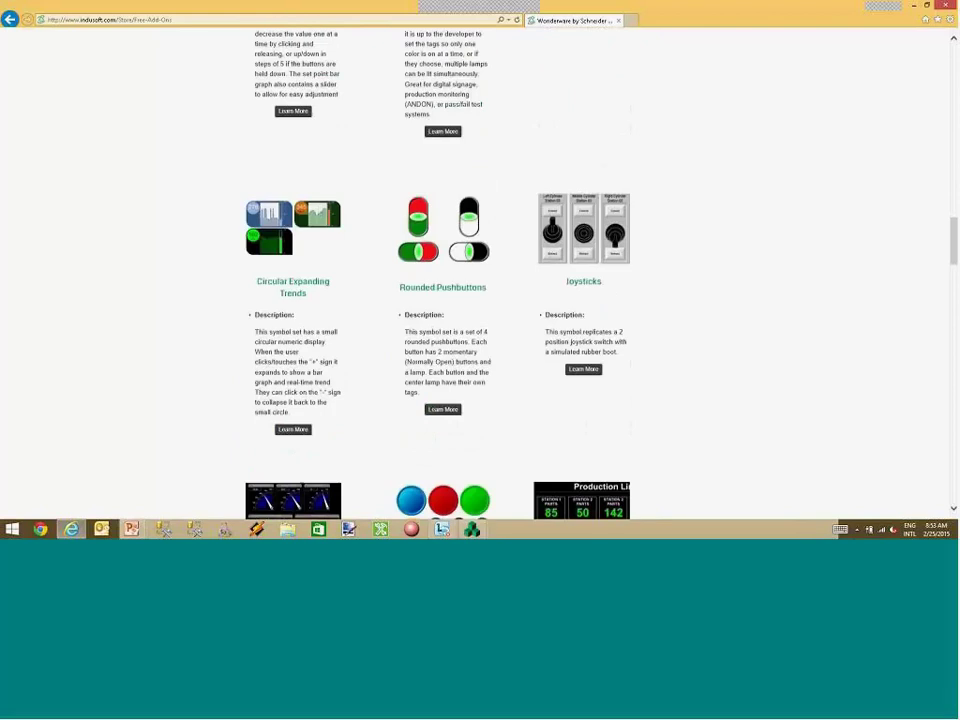
Browse the remaining symbol sets on the InduSoft Free Add-Ons page down to its end.
{"action": "scroll", "coordinate": [797, 266], "scroll_direction": "down", "scroll_amount": 5}
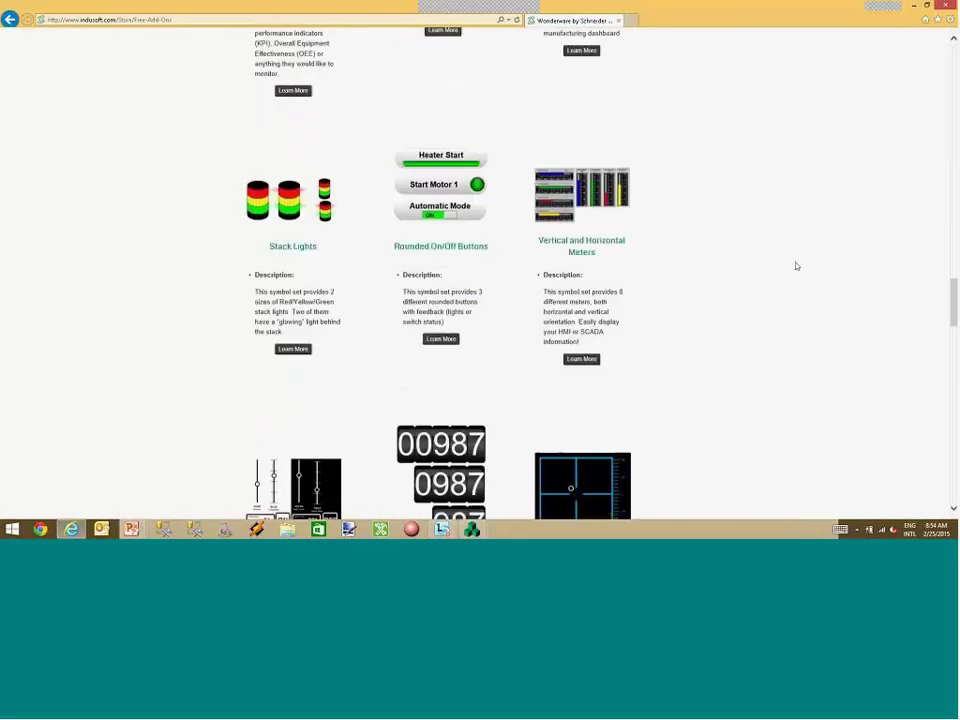
{"action": "scroll", "coordinate": [797, 266], "scroll_direction": "down", "scroll_amount": 6}
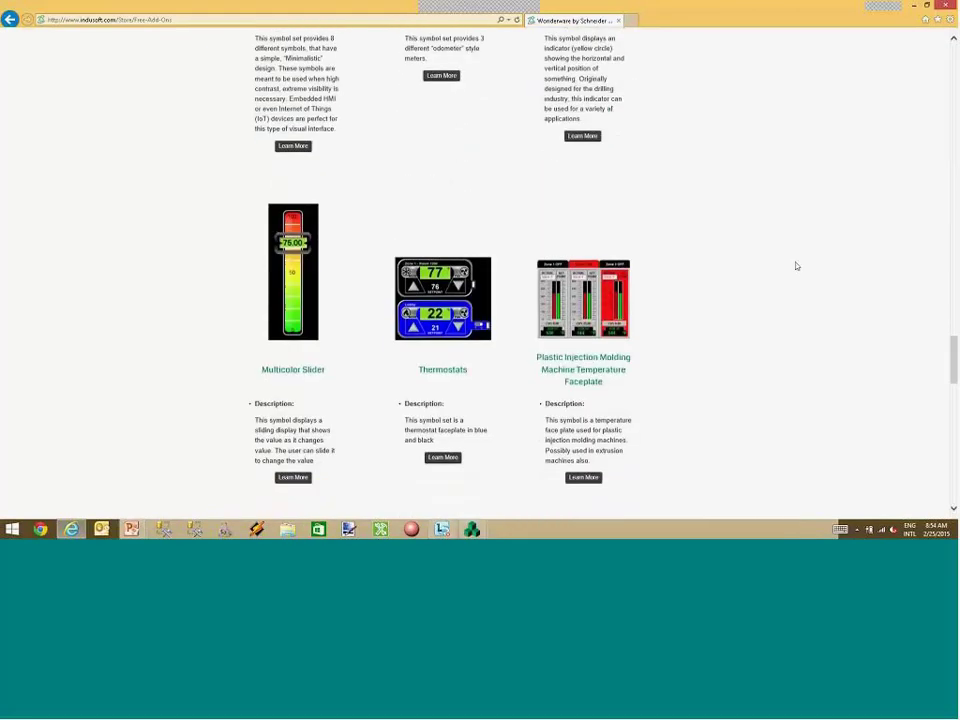
{"action": "scroll", "coordinate": [797, 266], "scroll_direction": "down", "scroll_amount": 7}
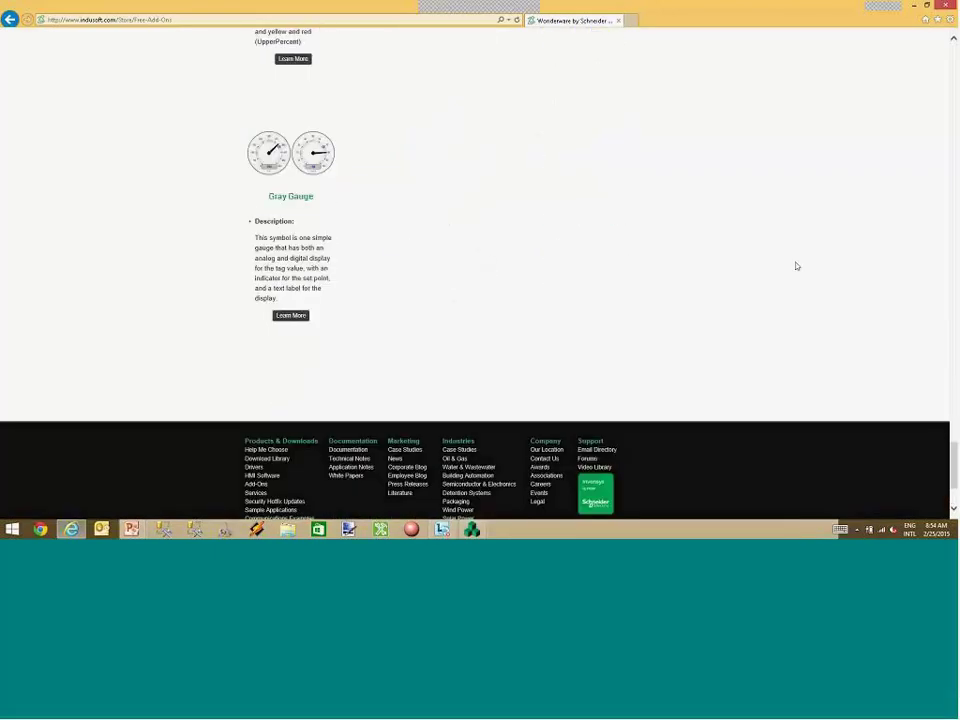
Switch back to the PowerPoint slide show and advance to the Q & A slide.
{"action": "key", "text": "alt+Tab"}
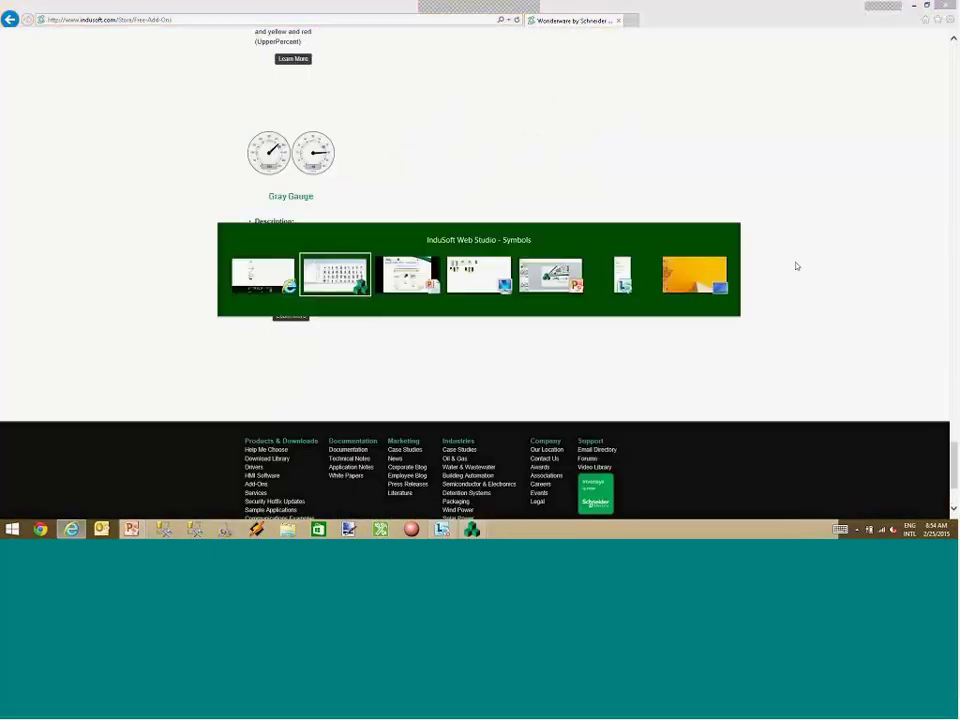
{"action": "key", "text": "alt+shift+Tab"}
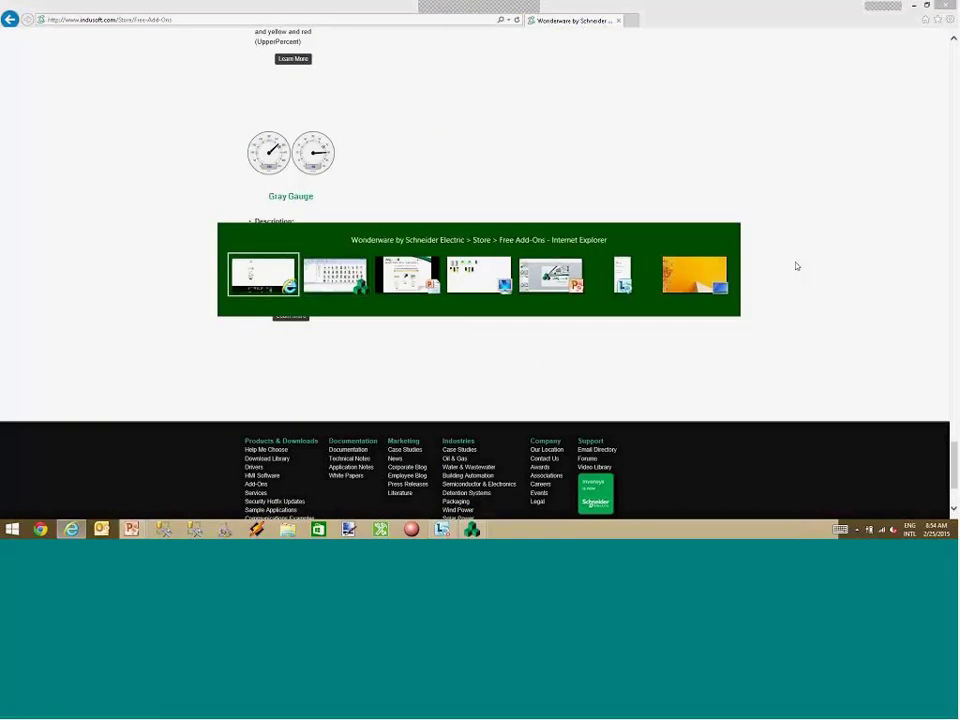
{"action": "key", "text": "alt+Tab"}
{"action": "key", "text": "alt+Tab"}
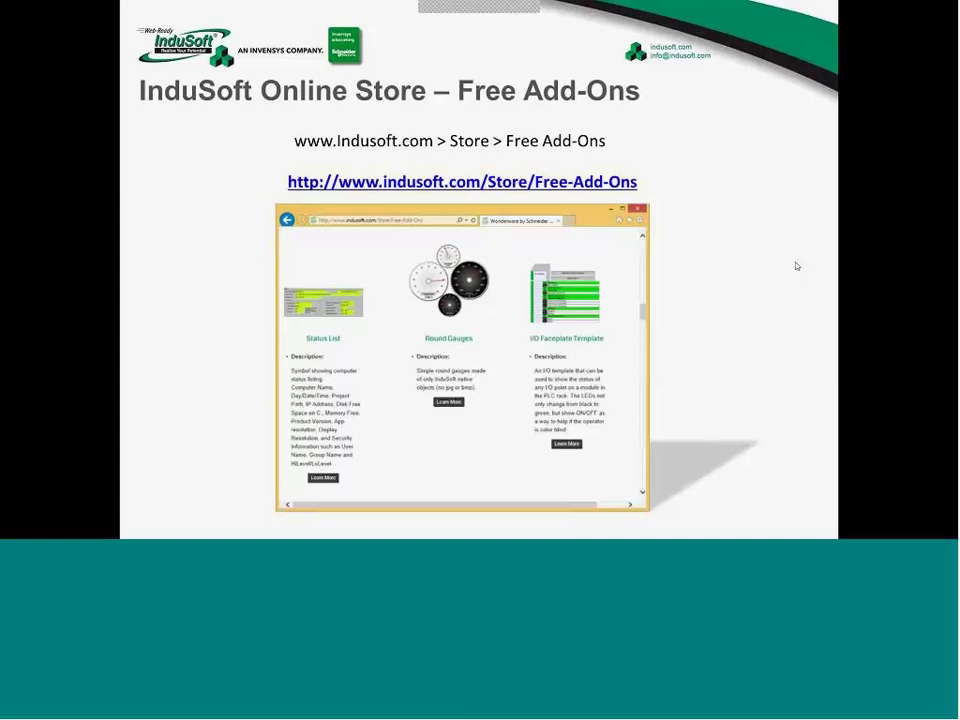
{"action": "left_click", "coordinate": [797, 266]}
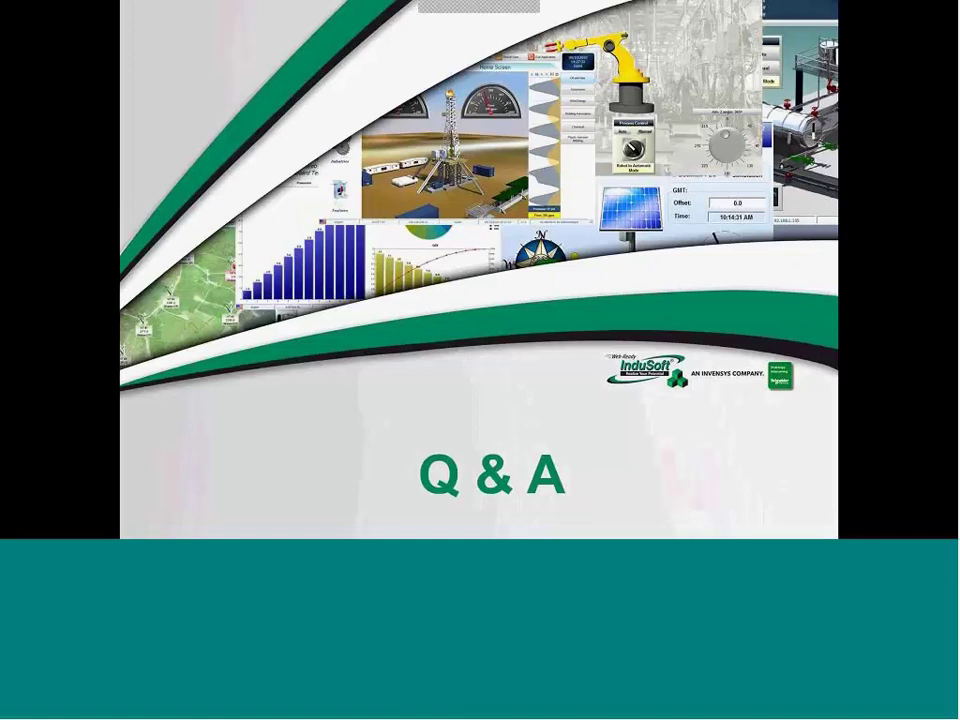
{"action": "mouse_move", "coordinate": [484, 12]}
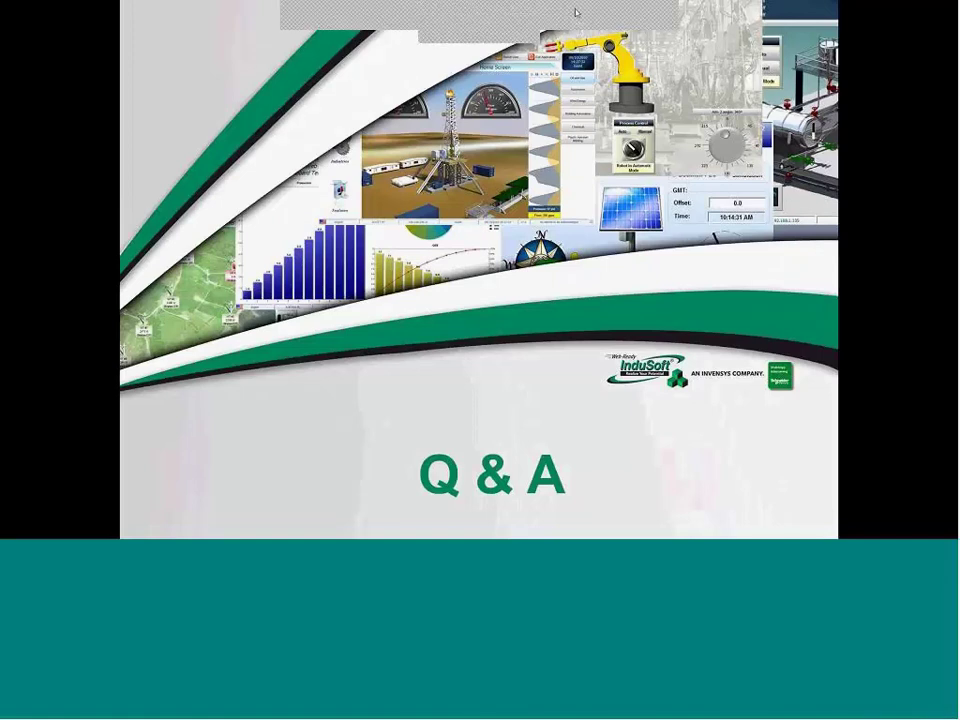
{"action": "left_click", "coordinate": [577, 12]}
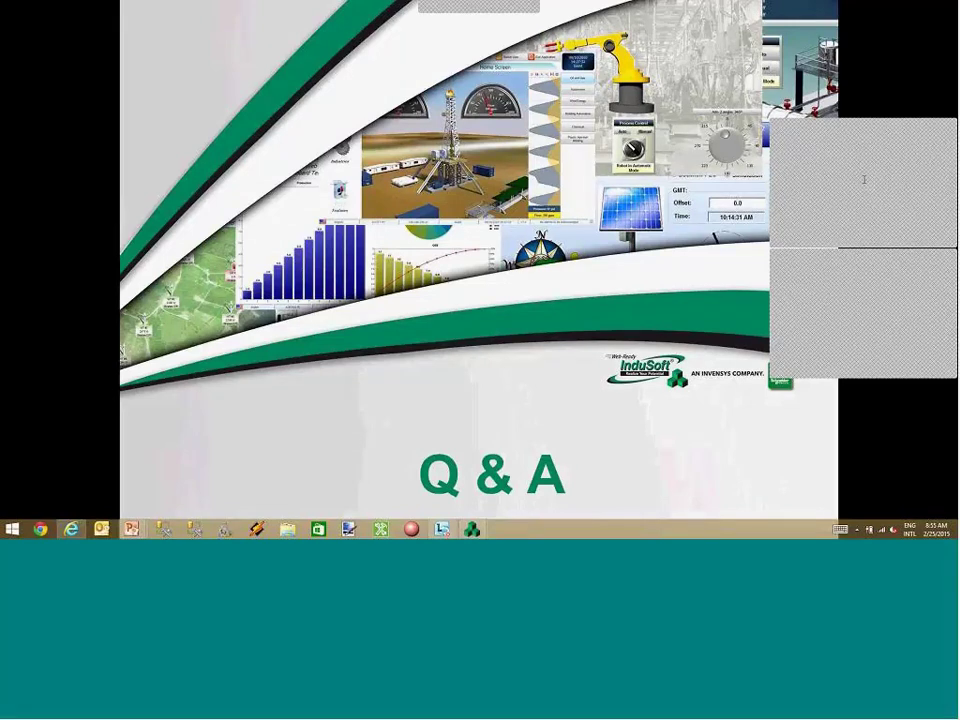
Switch to InduSoft Web Studio and close the Symbols library so the Main screen is shown.
{"action": "key", "text": "alt+Tab"}
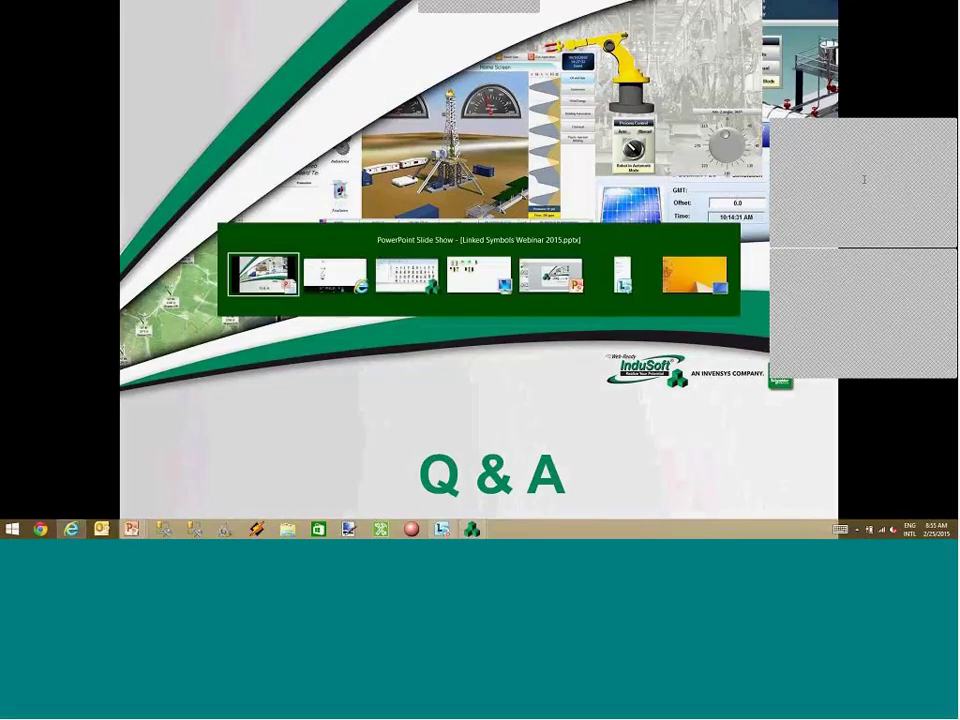
{"action": "key", "text": "Tab"}
{"action": "key", "text": "Tab"}
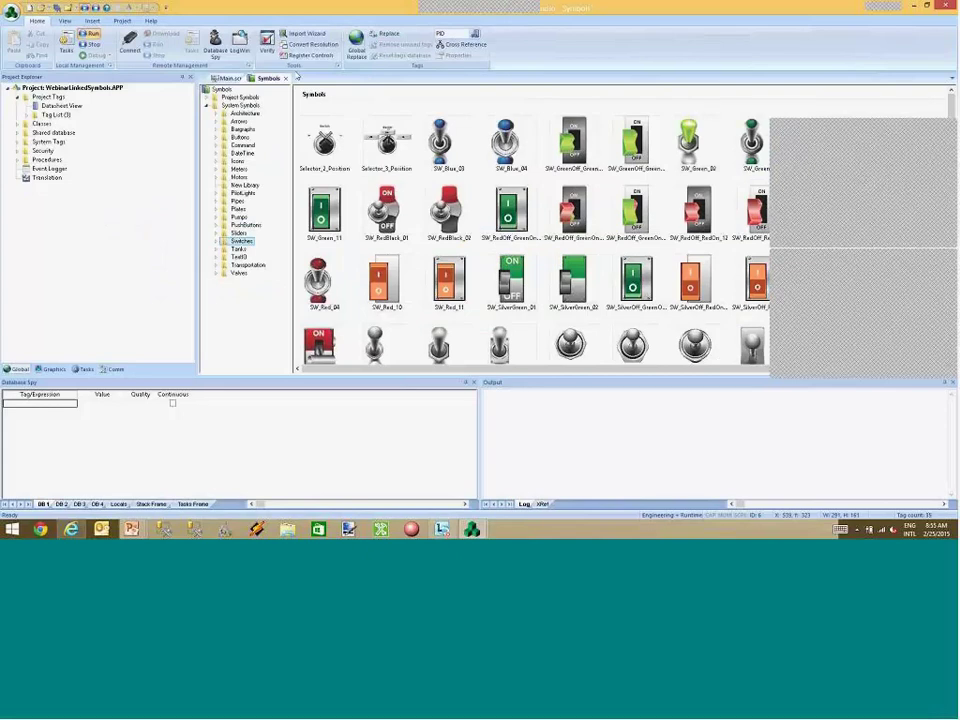
{"action": "left_click", "coordinate": [285, 78]}
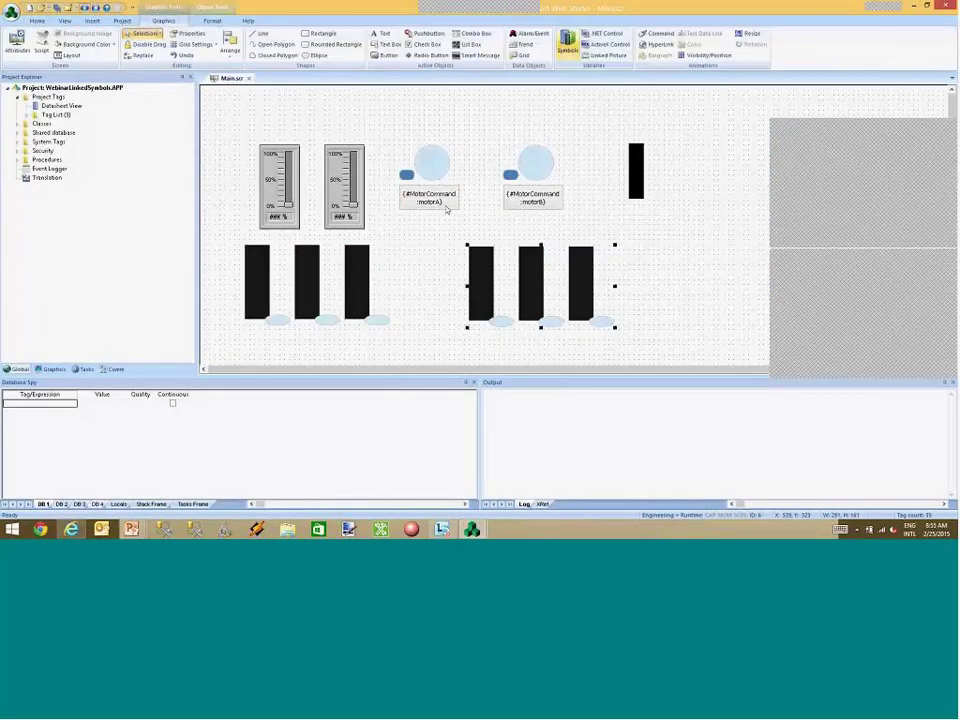
Open the motorA linked symbol for editing and show the command properties of its MotorCommand button.
{"action": "left_click", "coordinate": [433, 170]}
{"action": "right_click", "coordinate": [433, 170]}
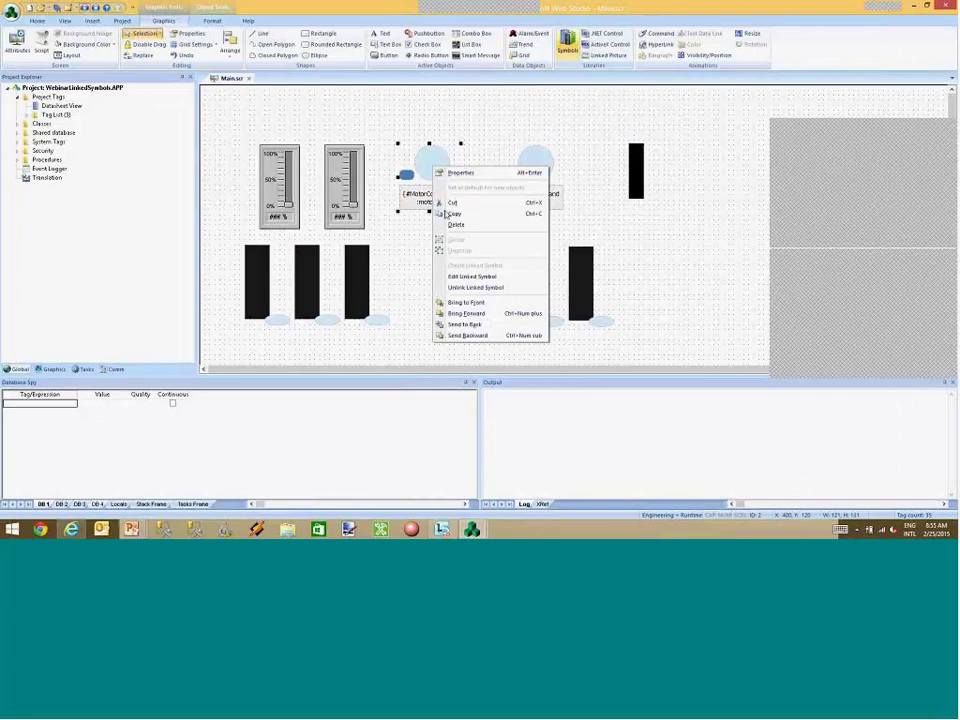
{"action": "left_click", "coordinate": [461, 279]}
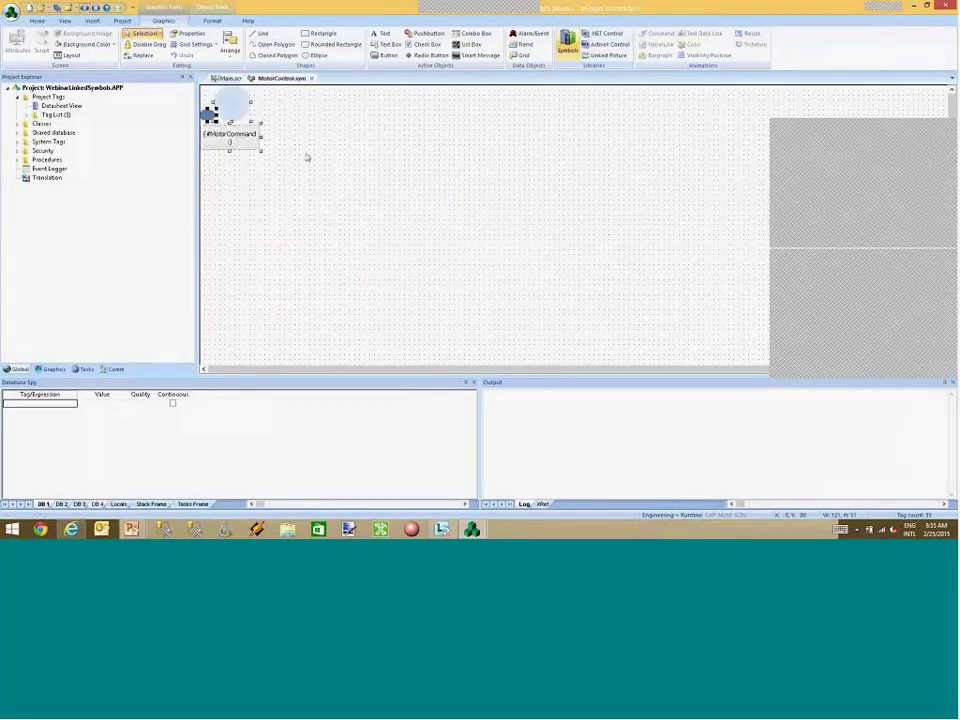
{"action": "left_click", "coordinate": [227, 140]}
{"action": "double_click", "coordinate": [227, 141]}
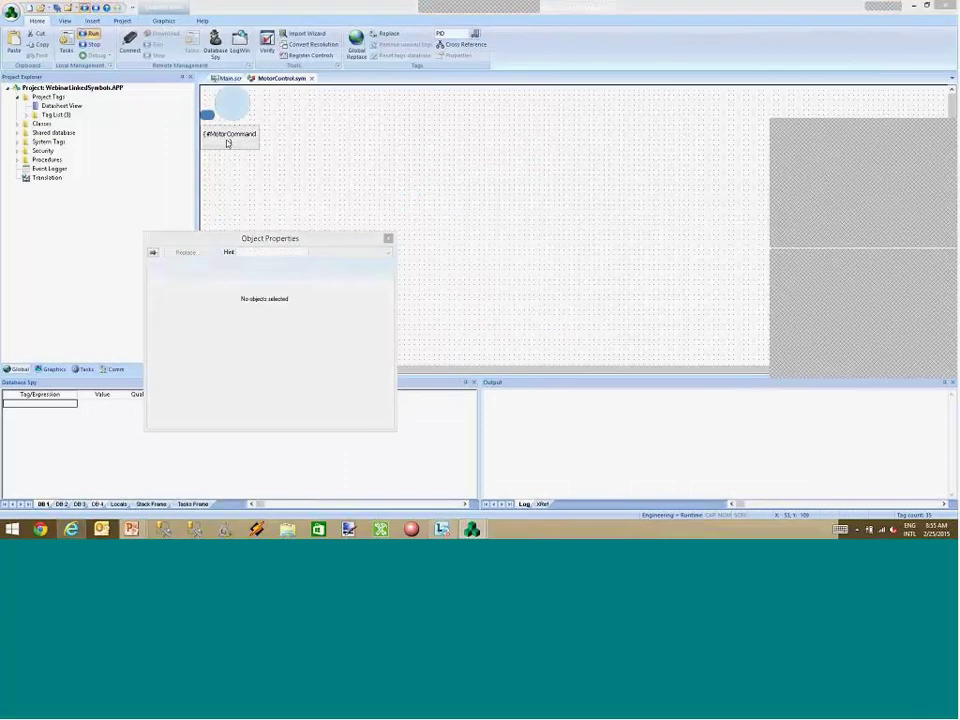
{"action": "double_click", "coordinate": [233, 141]}
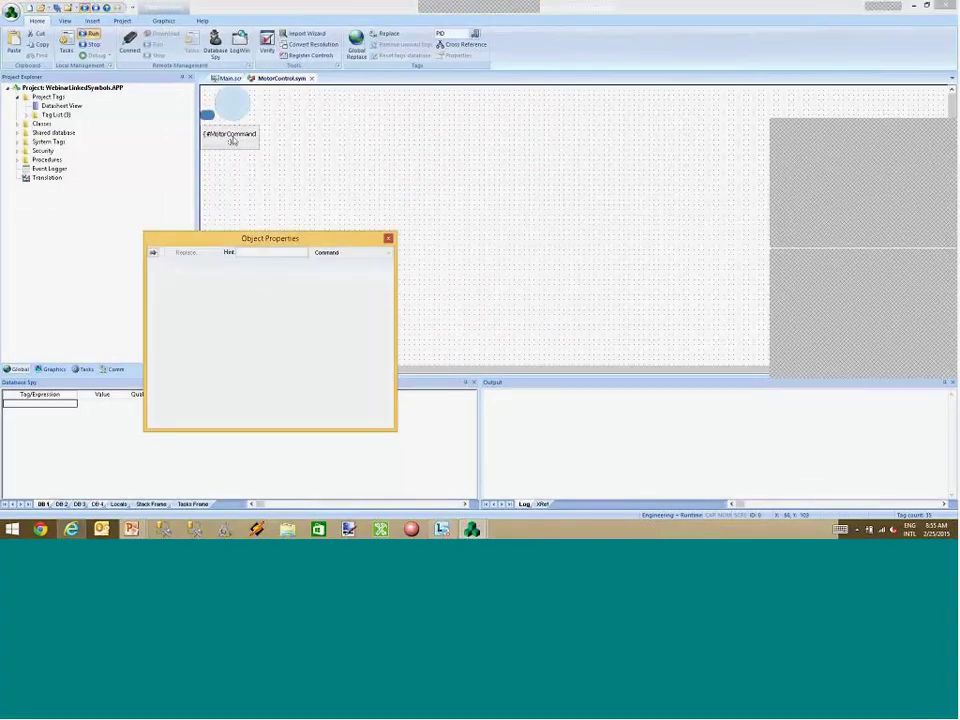
{"action": "left_click", "coordinate": [233, 141]}
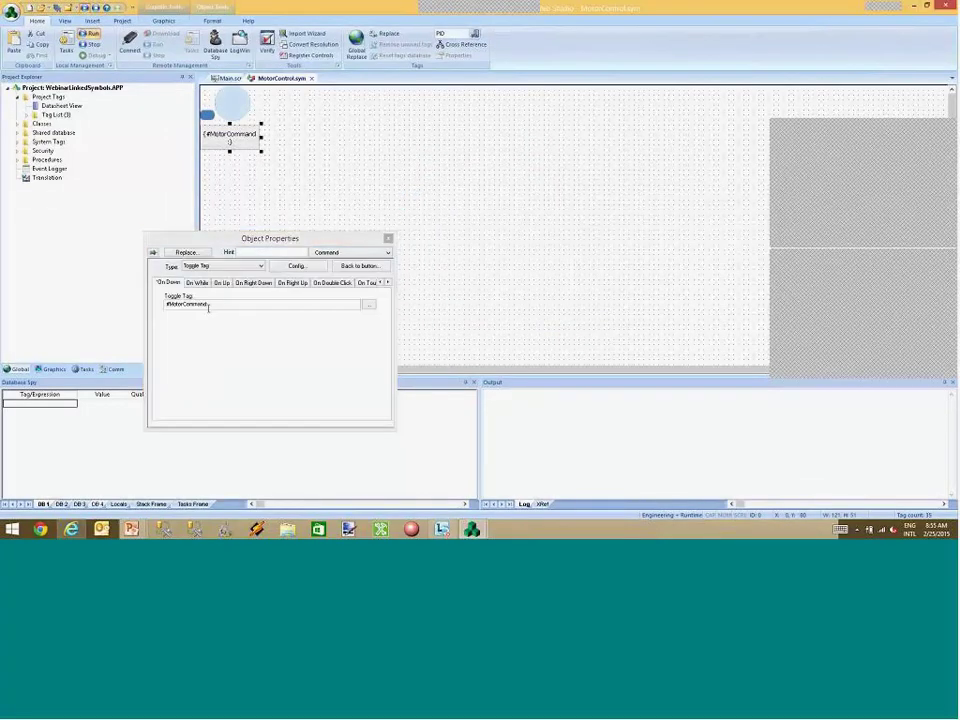
Remove the #MotorCommand: toggle tag from the button's On Down command and change the command type to VBScript.
{"action": "left_click_drag", "start_coordinate": [211, 305], "coordinate": [165, 304]}
{"action": "key", "text": "ctrl+c"}
{"action": "key", "text": "BackSpace"}
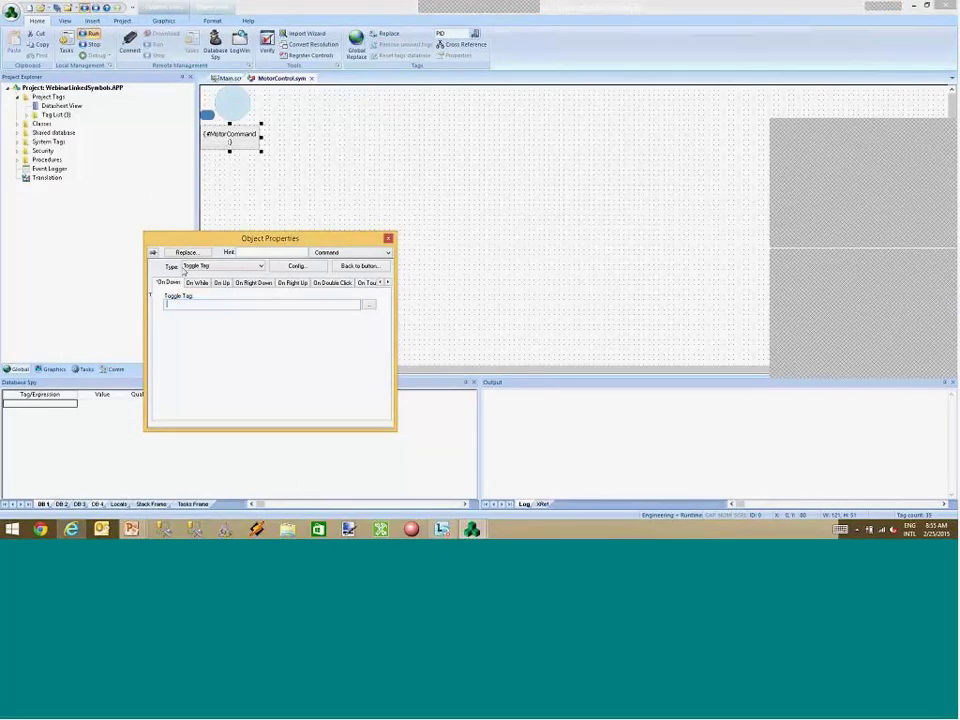
{"action": "left_click", "coordinate": [192, 267]}
{"action": "left_click", "coordinate": [193, 282]}
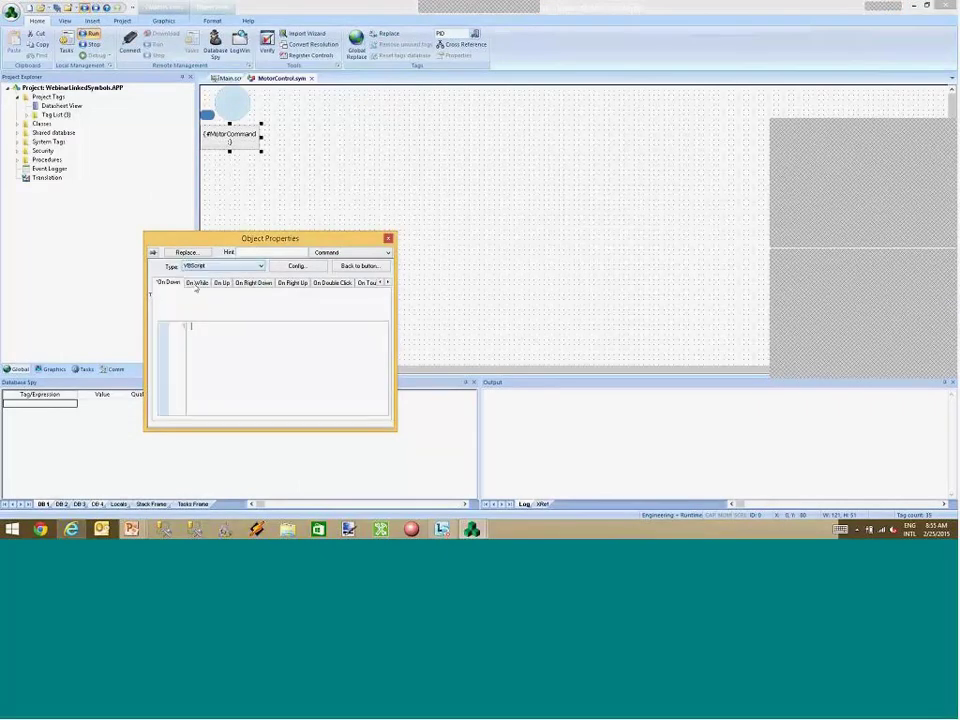
Start the On Down script with the line "If $#MotorCommand: = 0 Then".
{"action": "left_click", "coordinate": [212, 340]}
{"action": "type", "text": "If"}
{"action": "type", "text": "$"}
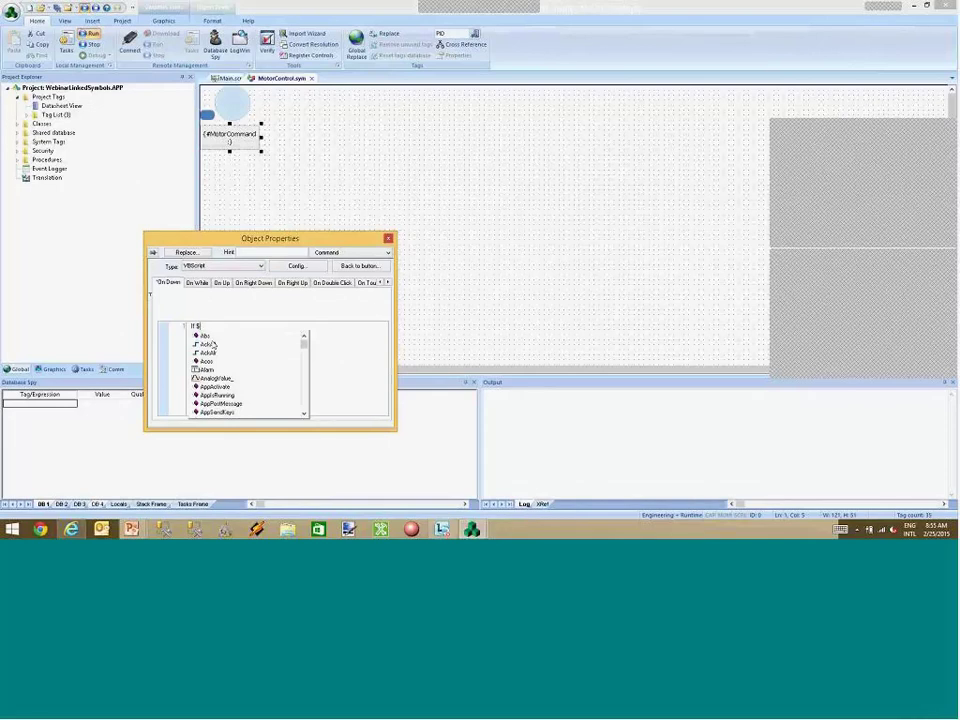
{"action": "key", "text": "ctrl+v"}
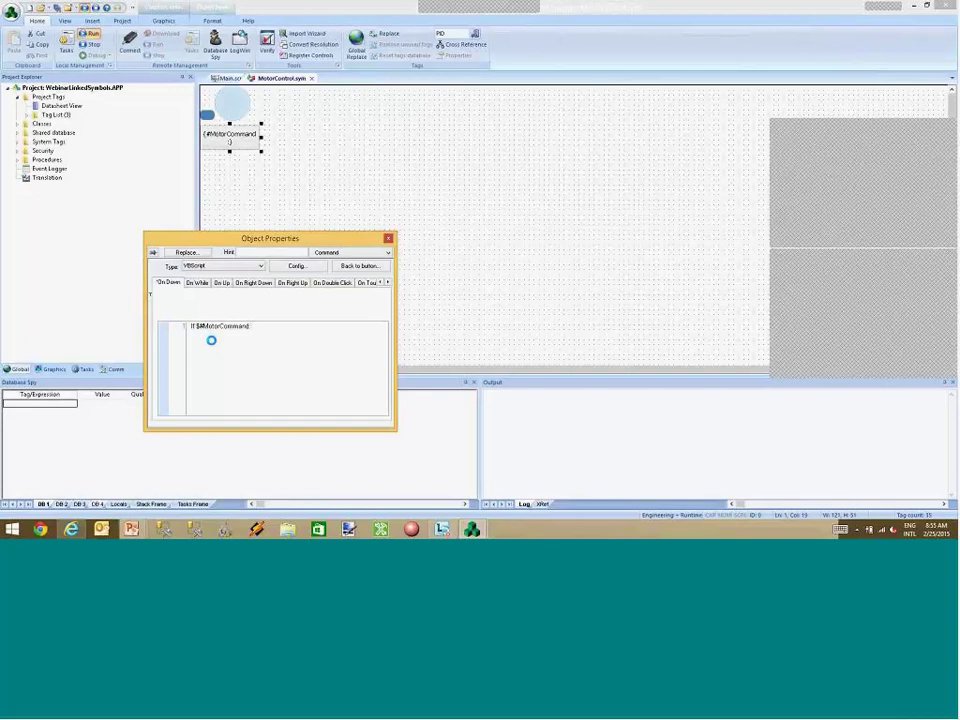
{"action": "type", "text": ": = 0 Then"}
{"action": "key", "text": "Return"}
Add the indented line "$#MotorCommand: = 1" to the If branch, followed by an Else line.
{"action": "key", "text": "Up"}
{"action": "key", "text": "ctrl+shift+Right"}
{"action": "key", "text": "ctrl+c"}
{"action": "key", "text": "Down"}
{"action": "key", "text": "Tab"}
{"action": "key", "text": "ctrl+v"}
{"action": "type", "text": "= 1"}
{"action": "key", "text": "Return"}
{"action": "type", "text": "Else"}
{"action": "key", "text": "Return"}
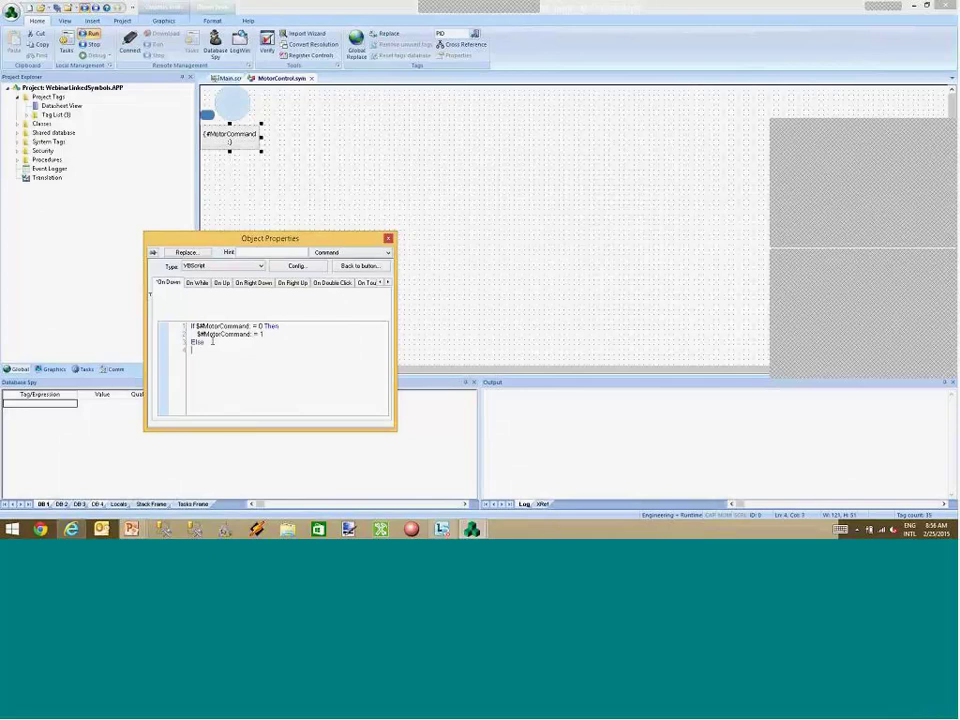
Complete the script with the indented Else-branch line "$#MotorCommand: = 0" and a closing End If.
{"action": "type", "text": "End If"}
{"action": "key", "text": "Up"}
{"action": "key", "text": "Return"}
{"action": "key", "text": "Up"}
{"action": "key", "text": "shift+Up"}
{"action": "key", "text": "Tab"}
{"action": "key", "text": "Down"}
{"action": "key", "text": "Down"}
{"action": "key", "text": "ctrl+v"}
{"action": "key", "text": "Delete"}
{"action": "key", "text": "Up"}
{"action": "key", "text": "End"}
{"action": "key", "text": "BackSpace"}
{"action": "type", "text": "0"}
Highlight the #MotorCommand: reference in the script's second line to examine its syntax.
{"action": "key", "text": "Up"}
{"action": "key", "text": "Up"}
{"action": "key", "text": "Left"}
{"action": "key", "text": "shift+Home"}
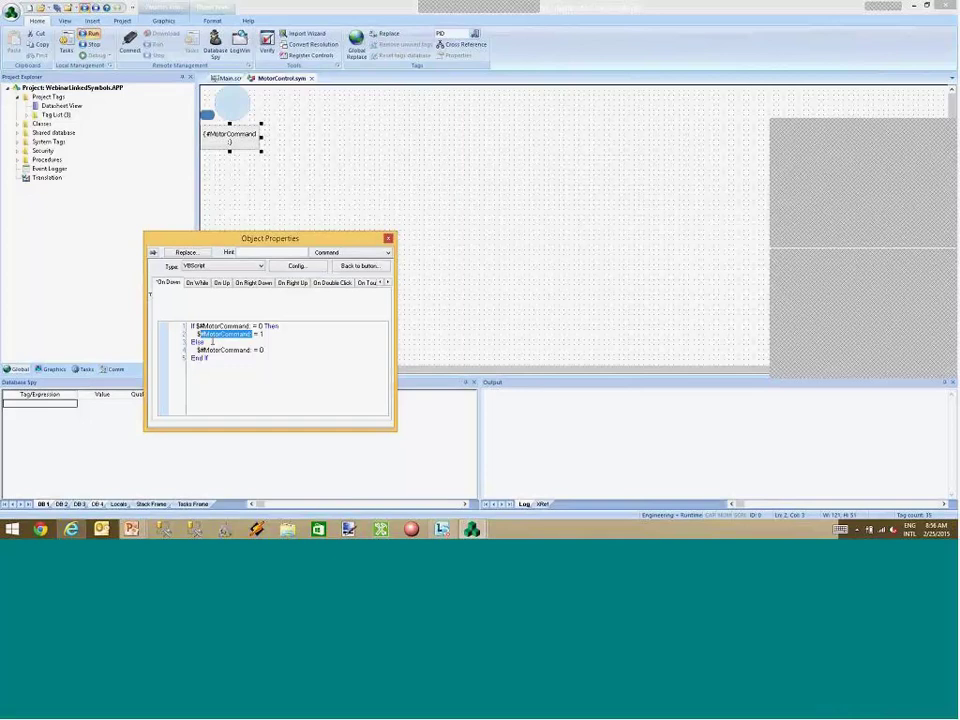
{"action": "key", "text": "Right"}
{"action": "key", "text": "shift+Home"}
{"action": "key", "text": "Left"}
{"action": "key", "text": "ctrl+Right"}
Close MotorControl.sym with its changes saved, and show the motorA symbol's properties on the Main screen.
{"action": "left_click", "coordinate": [258, 164]}
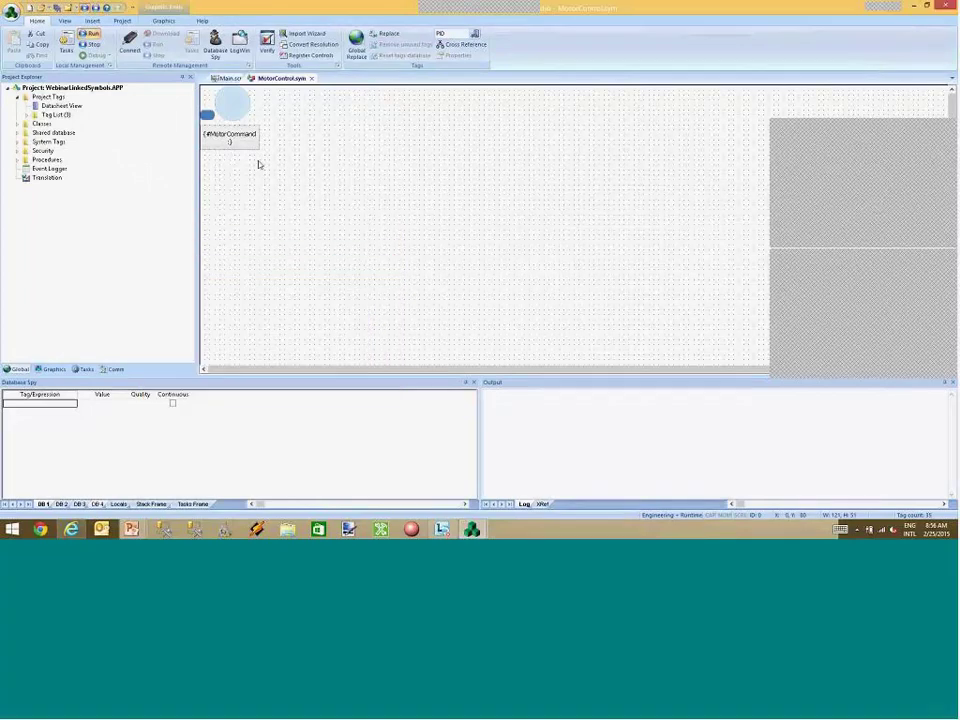
{"action": "left_click", "coordinate": [311, 78]}
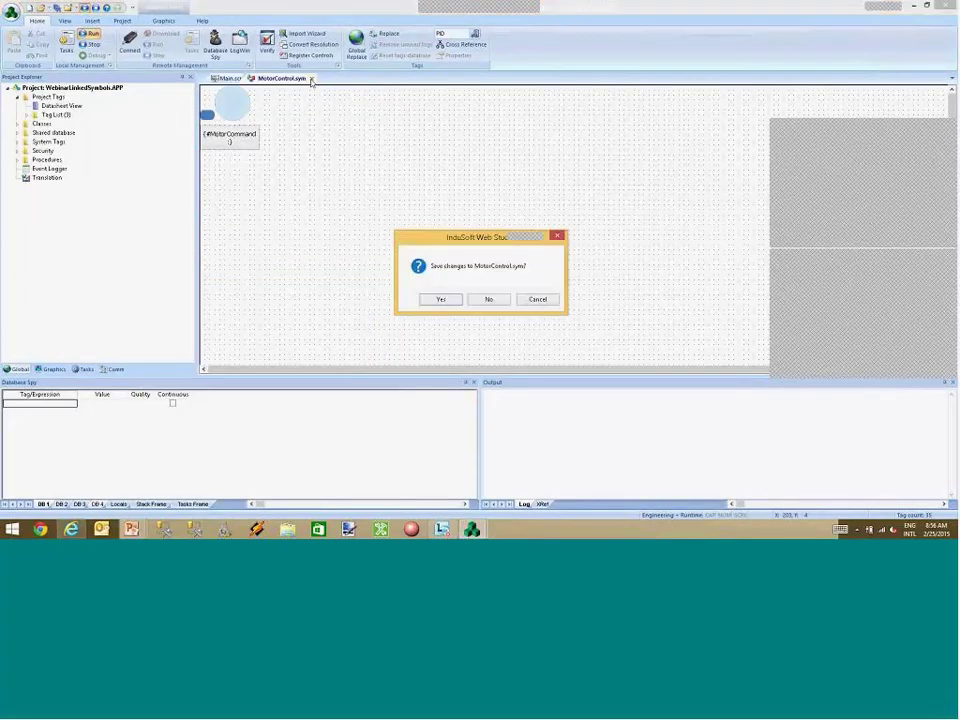
{"action": "left_click", "coordinate": [440, 299]}
{"action": "double_click", "coordinate": [440, 207]}
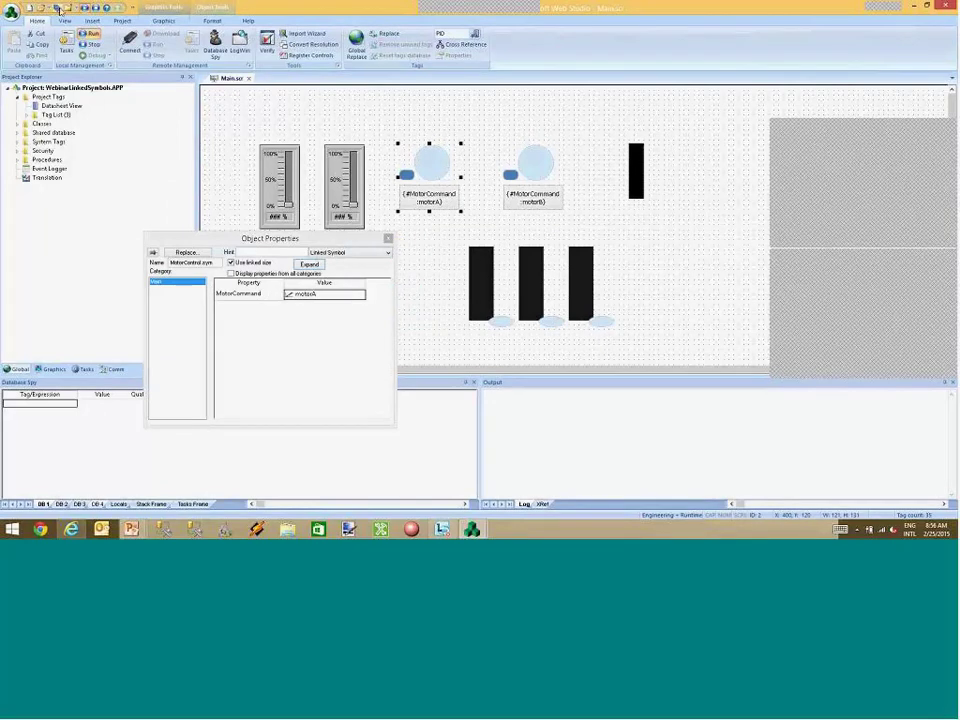
Switch to the runtime viewer and toggle the command buttons of both motor symbols.
{"action": "key", "text": "alt+Tab"}
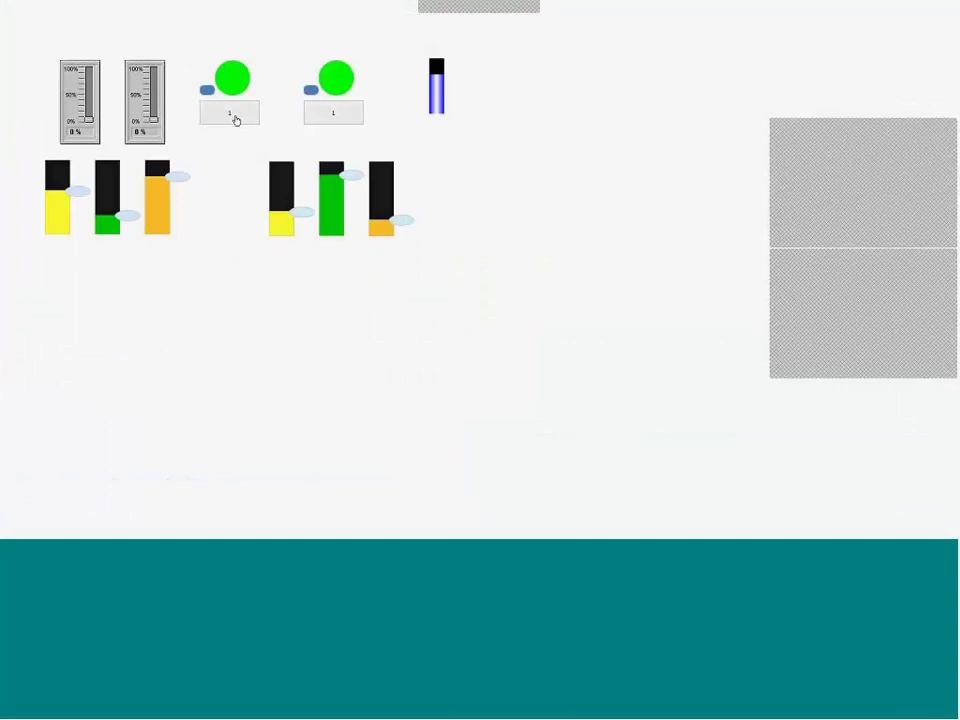
{"action": "left_click", "coordinate": [236, 116]}
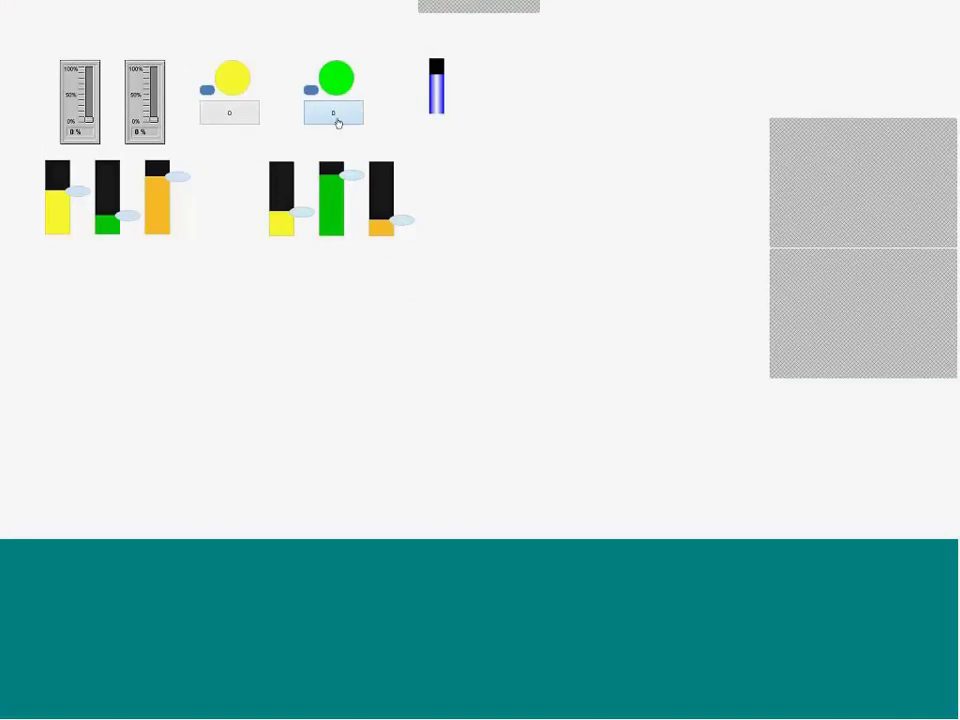
{"action": "left_click", "coordinate": [338, 122]}
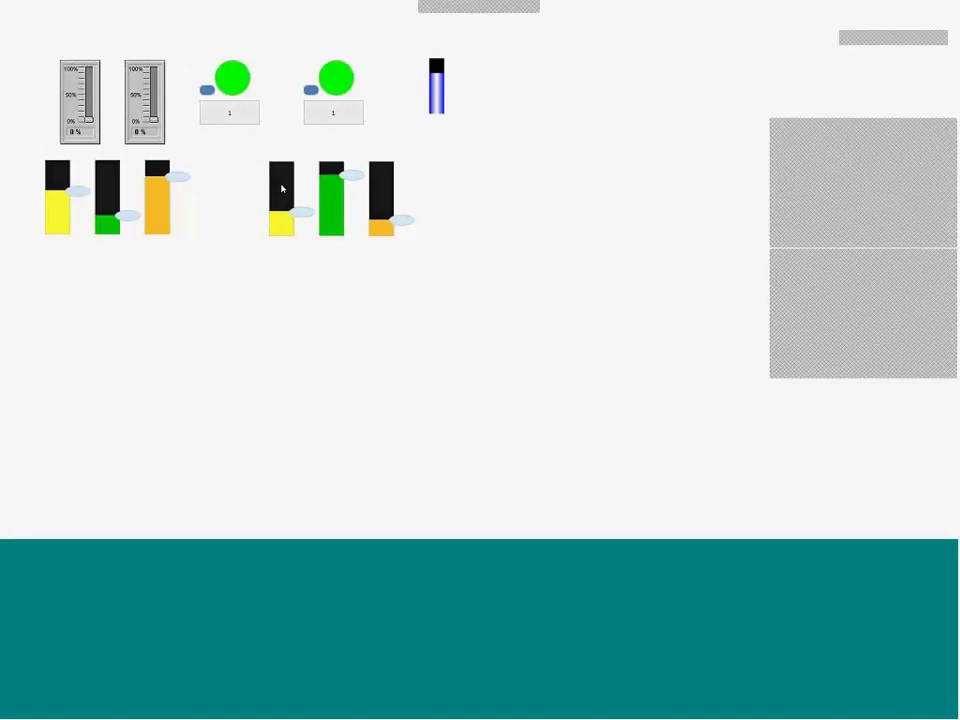
Return to InduSoft Web Studio, reopen the motorA linked symbol for editing, and show its button's On Down script.
{"action": "key", "text": "alt+Tab"}
{"action": "right_click", "coordinate": [427, 185]}
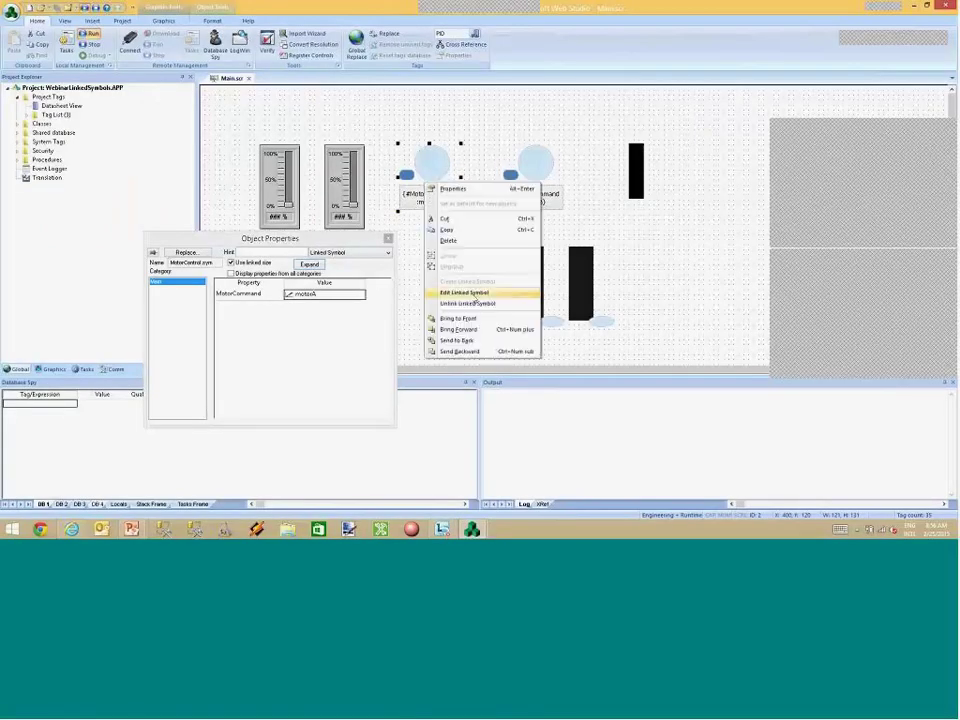
{"action": "left_click", "coordinate": [472, 293]}
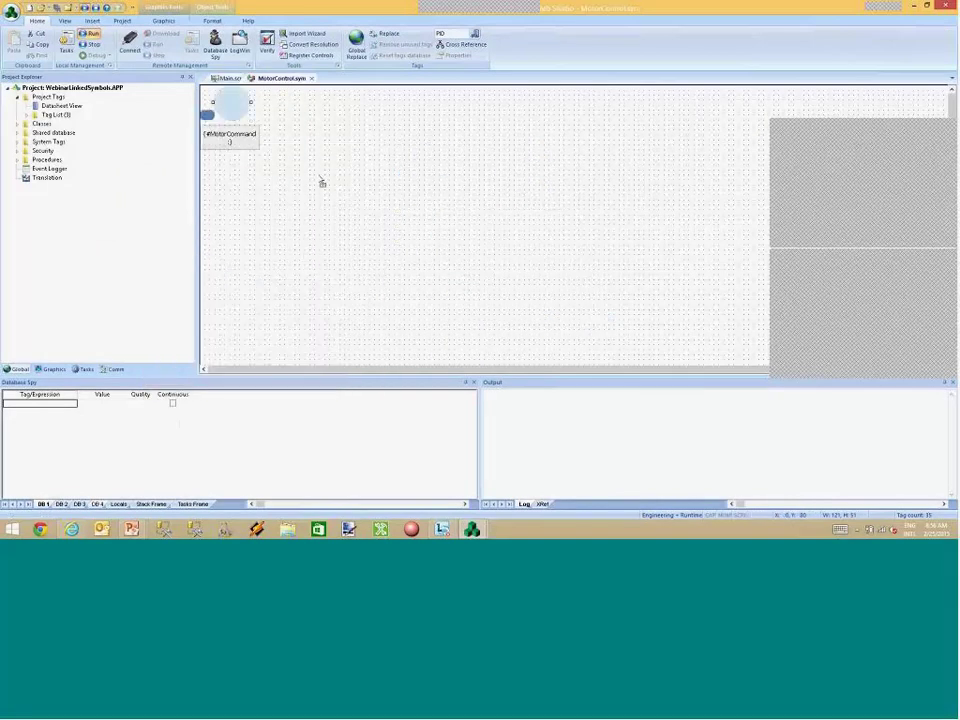
{"action": "left_click", "coordinate": [240, 146]}
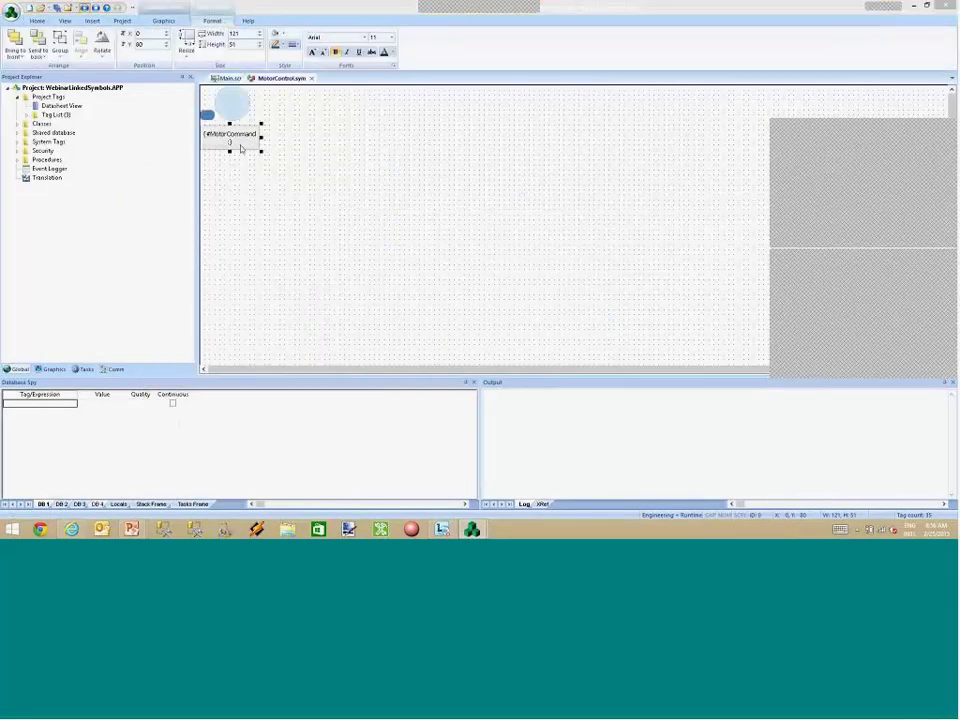
{"action": "double_click", "coordinate": [240, 146]}
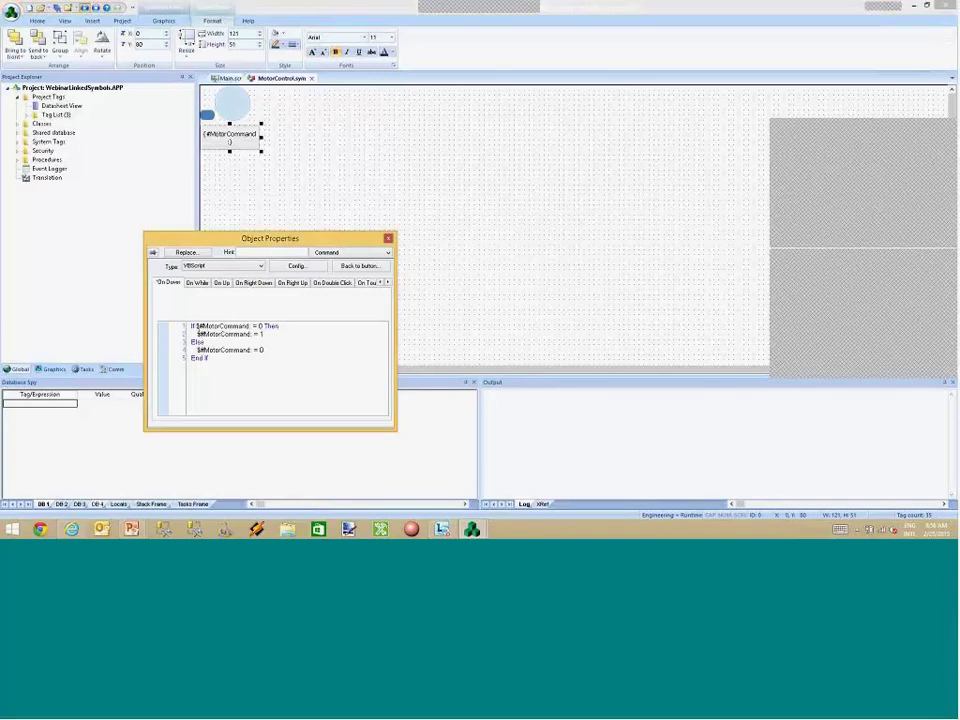
Highlight the #MotorCommand: reference in the script's If line, and close MotorControl.sym without saving changes.
{"action": "left_click_drag", "start_coordinate": [201, 330], "coordinate": [249, 324]}
{"action": "left_click", "coordinate": [254, 326]}
{"action": "left_click", "coordinate": [389, 239]}
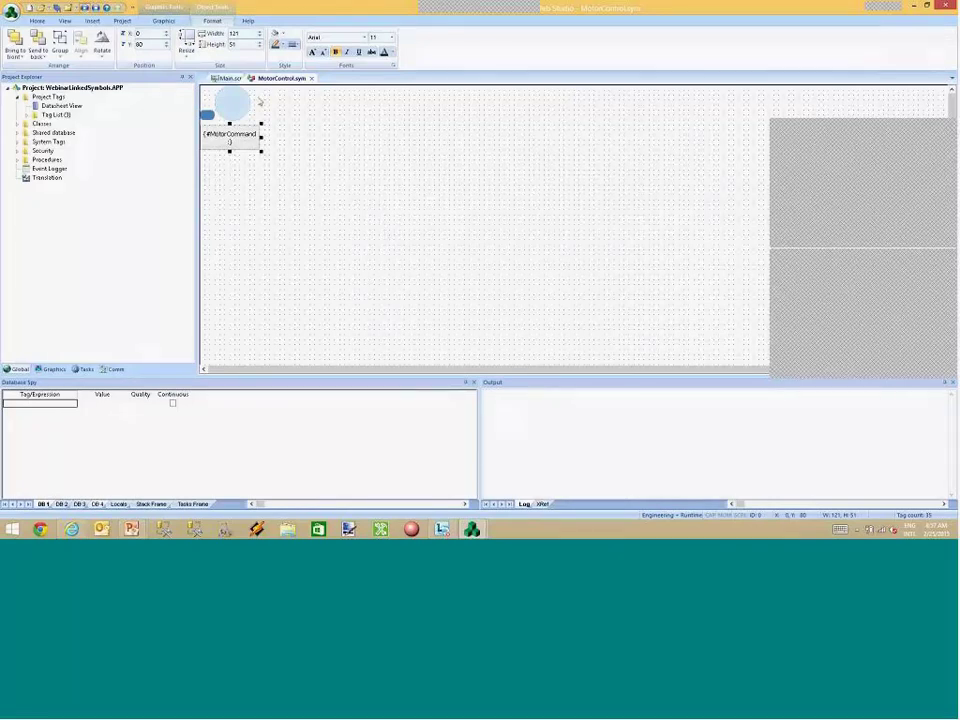
{"action": "left_click", "coordinate": [312, 82]}
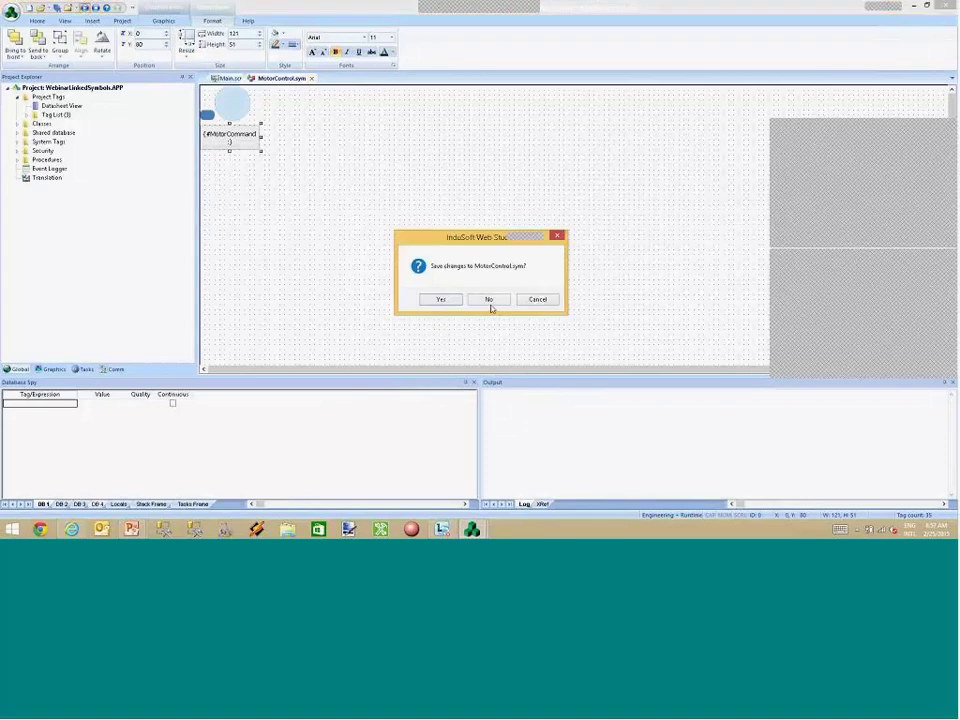
{"action": "left_click", "coordinate": [490, 301]}
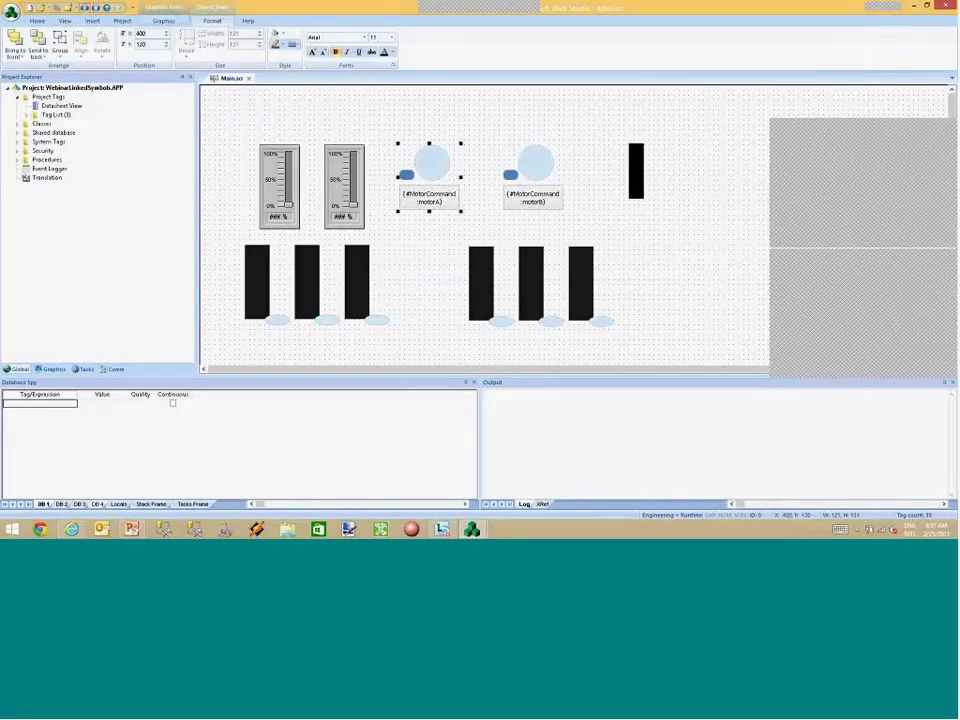
Insert another MotorControl symbol from the project symbols into the empty area beneath the narrow bargraph on the Main screen.
{"action": "left_click", "coordinate": [163, 20]}
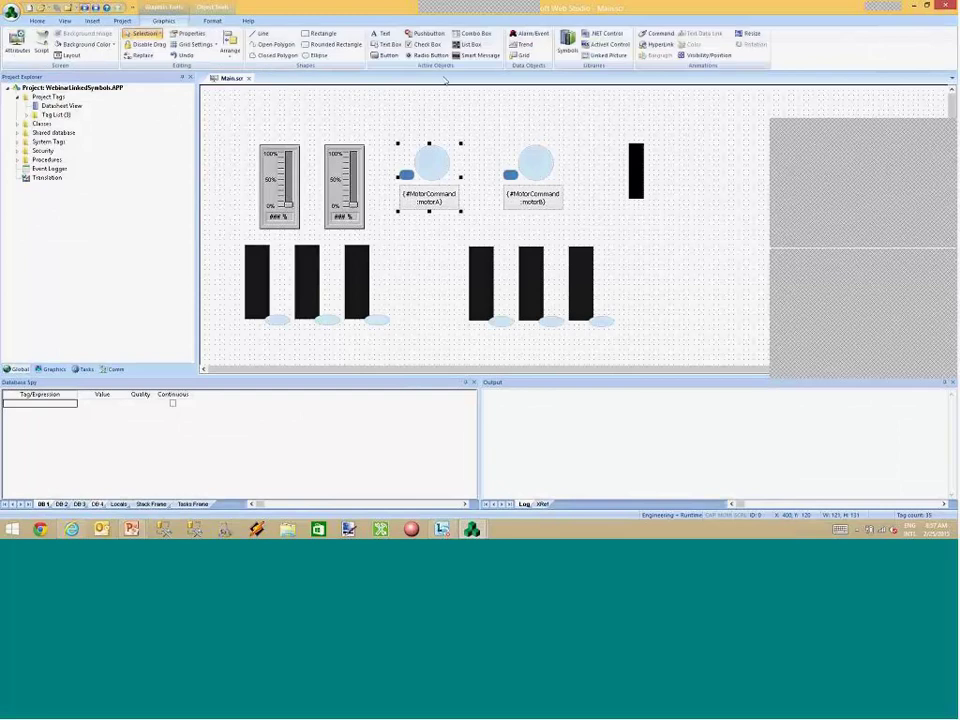
{"action": "left_click", "coordinate": [575, 53]}
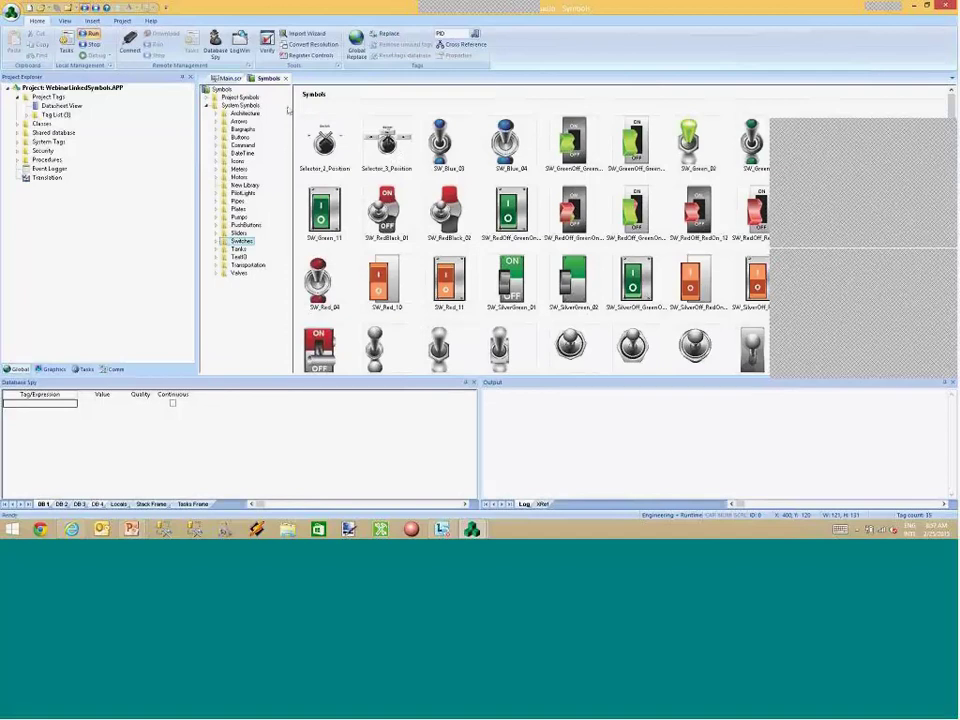
{"action": "left_click", "coordinate": [232, 99]}
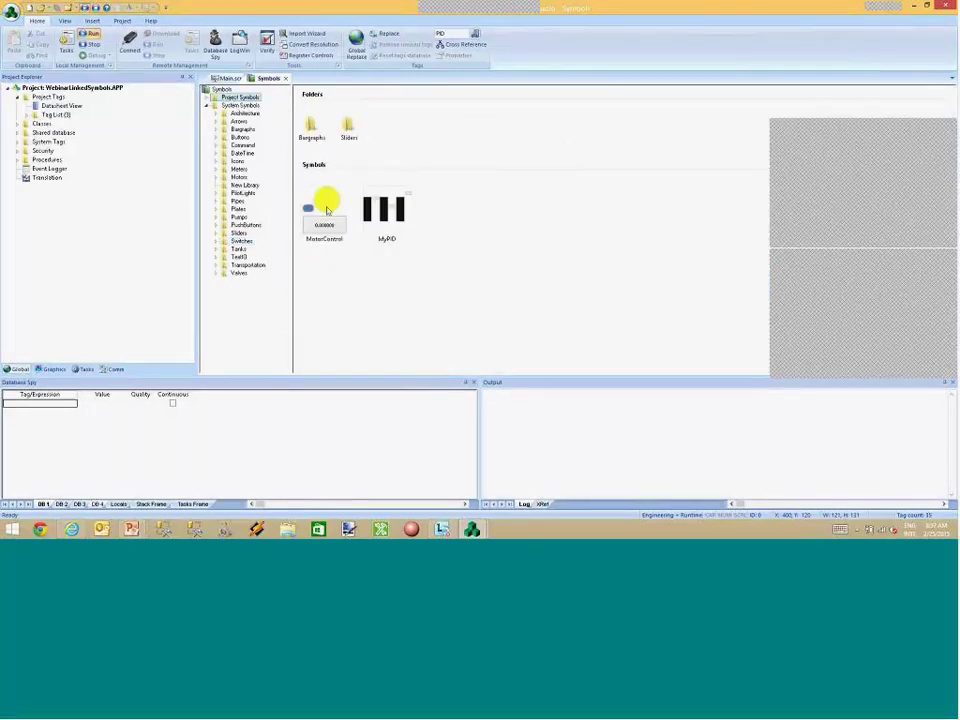
{"action": "double_click", "coordinate": [326, 199]}
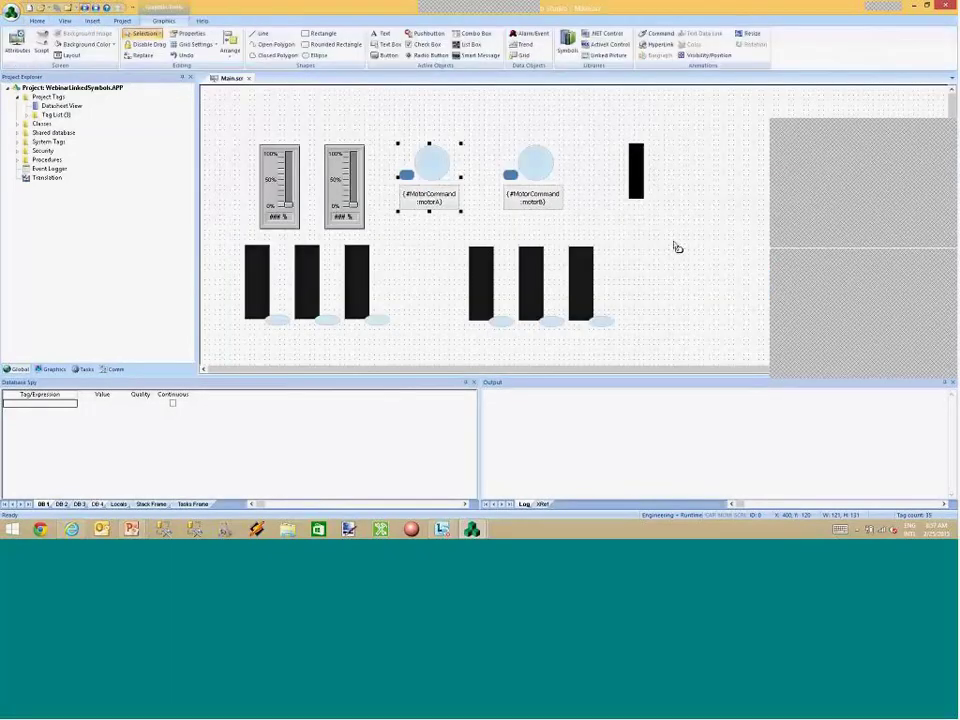
{"action": "left_click", "coordinate": [677, 241]}
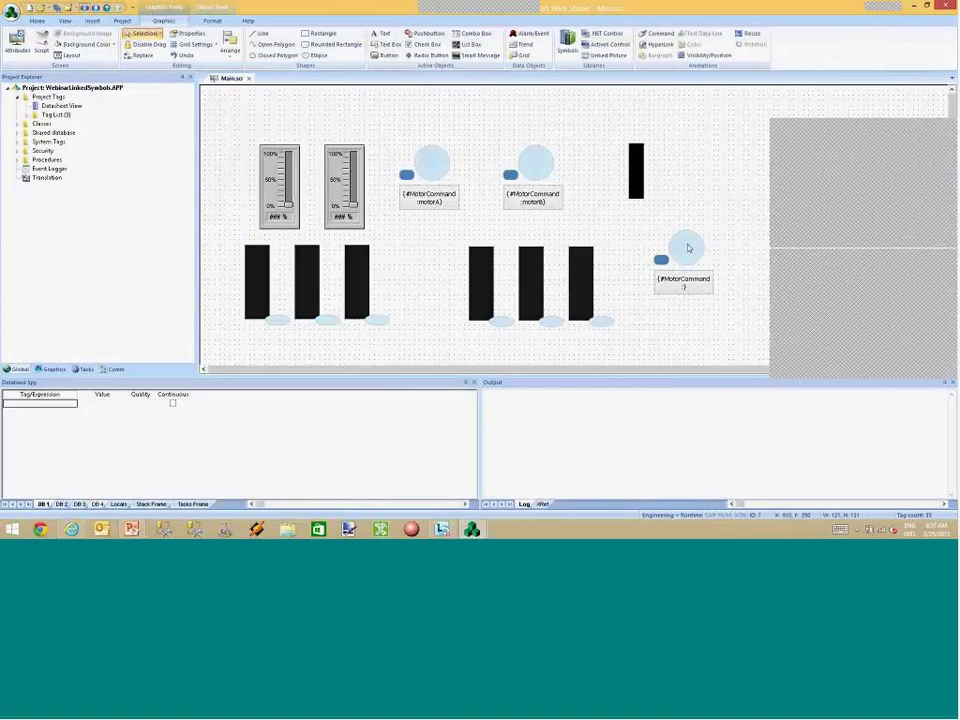
Unlink the newly placed MotorControl copy from its linked symbol.
{"action": "left_click", "coordinate": [689, 246]}
{"action": "right_click", "coordinate": [686, 252]}
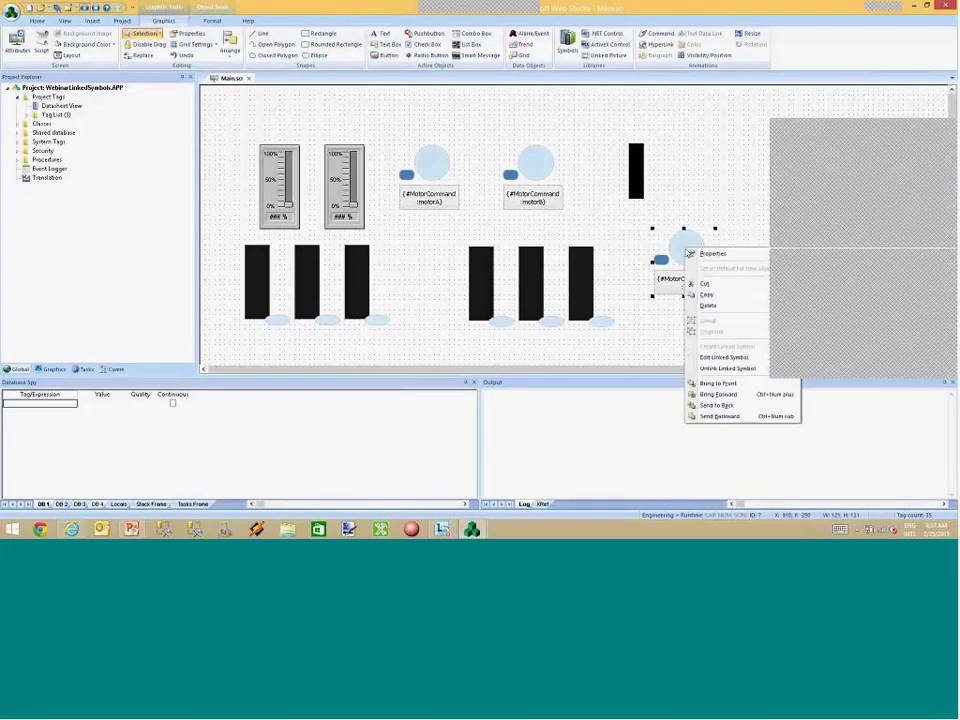
{"action": "left_click", "coordinate": [710, 369]}
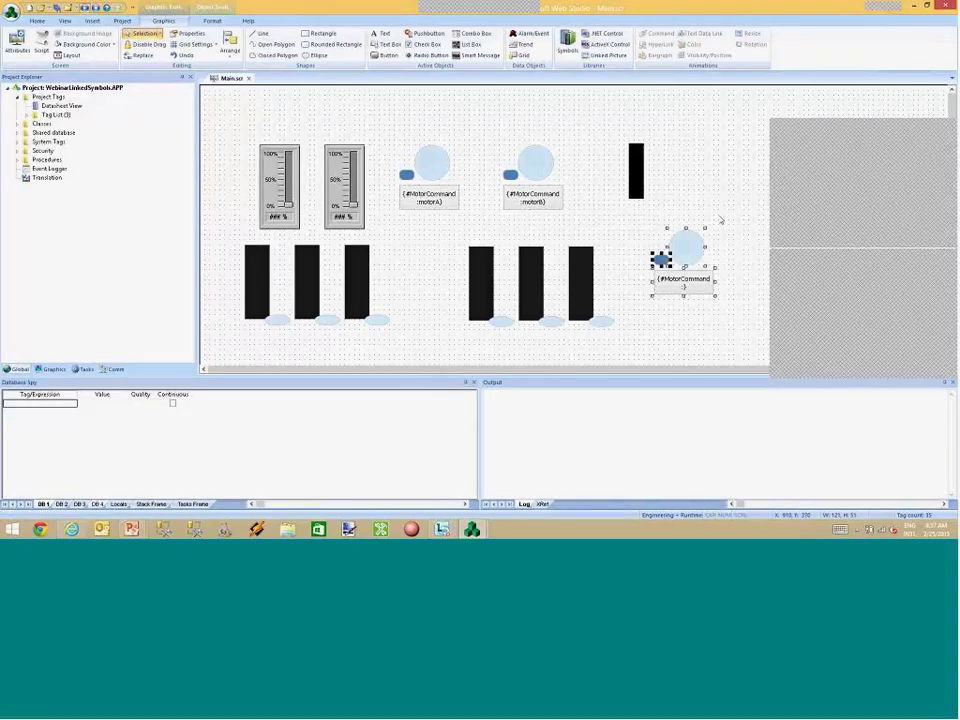
Set the unlinked circle's color for limit 0 to light purple and save the Main screen.
{"action": "double_click", "coordinate": [660, 260]}
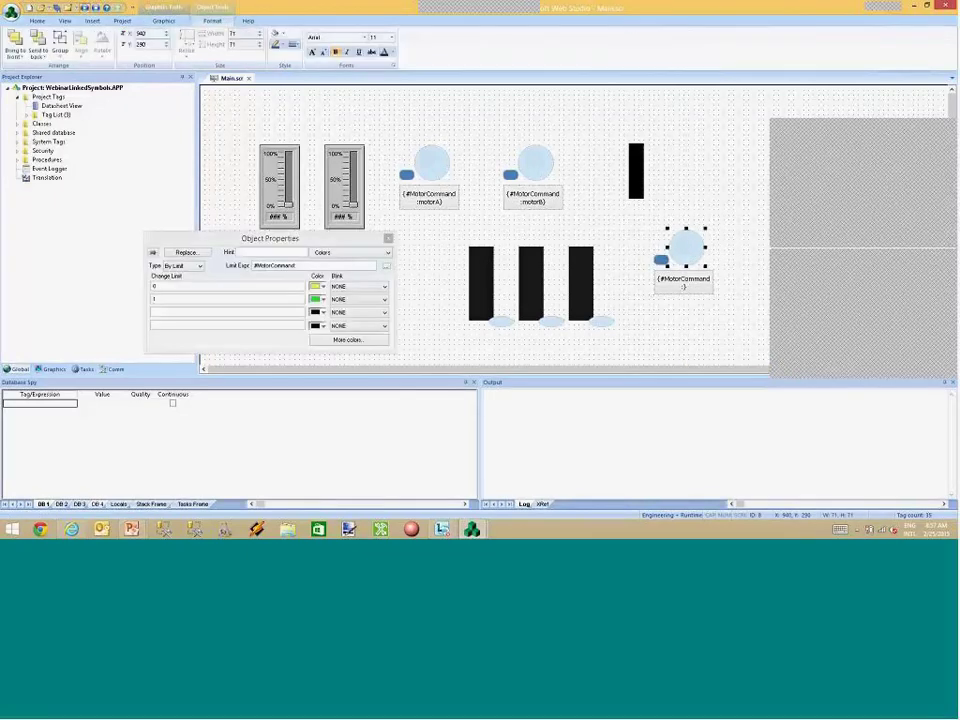
{"action": "left_click", "coordinate": [322, 286]}
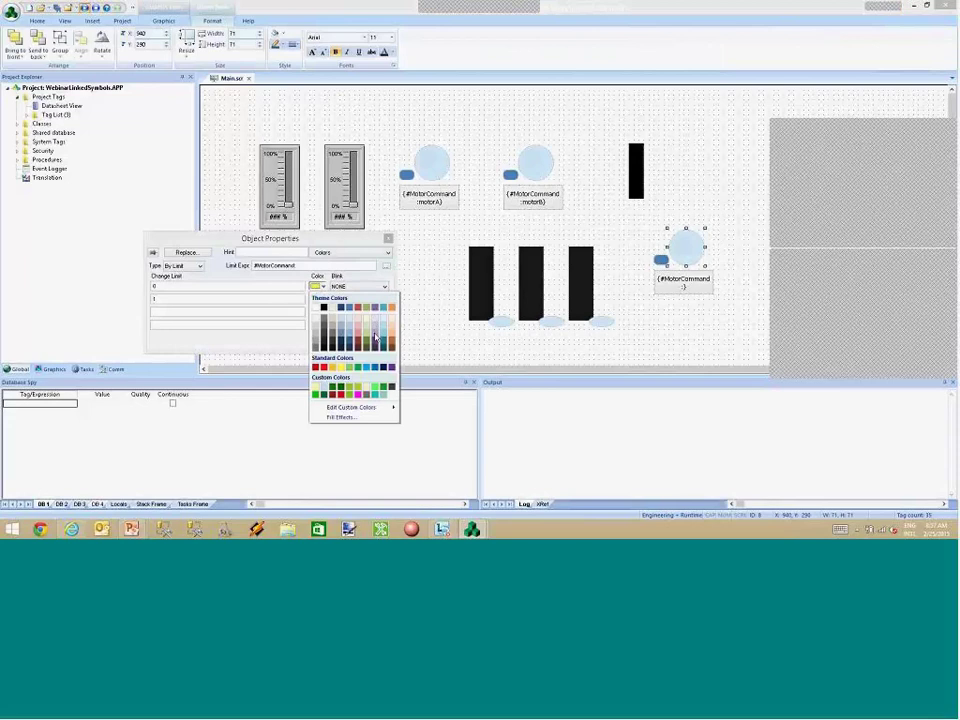
{"action": "left_click", "coordinate": [376, 334]}
{"action": "left_click", "coordinate": [58, 8]}
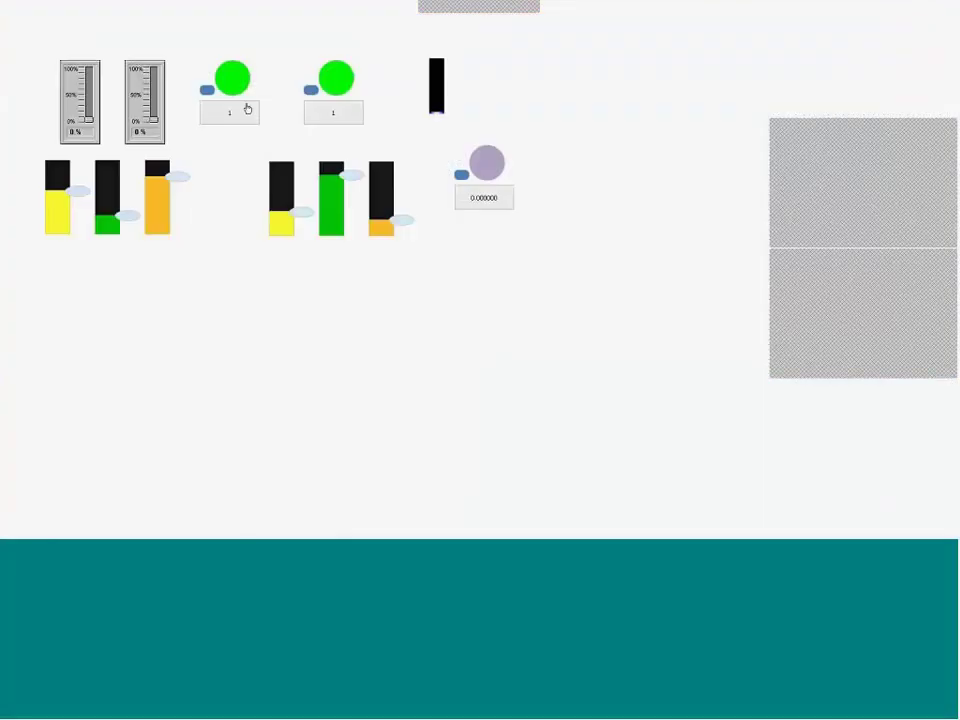
Toggle the command buttons of both linked motor symbols at runtime to compare them with the unlinked copy.
{"action": "left_click", "coordinate": [244, 110]}
{"action": "left_click", "coordinate": [330, 116]}
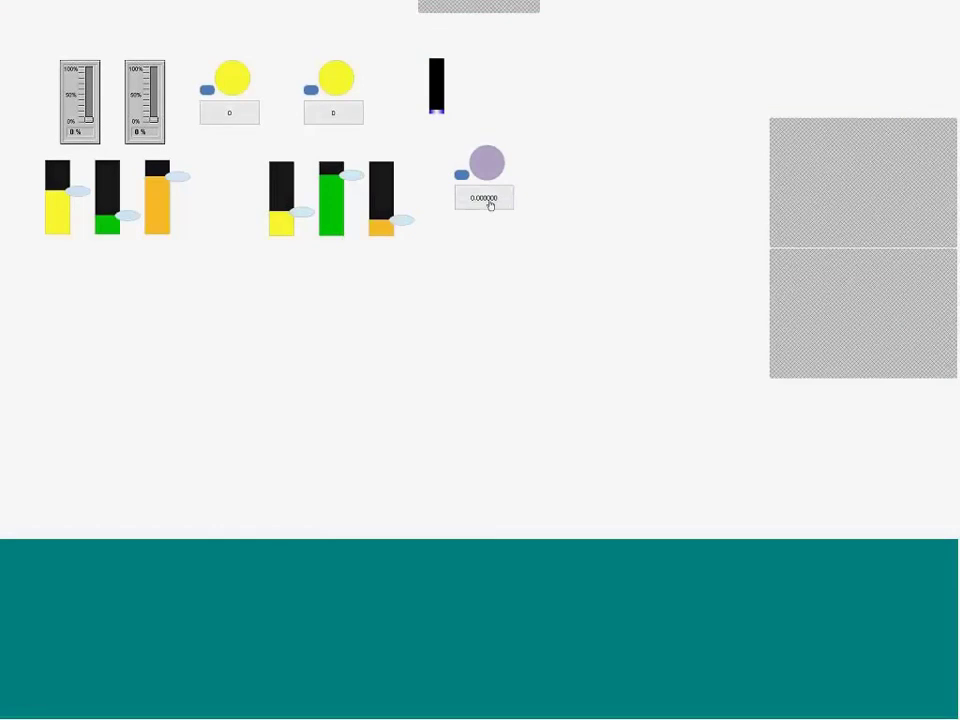
{"action": "left_click", "coordinate": [345, 116]}
{"action": "left_click", "coordinate": [250, 118]}
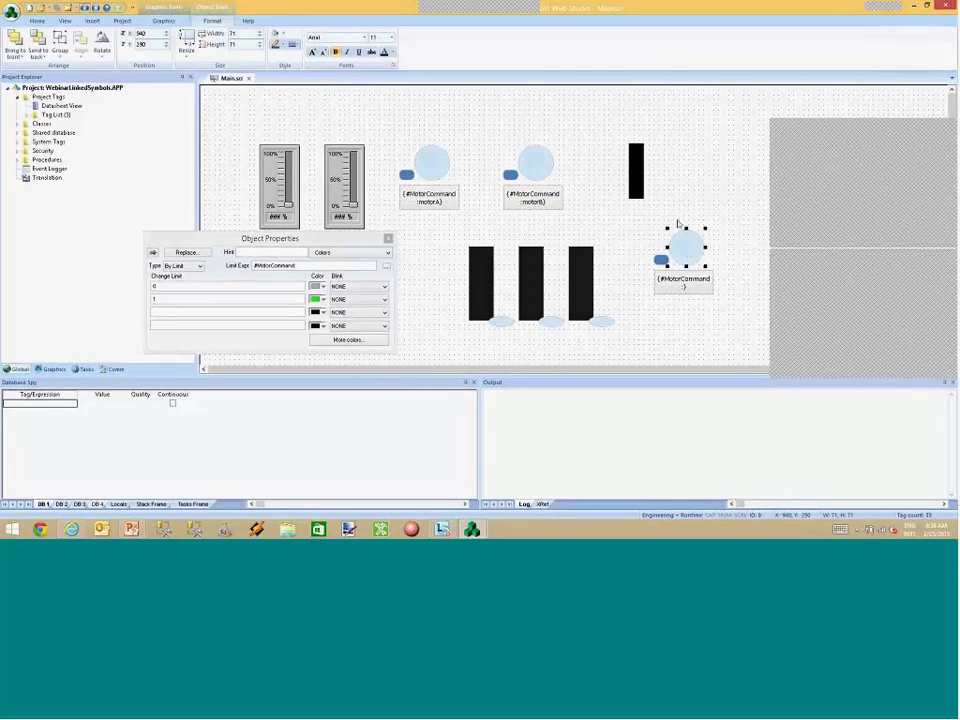
Delete all objects of the unlinked motor copy from the Main screen.
{"action": "left_click", "coordinate": [723, 314]}
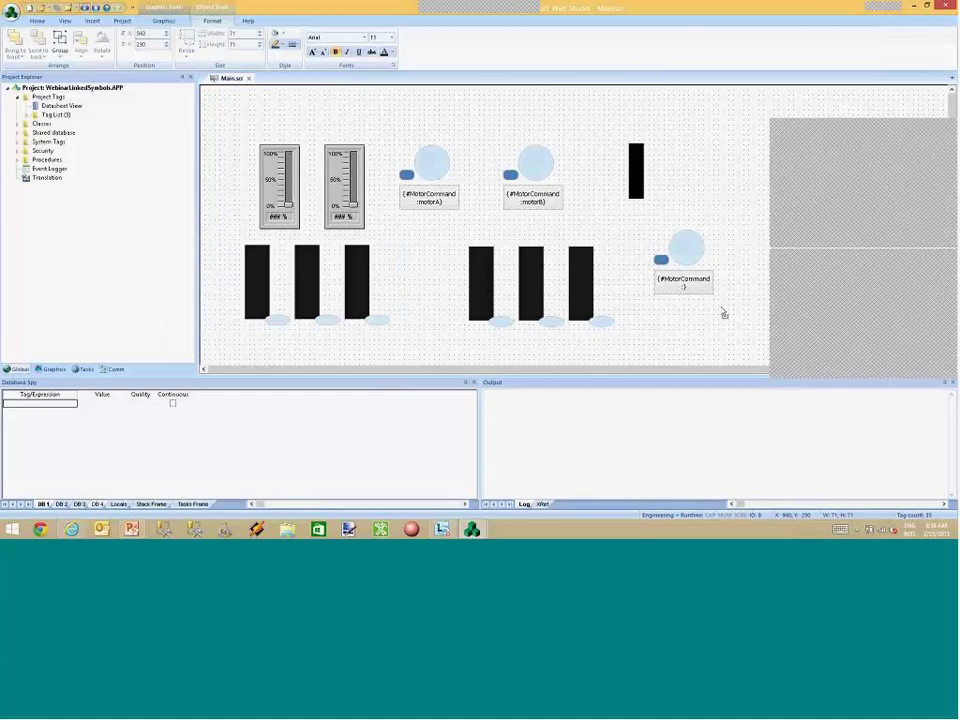
{"action": "left_click_drag", "start_coordinate": [718, 304], "coordinate": [637, 231]}
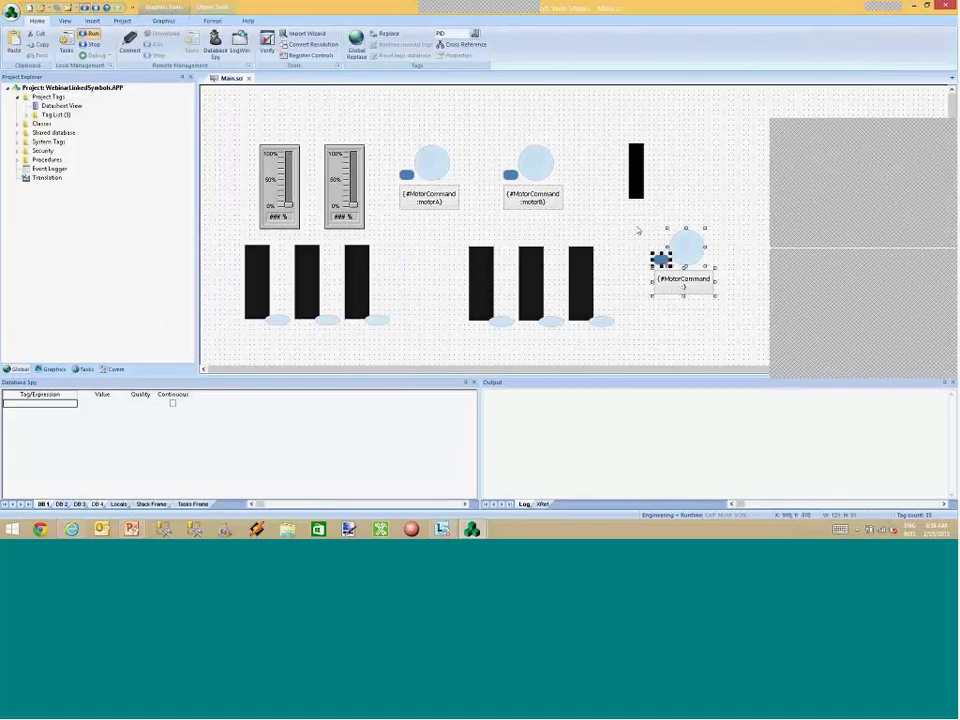
{"action": "key", "text": "Delete"}
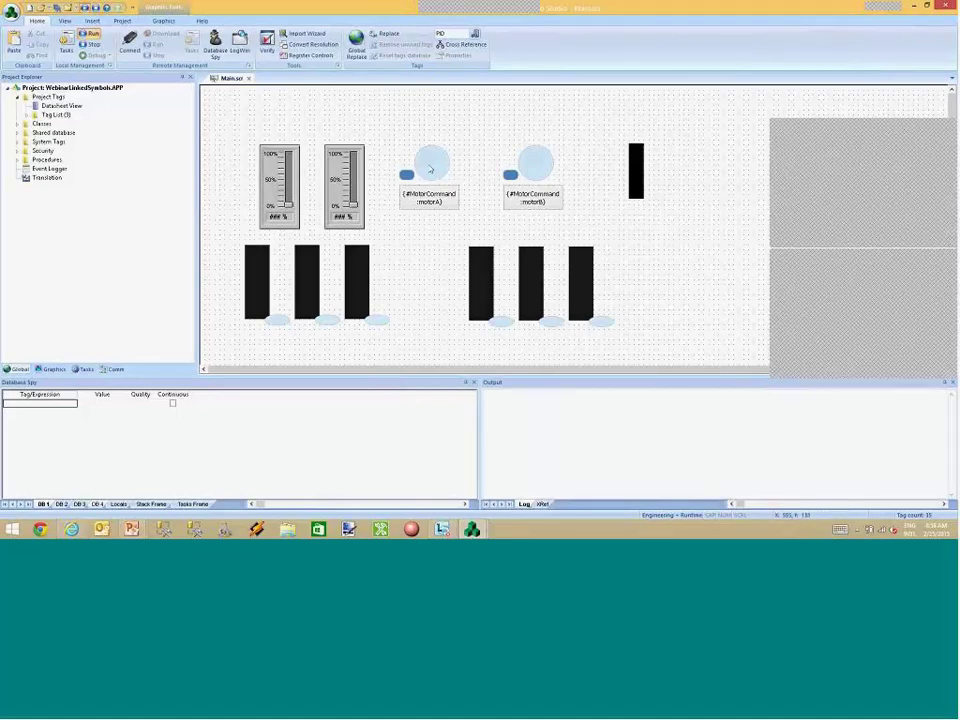
Open the motorA linked symbol for editing and set its circle's color limit expression to #ColorCode:1 * #MotorCommand:.
{"action": "right_click", "coordinate": [430, 169]}
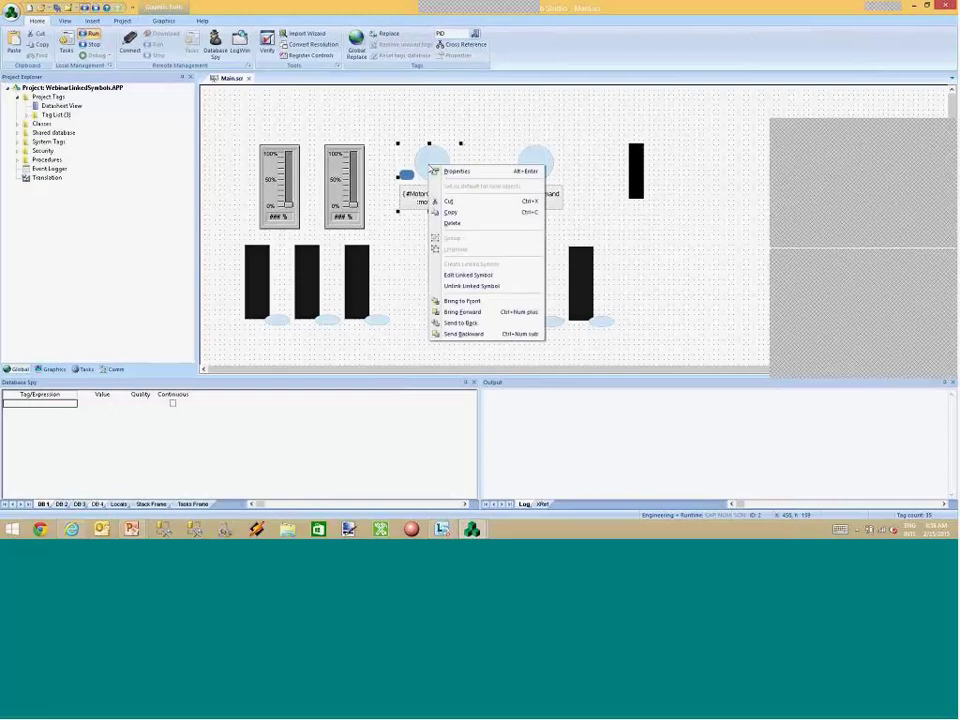
{"action": "left_click", "coordinate": [471, 277]}
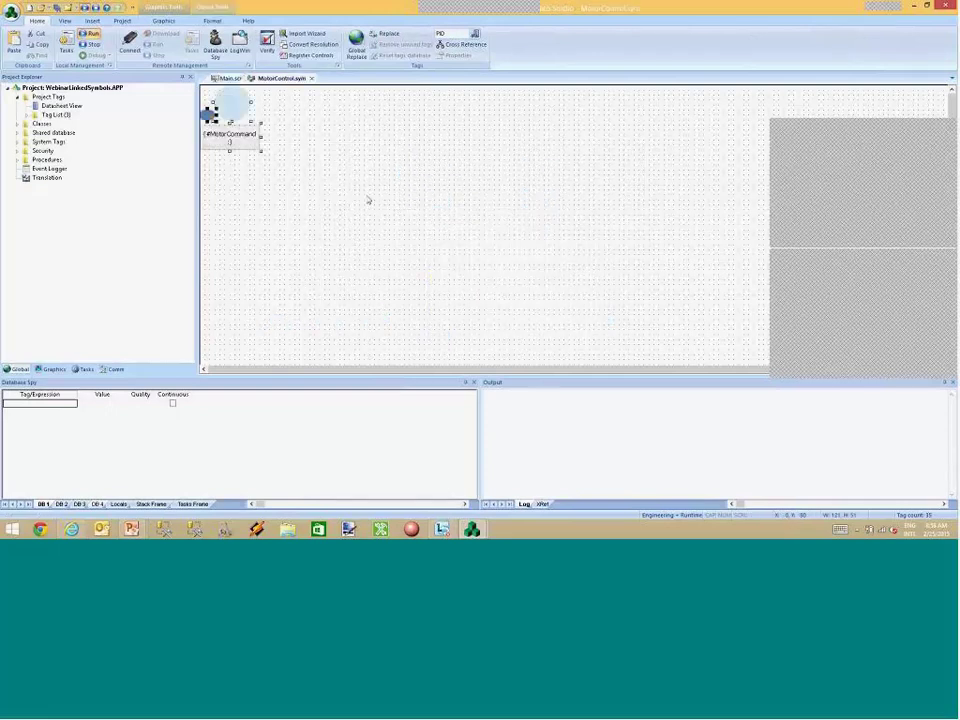
{"action": "double_click", "coordinate": [231, 110]}
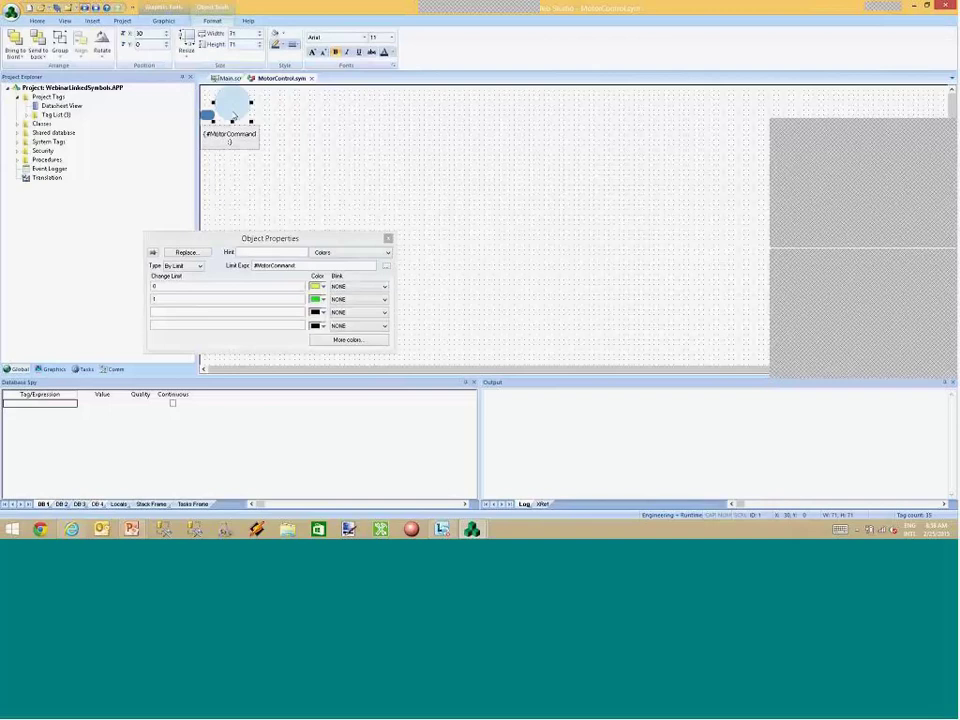
{"action": "left_click", "coordinate": [256, 266]}
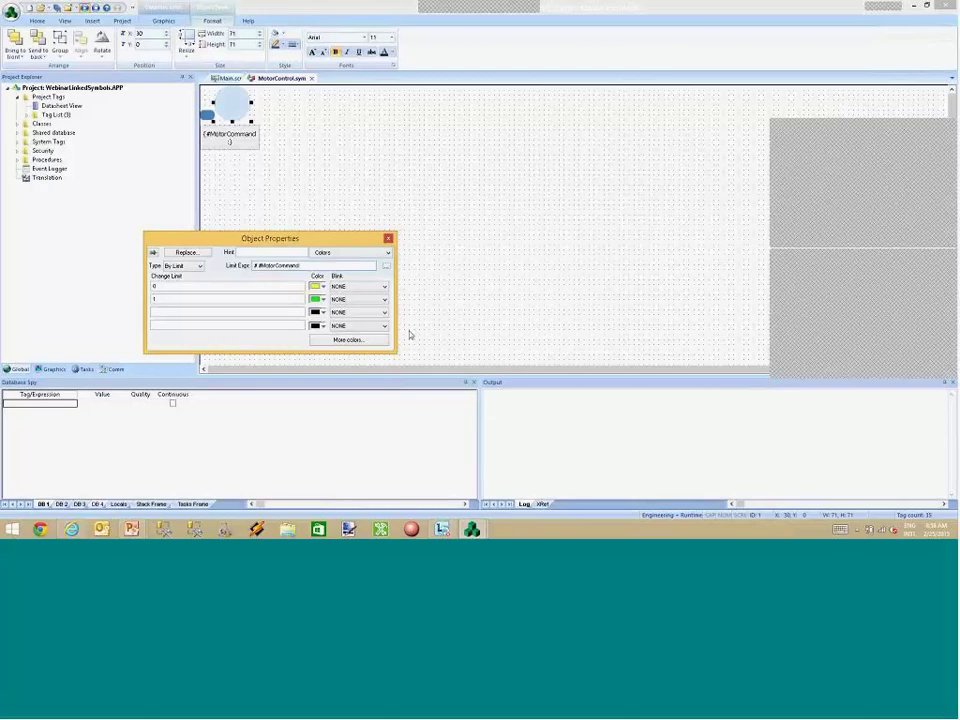
{"action": "type", "text": "ColorCode:1 *"}
Add a third color limit of 2 in magenta to the circle, and close MotorControl.sym with its changes saved.
{"action": "left_click", "coordinate": [320, 314]}
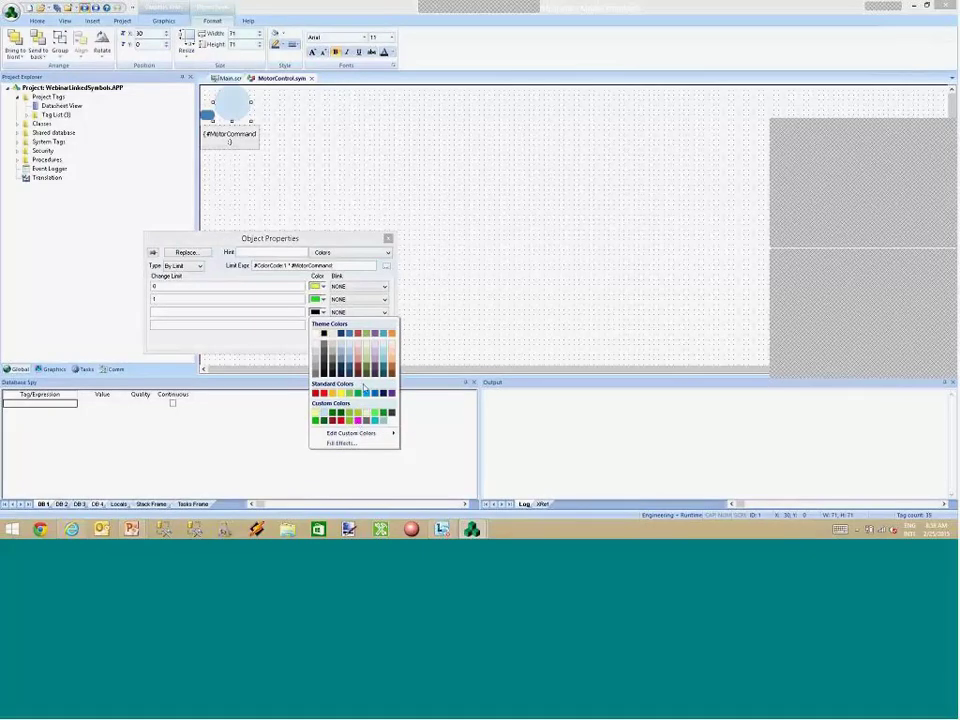
{"action": "left_click", "coordinate": [356, 420]}
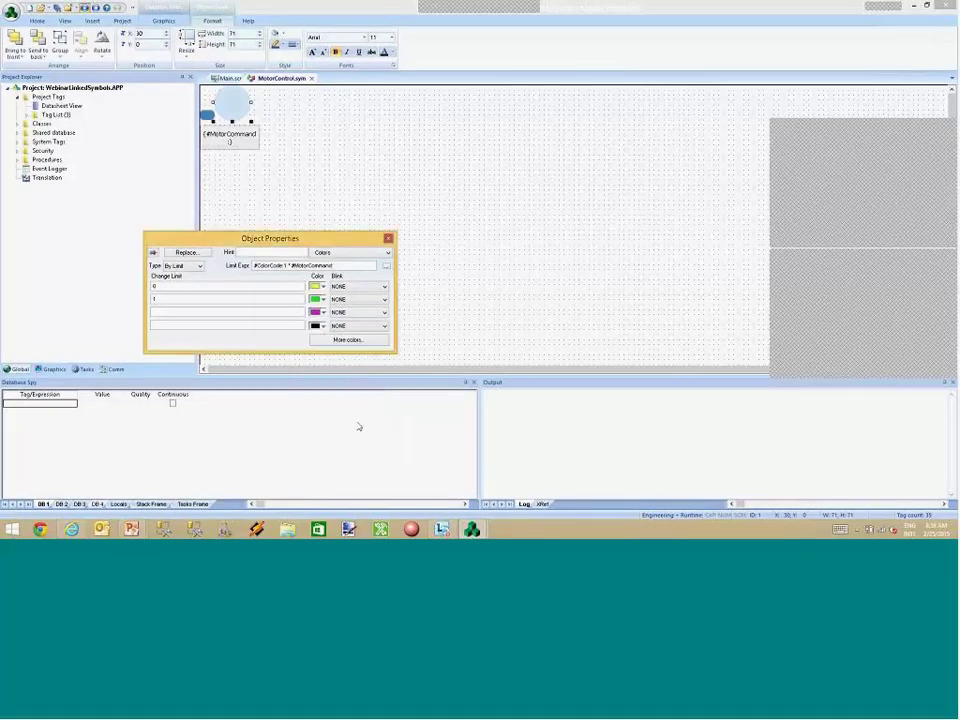
{"action": "left_click", "coordinate": [241, 312]}
{"action": "type", "text": "2"}
{"action": "left_click", "coordinate": [311, 78]}
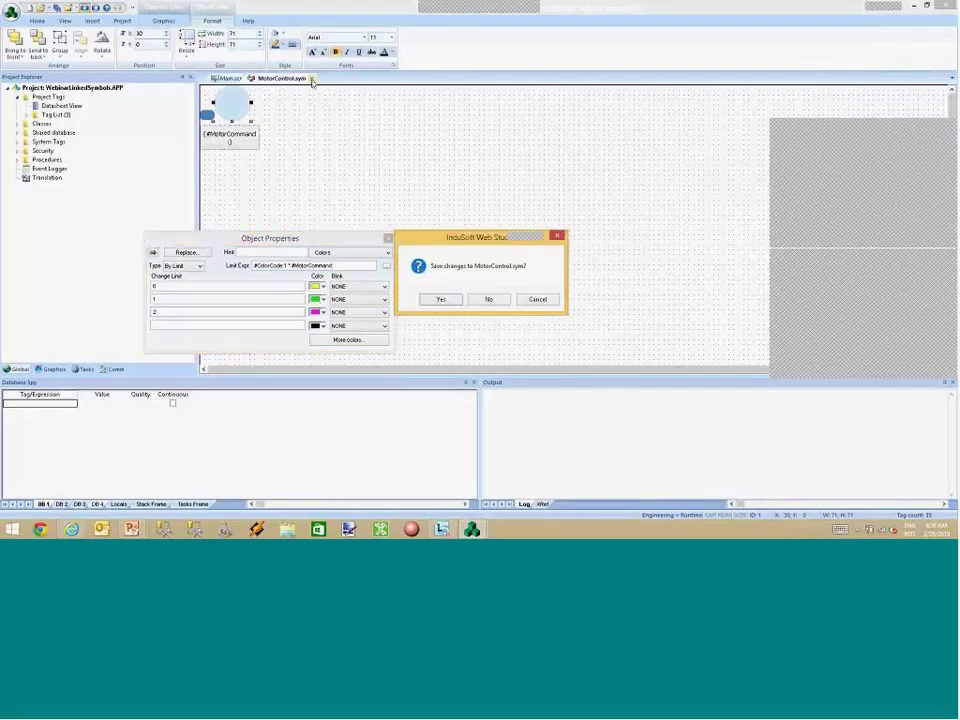
{"action": "left_click", "coordinate": [446, 302]}
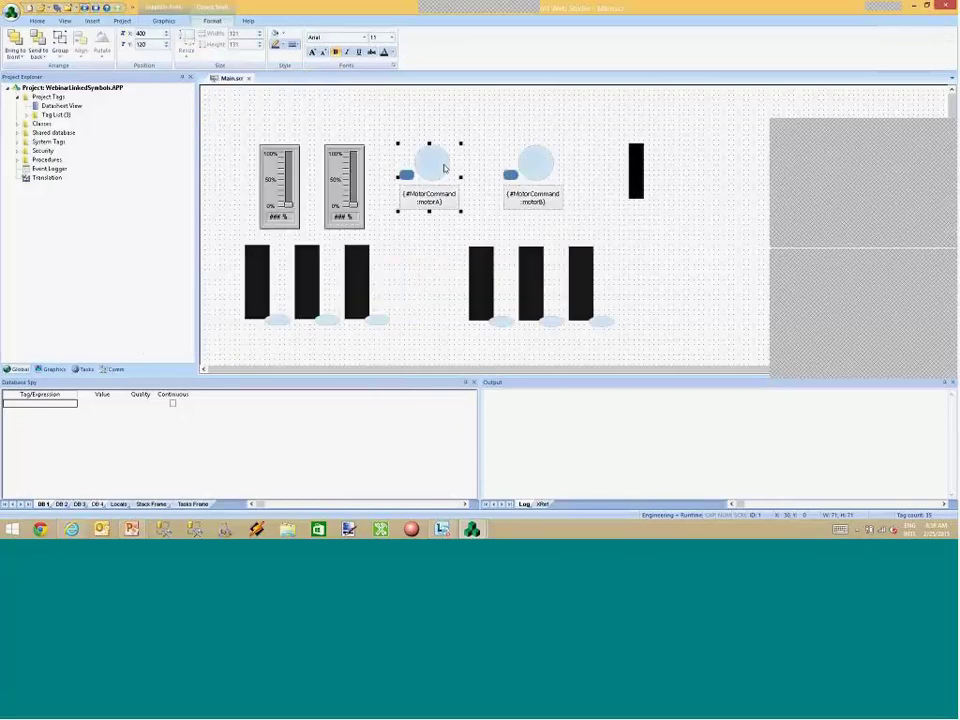
Show the motorA symbol's properties, and copy the motorB symbol to the empty area beneath the narrow bargraph.
{"action": "double_click", "coordinate": [444, 172]}
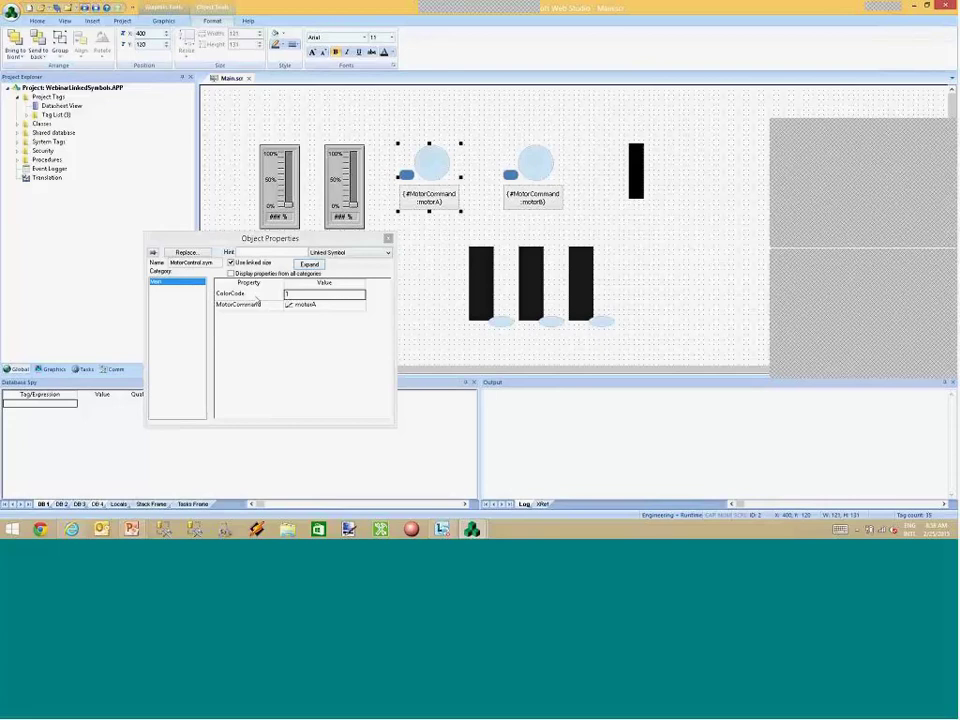
{"action": "left_click", "coordinate": [542, 173]}
{"action": "left_click", "coordinate": [542, 173]}
{"action": "left_click_drag", "start_coordinate": [531, 161], "coordinate": [660, 246]}
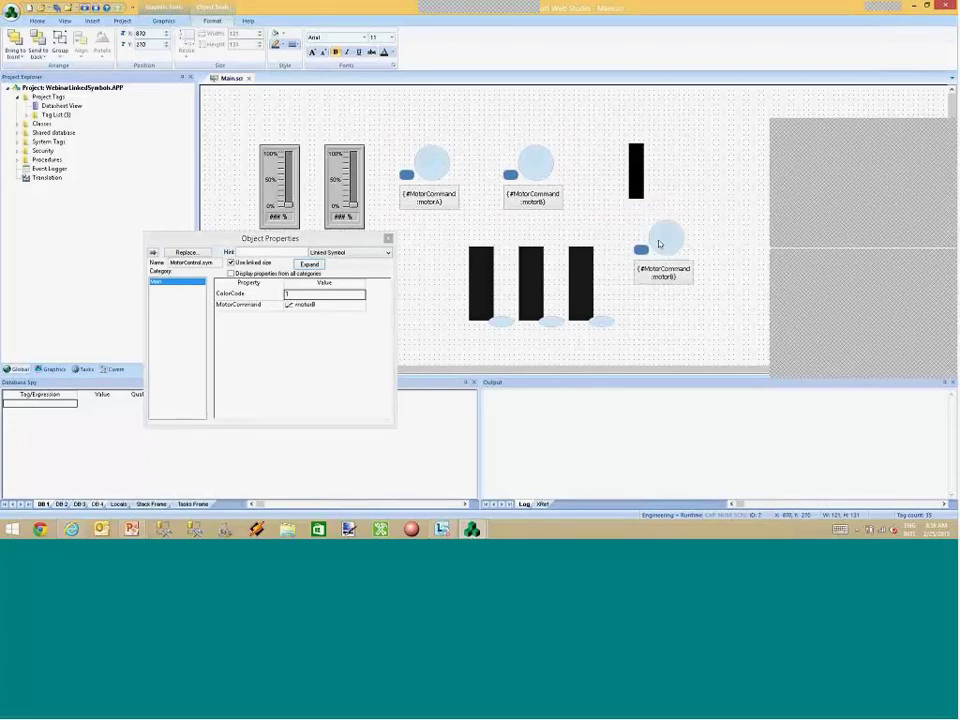
Set the copied motorB symbol's ColorCode property to 2.
{"action": "double_click", "coordinate": [329, 297]}
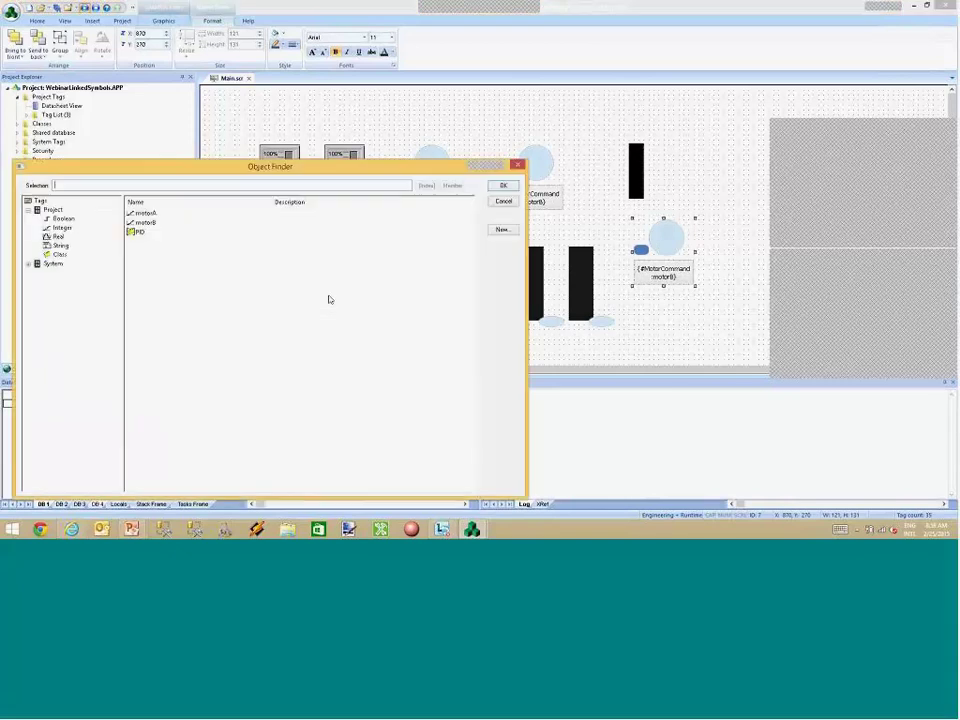
{"action": "type", "text": "2"}
{"action": "key", "text": "Return"}
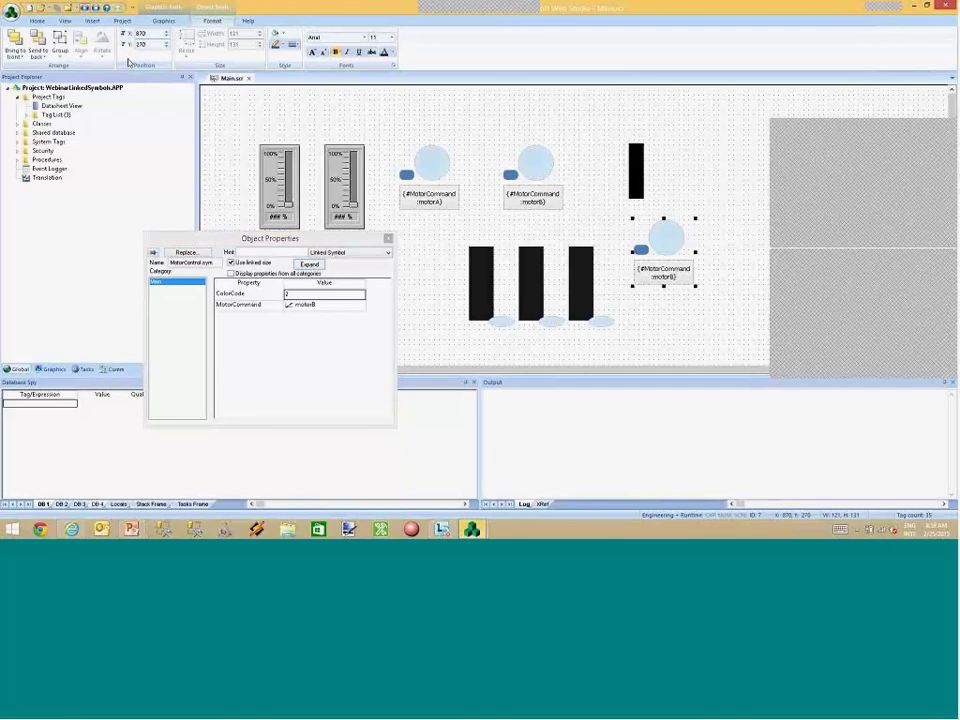
Switch to the runtime viewer and toggle the command buttons of the copied symbol and both original motor symbols.
{"action": "key", "text": "alt+Tab"}
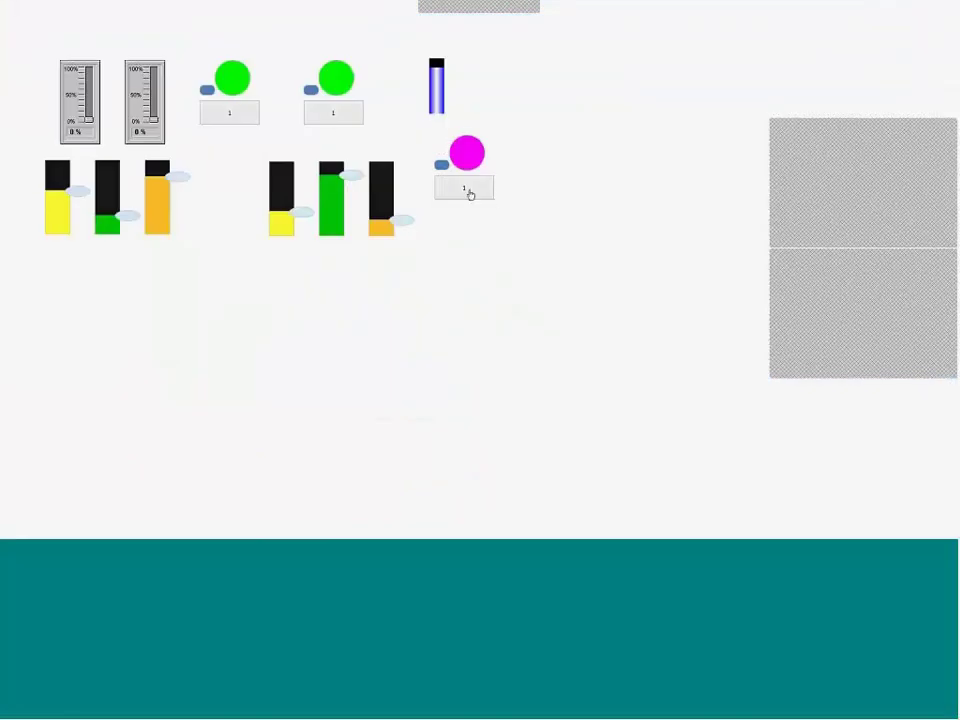
{"action": "left_click", "coordinate": [467, 189]}
{"action": "left_click", "coordinate": [470, 194]}
{"action": "left_click", "coordinate": [470, 194]}
{"action": "left_click", "coordinate": [470, 194]}
{"action": "left_click", "coordinate": [470, 194]}
{"action": "left_click", "coordinate": [470, 193]}
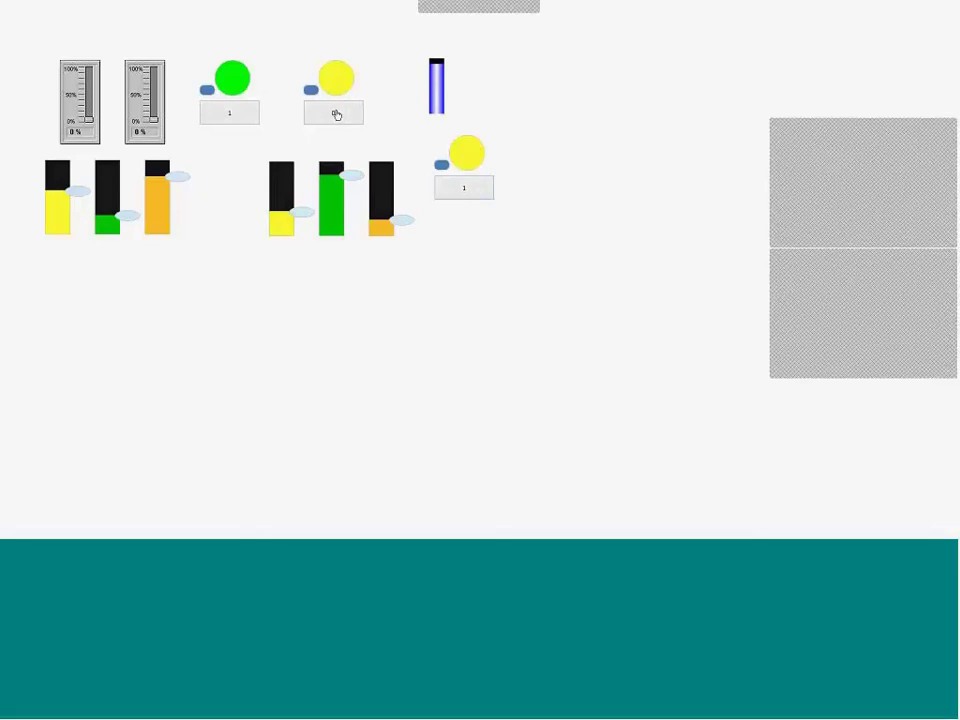
{"action": "left_click", "coordinate": [237, 119]}
{"action": "left_click", "coordinate": [332, 114]}
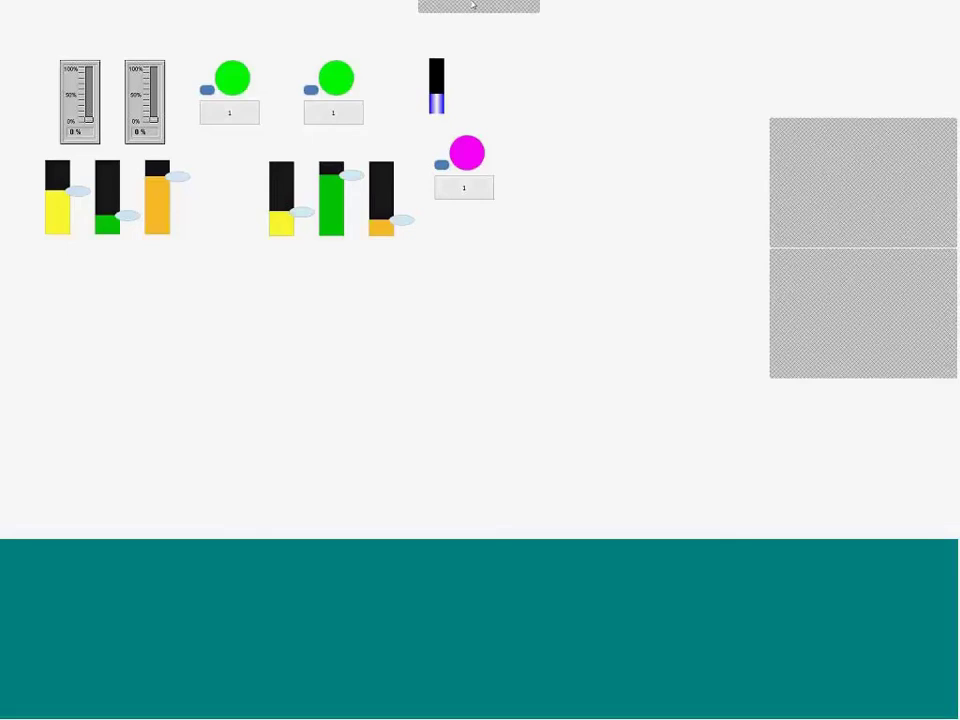
{"action": "mouse_move", "coordinate": [473, 6]}
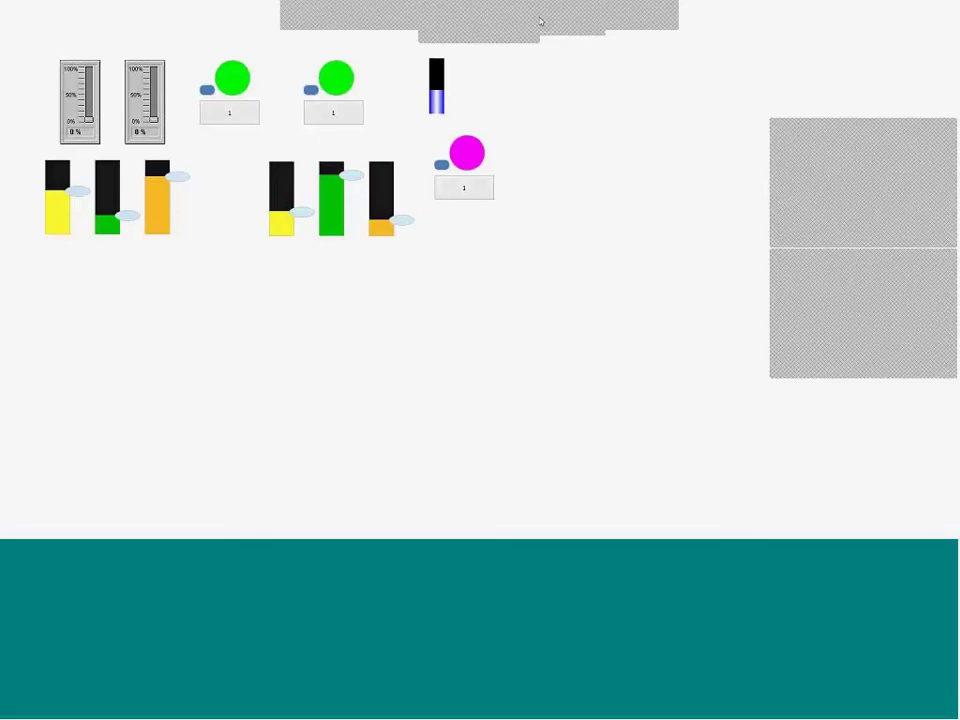
{"action": "key", "text": "alt+Tab"}
{"action": "key", "text": "alt+Tab"}
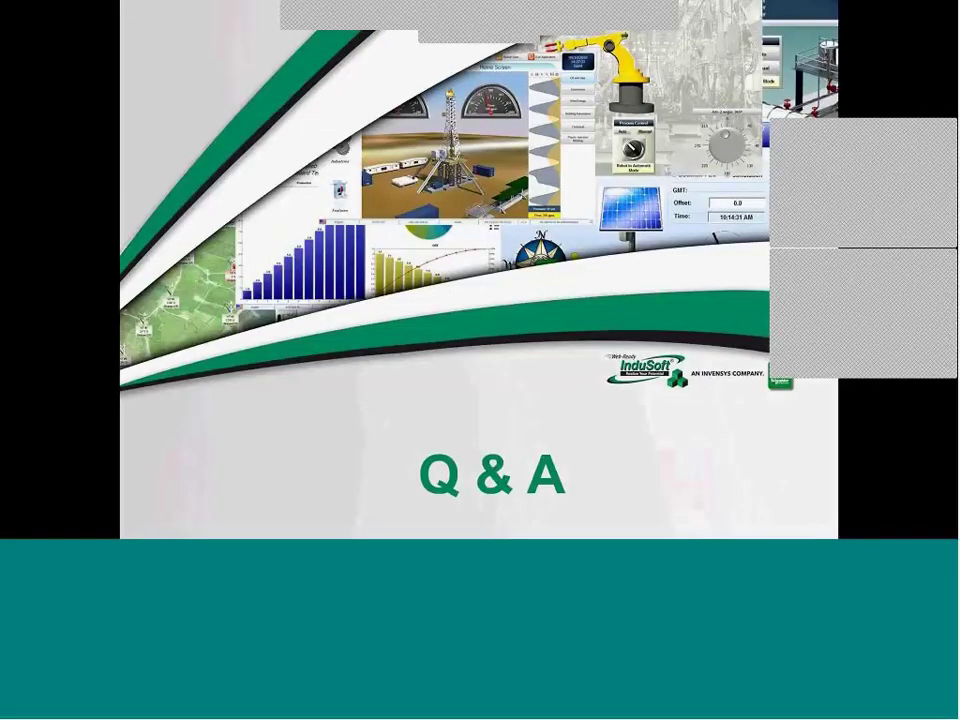
{"action": "key", "text": "Right"}
{"action": "key", "text": "Right"}
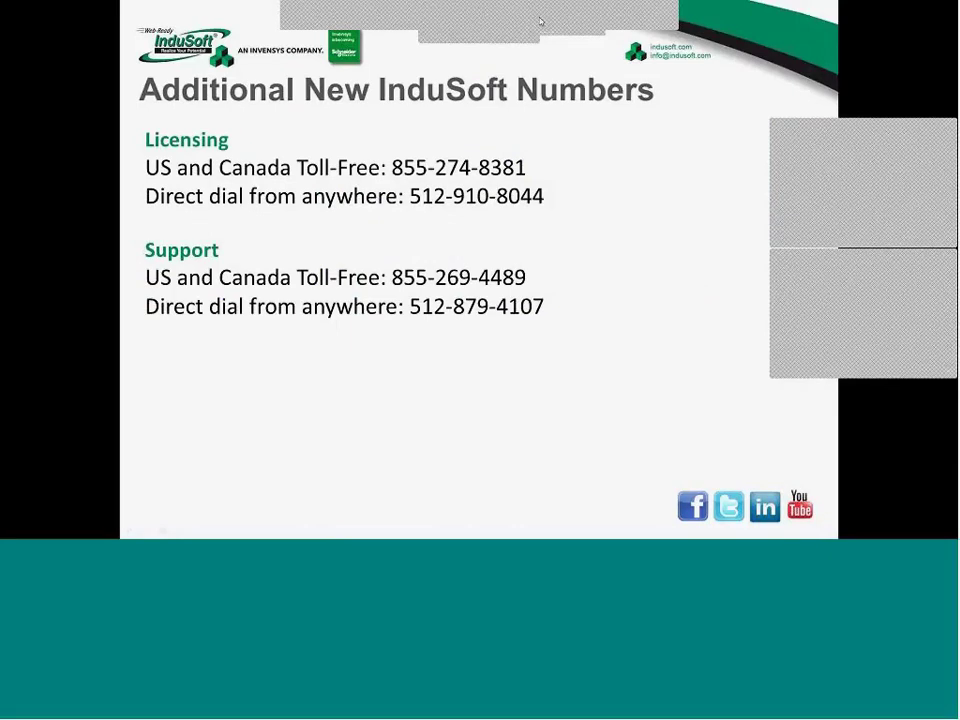
{"action": "key", "text": "Right"}
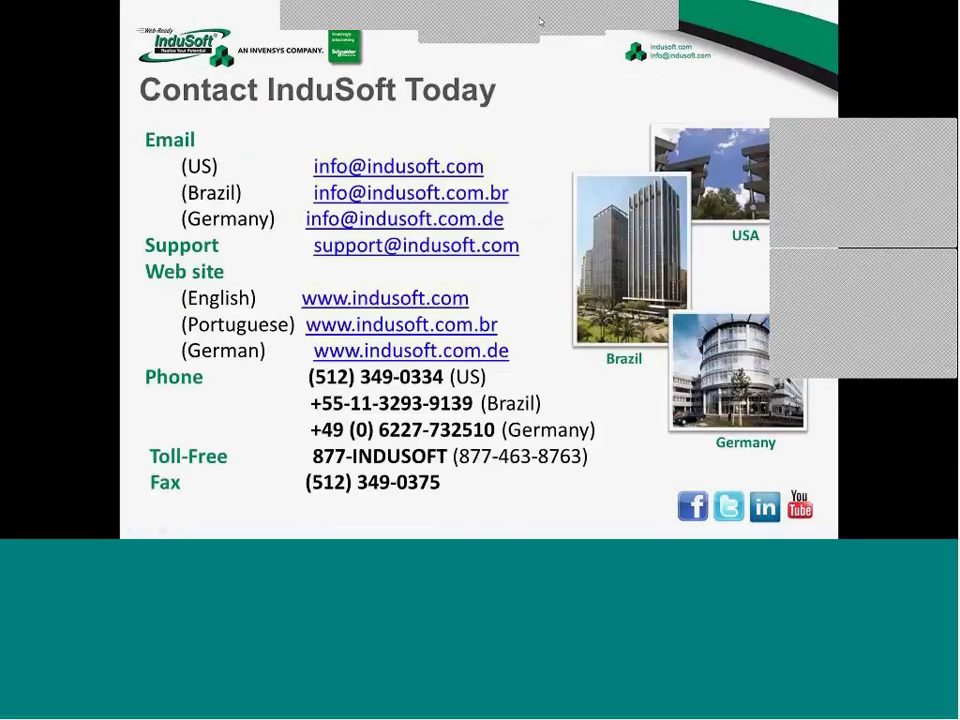